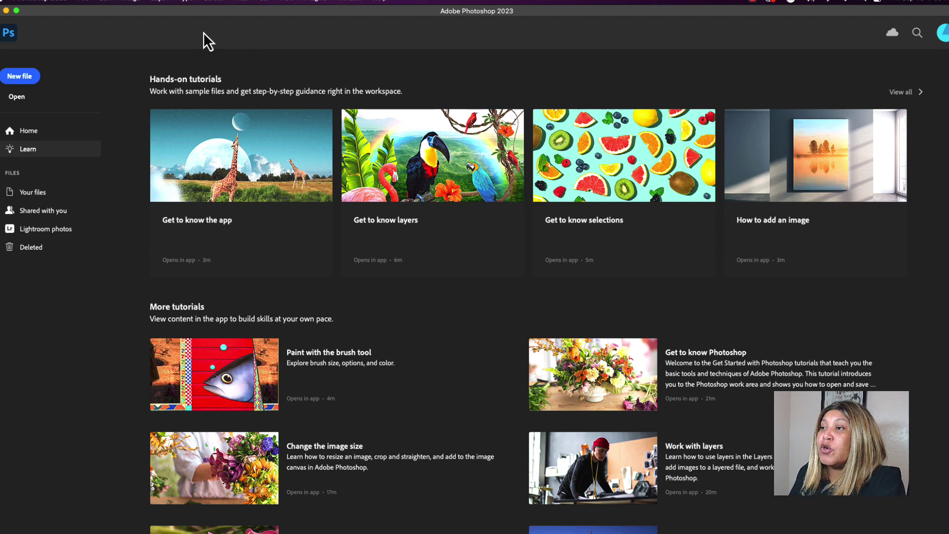
Create a transparent 3600 x 3600 px RGB document at 300 ppi and fill its layer with white
{"action": "left_click", "coordinate": [26, 77]}
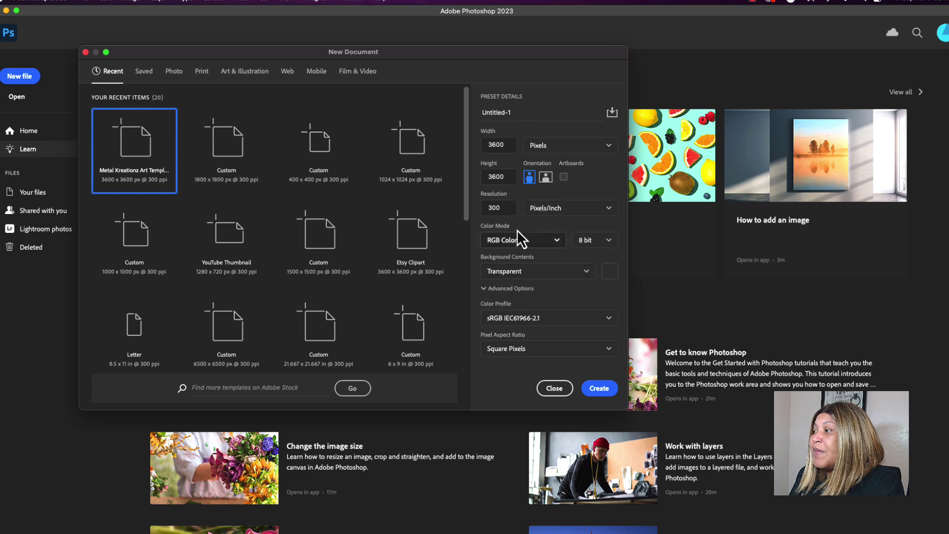
{"action": "left_click", "coordinate": [599, 388]}
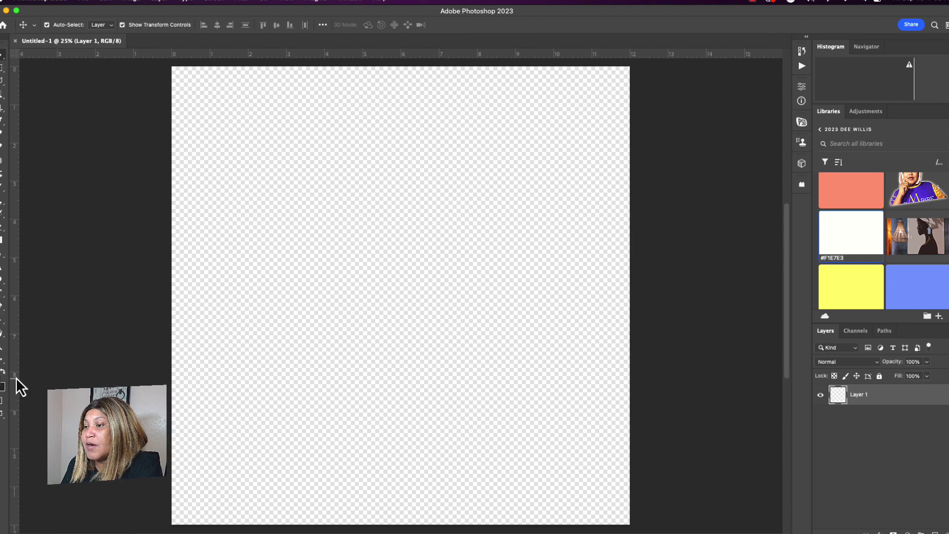
{"action": "left_click", "coordinate": [2, 360]}
{"action": "left_click", "coordinate": [233, 273]}
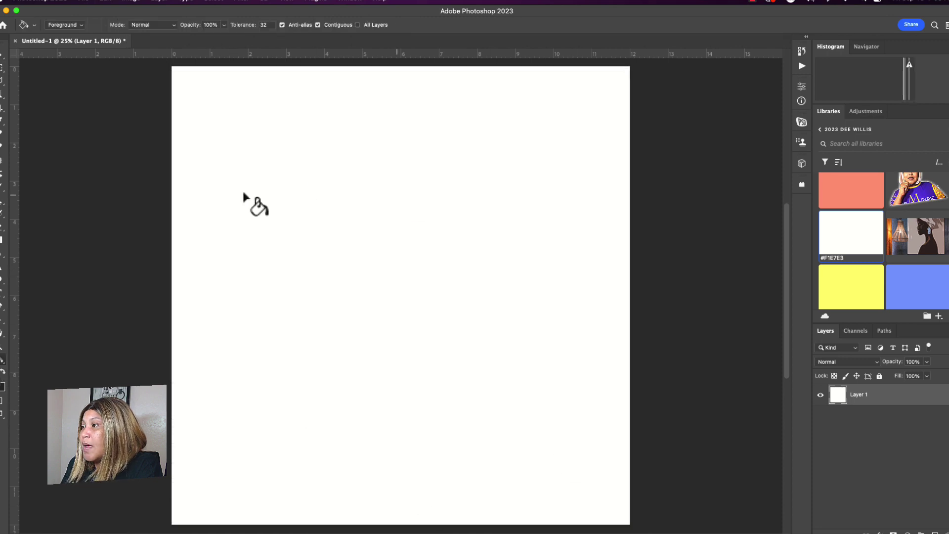
{"action": "left_click", "coordinate": [2, 56]}
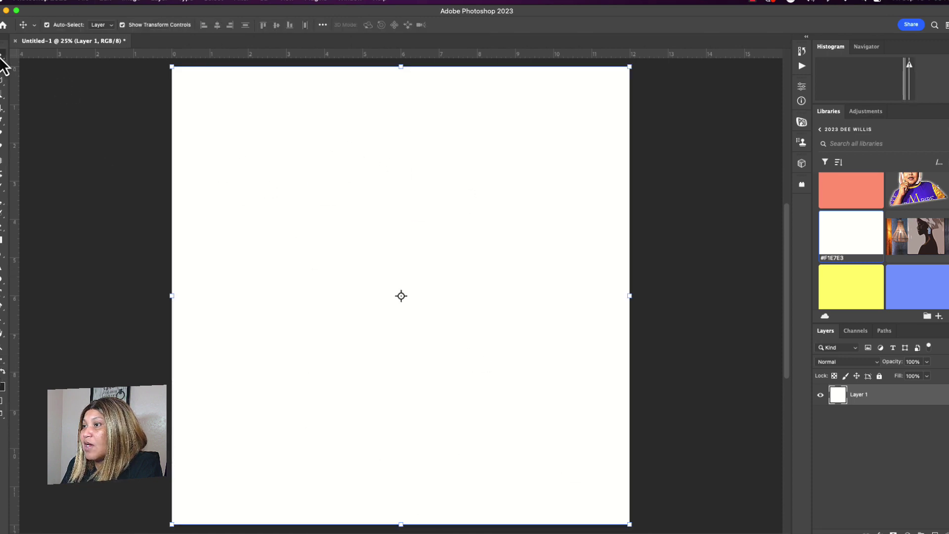
{"action": "left_click", "coordinate": [669, 355]}
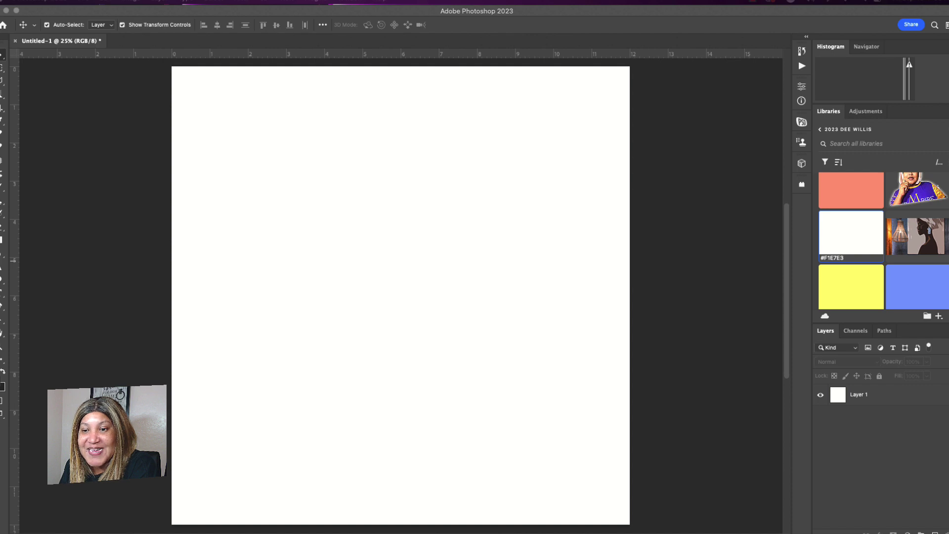
Place the images fall baby animal 21, fall baby animal 17 and fall baby animal 7 at the centre of the canvas
{"action": "left_click_drag", "start_coordinate": [2, 390], "coordinate": [512, 334]}
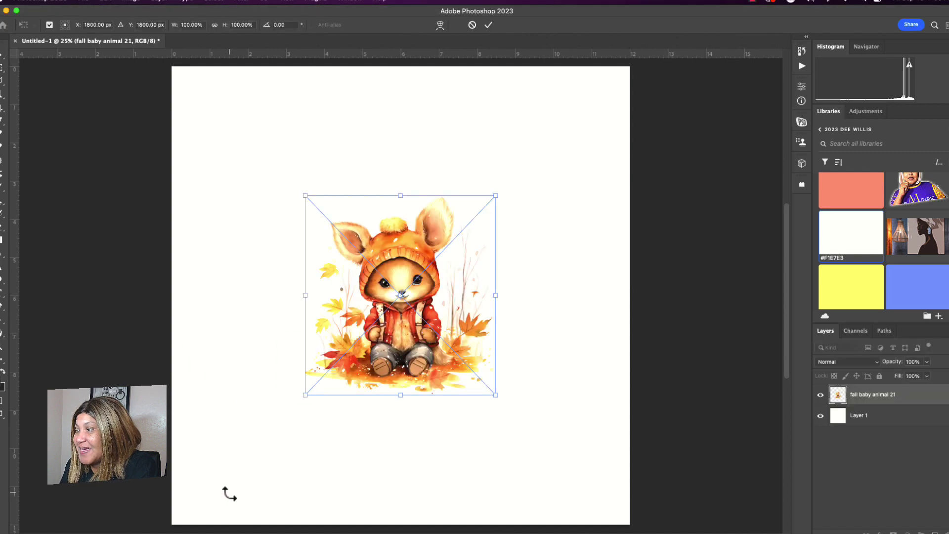
{"action": "key", "text": "Return"}
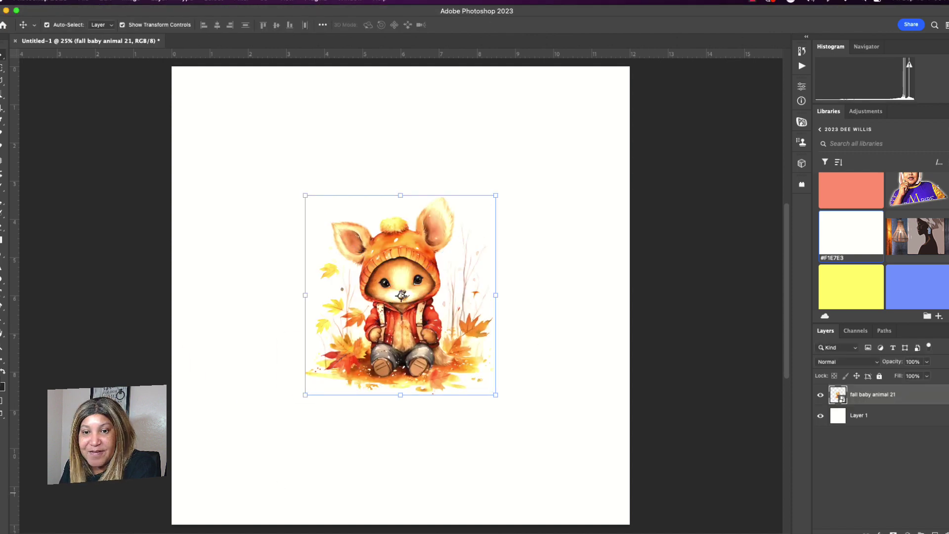
{"action": "left_click_drag", "start_coordinate": [3, 361], "coordinate": [345, 340]}
{"action": "key", "text": "Return"}
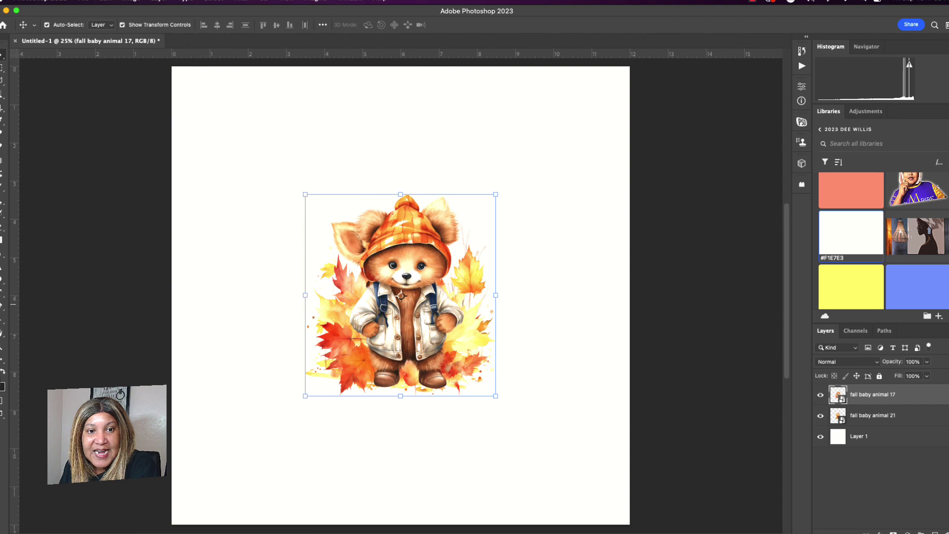
{"action": "left_click_drag", "start_coordinate": [2, 355], "coordinate": [336, 314]}
{"action": "key", "text": "Return"}
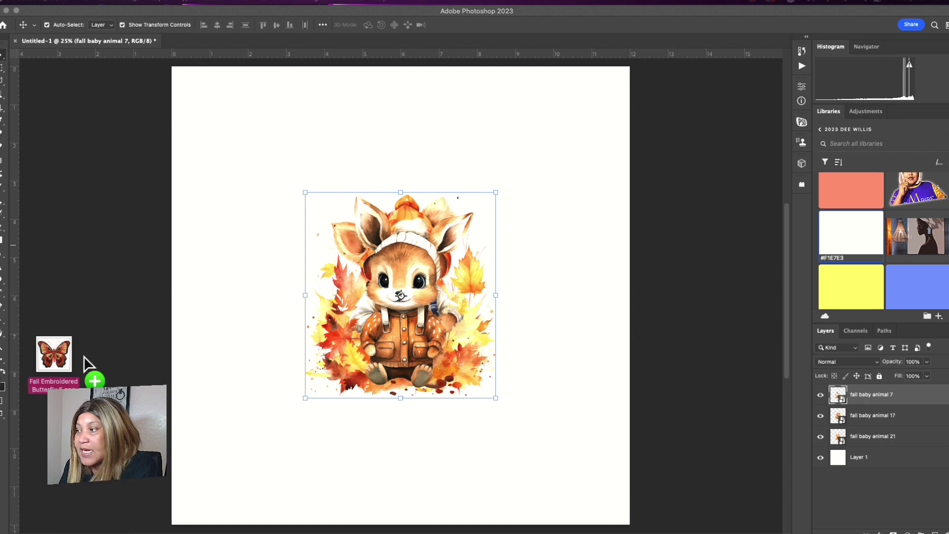
Place Fall Embroidered Butterfly 6 in the canvas's upper-left area and Fall Embroidered Butterfly 10 in its upper-right area
{"action": "left_click_drag", "start_coordinate": [85, 364], "coordinate": [282, 459]}
{"action": "left_click_drag", "start_coordinate": [390, 340], "coordinate": [295, 214]}
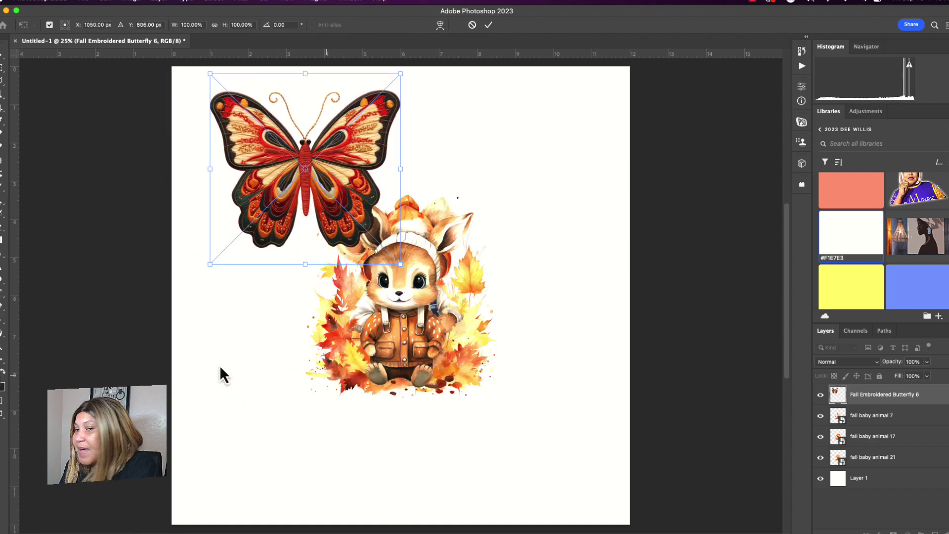
{"action": "key", "text": "Return"}
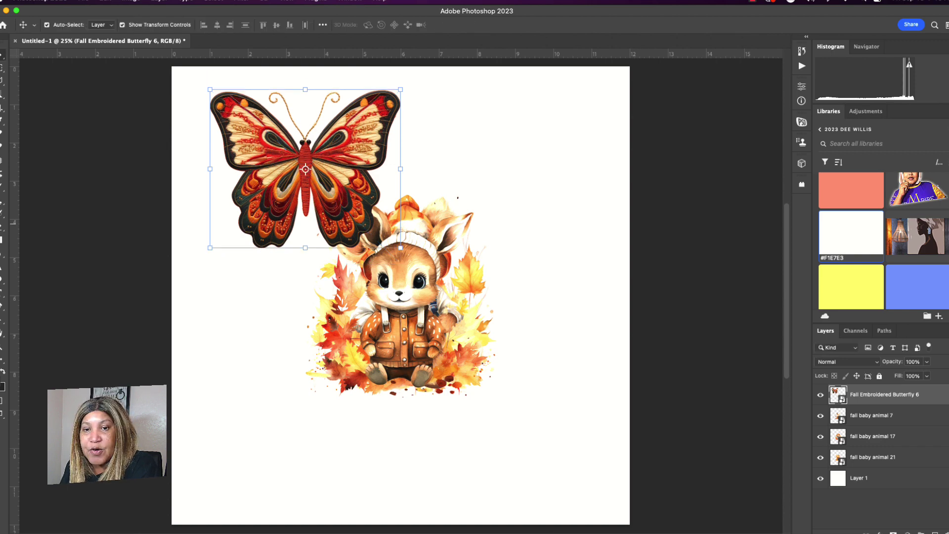
{"action": "left_click_drag", "start_coordinate": [341, 279], "coordinate": [366, 381]}
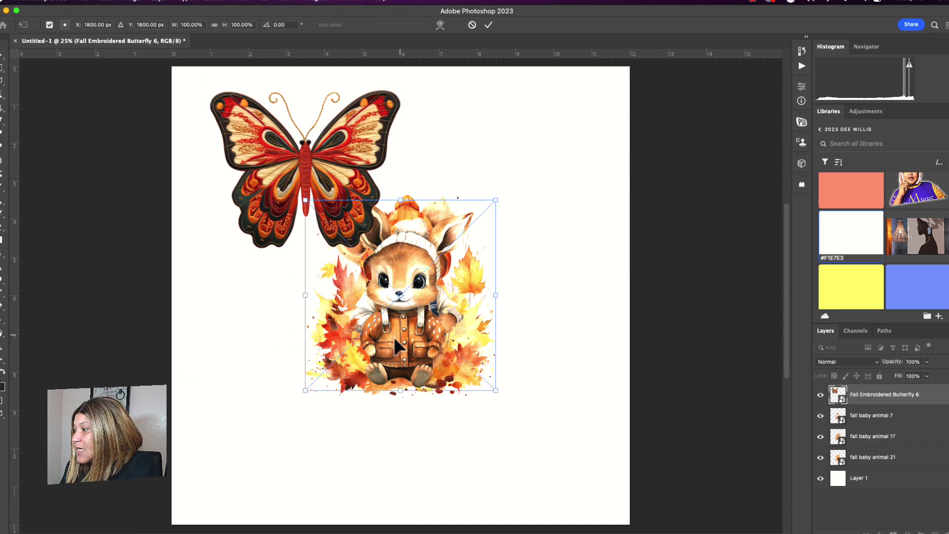
{"action": "left_click_drag", "start_coordinate": [398, 345], "coordinate": [507, 215]}
{"action": "key", "text": "Return"}
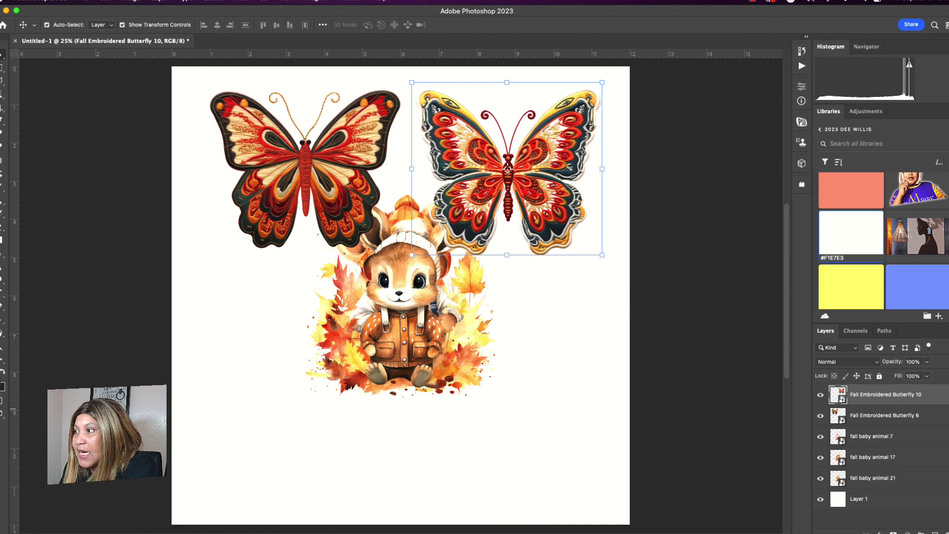
{"action": "left_click_drag", "start_coordinate": [339, 392], "coordinate": [341, 449]}
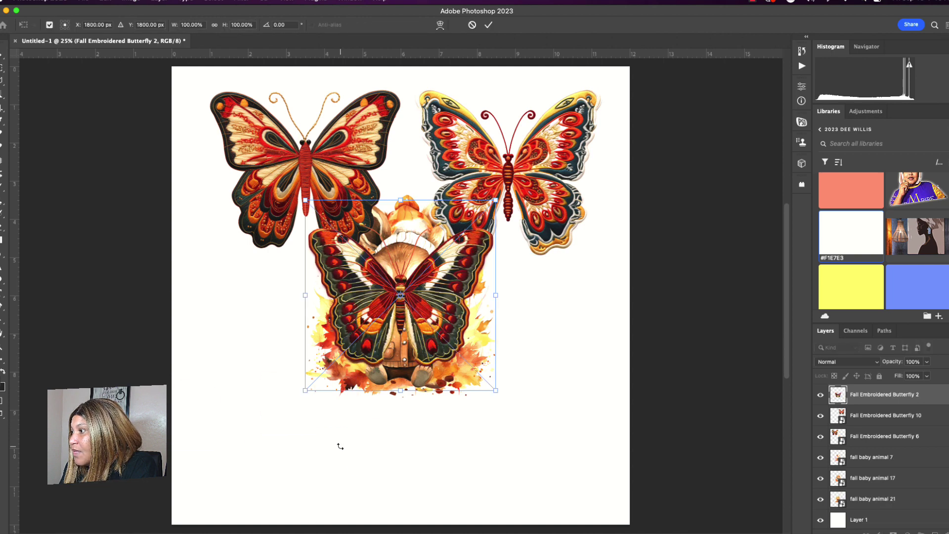
{"action": "left_click_drag", "start_coordinate": [421, 291], "coordinate": [380, 386]}
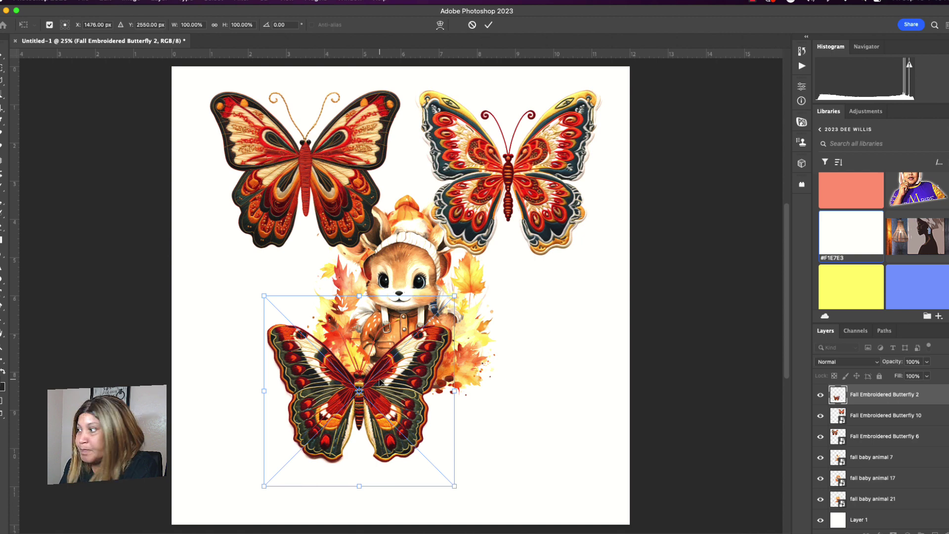
{"action": "key", "text": "Escape"}
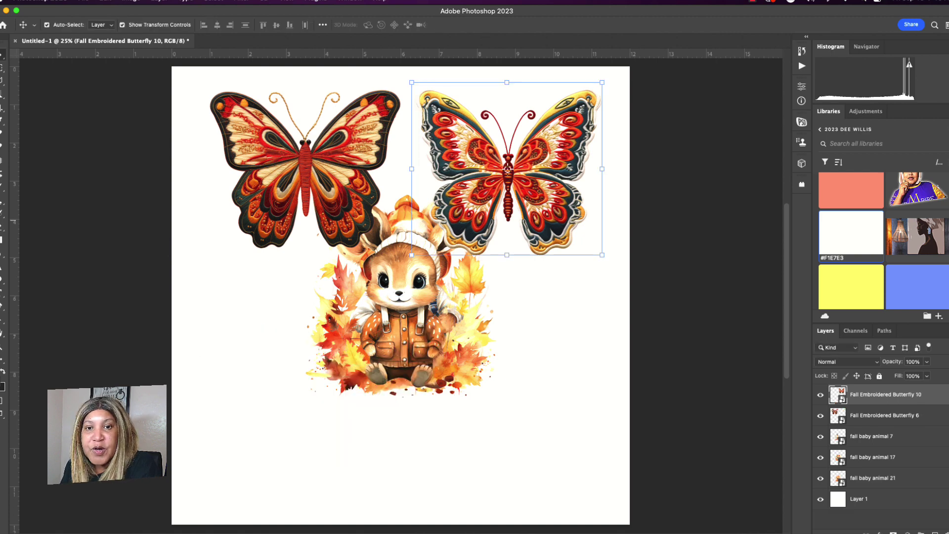
Place Fall Embroidered Butterfly 1 and move it to the lower-left area of the canvas
{"action": "left_click_drag", "start_coordinate": [392, 338], "coordinate": [397, 477]}
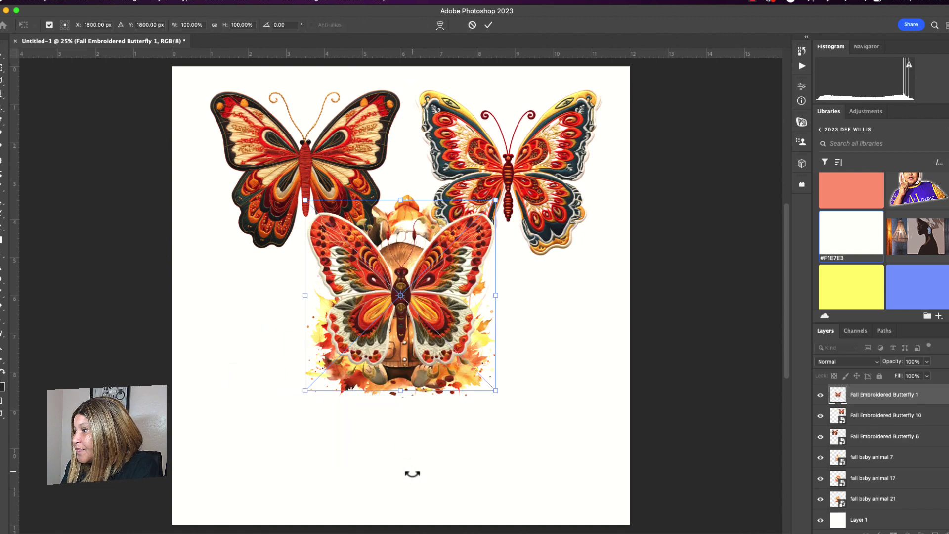
{"action": "key", "text": "Return"}
{"action": "left_click_drag", "start_coordinate": [438, 338], "coordinate": [336, 439]}
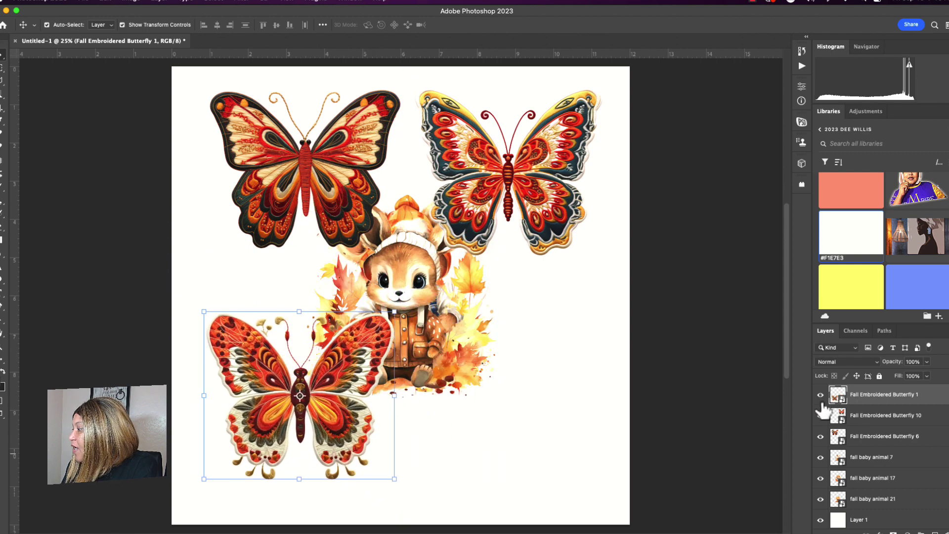
Hide all butterflies and fall baby animals 7 and 17, and enlarge fall baby animal 21 to about 115% near the canvas centre
{"action": "left_click_drag", "start_coordinate": [821, 394], "coordinate": [823, 494]}
{"action": "left_click", "coordinate": [864, 500]}
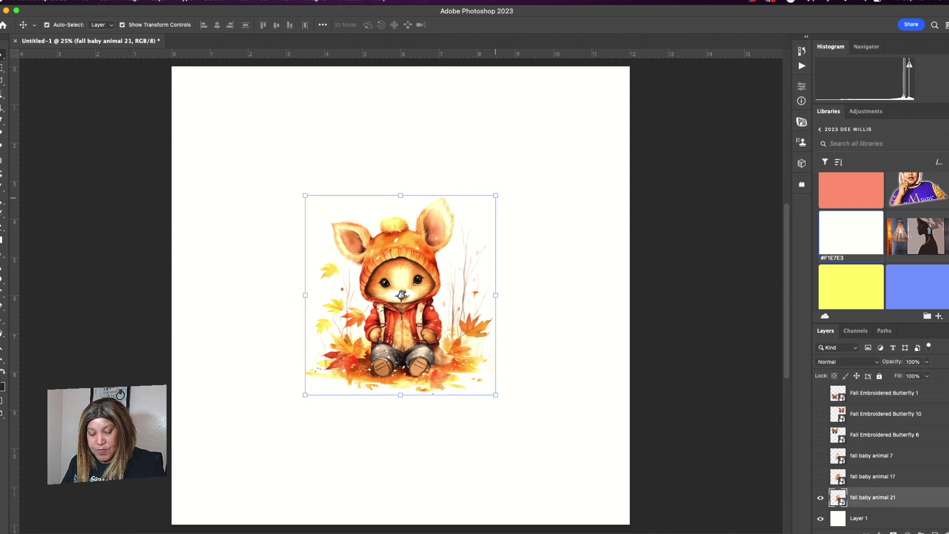
{"action": "left_click_drag", "start_coordinate": [496, 196], "coordinate": [535, 187]}
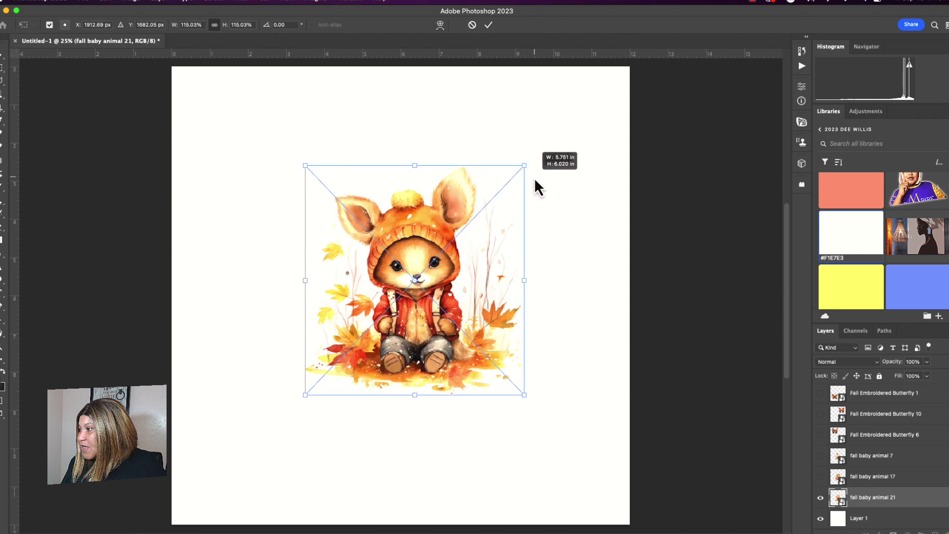
{"action": "mouse_move", "coordinate": [434, 352]}
{"action": "left_mouse_down"}
{"action": "mouse_move", "coordinate": [407, 369]}
{"action": "mouse_move", "coordinate": [424, 353]}
{"action": "left_mouse_up"}
{"action": "key", "text": "Return"}
{"action": "left_click", "coordinate": [527, 429]}
{"action": "left_click", "coordinate": [599, 395]}
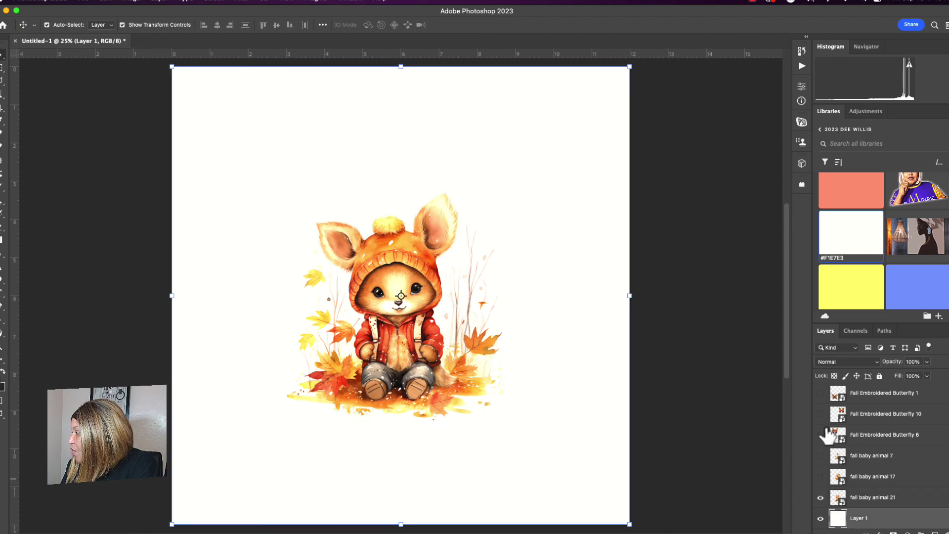
Show Fall Embroidered Butterfly 1 and move it to the canvas's upper-right area
{"action": "left_click", "coordinate": [820, 394]}
{"action": "left_click", "coordinate": [324, 420]}
{"action": "left_click_drag", "start_coordinate": [325, 420], "coordinate": [525, 228]}
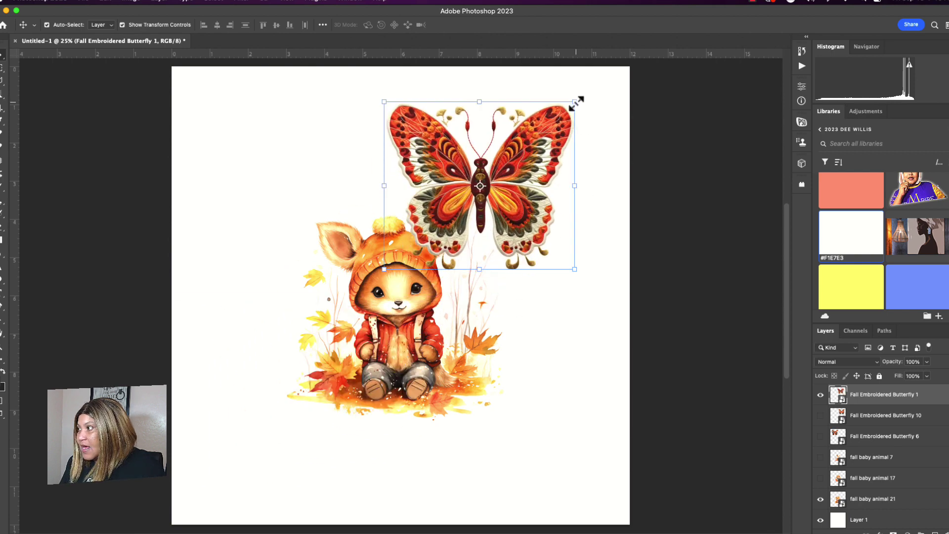
{"action": "left_click_drag", "start_coordinate": [576, 102], "coordinate": [557, 91]}
{"action": "left_click", "coordinate": [101, 7]}
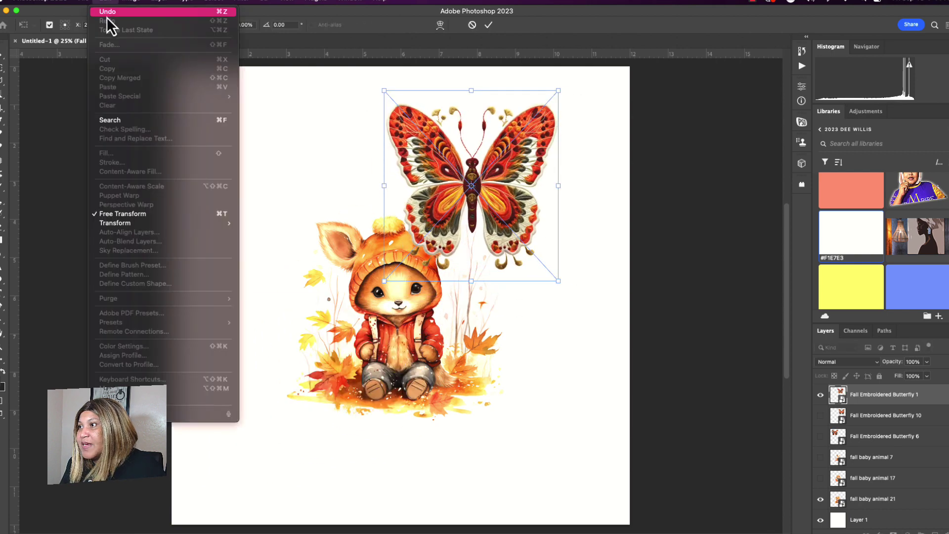
{"action": "left_click", "coordinate": [254, 74]}
{"action": "key", "text": "super+z"}
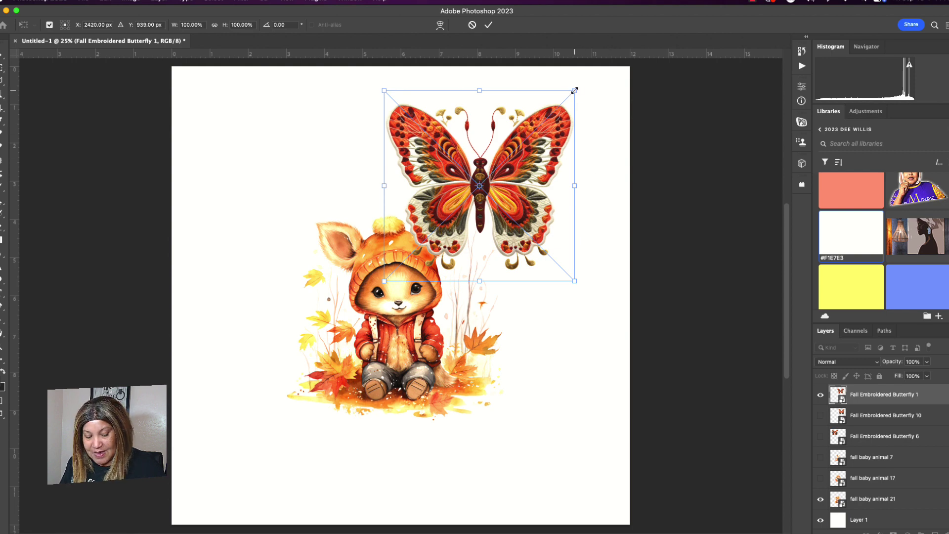
Scale Fall Embroidered Butterfly 1 to about 56%, rotate it about -25° and position it above the animal's right-hand ear
{"action": "left_click_drag", "start_coordinate": [574, 91], "coordinate": [505, 218]}
{"action": "left_click_drag", "start_coordinate": [483, 258], "coordinate": [515, 197]}
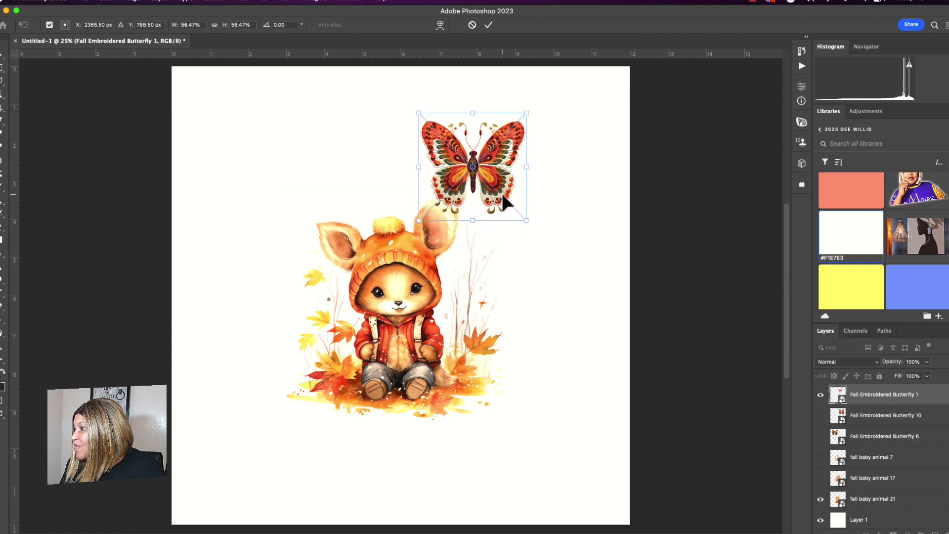
{"action": "left_click_drag", "start_coordinate": [529, 233], "coordinate": [573, 197]}
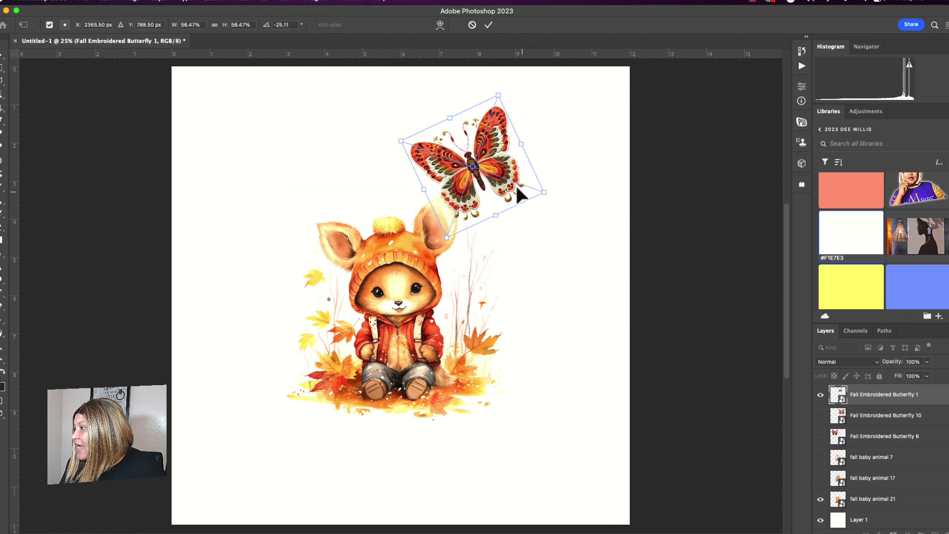
{"action": "left_click_drag", "start_coordinate": [515, 191], "coordinate": [530, 175]}
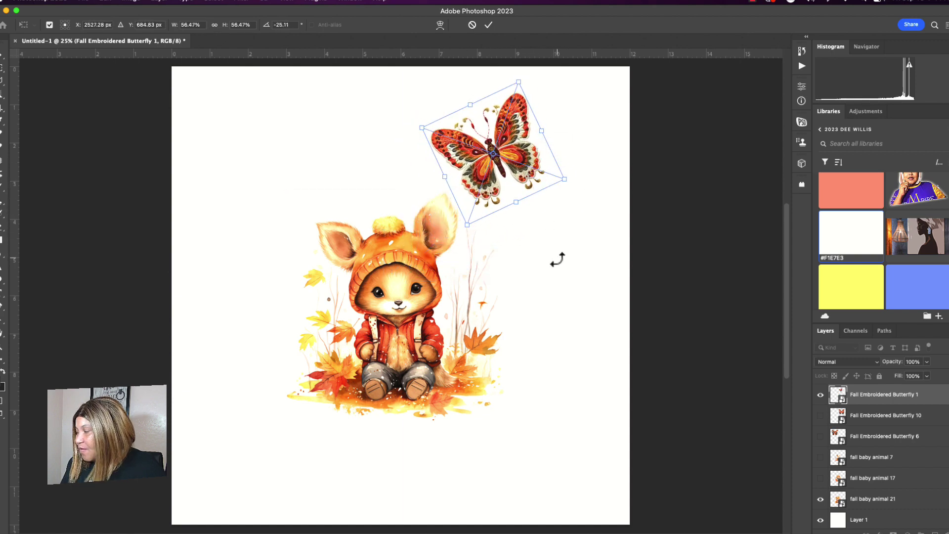
{"action": "key", "text": "Return"}
Show Fall Embroidered Butterfly 10, then shrink and tilt it in the upper-left corner of the canvas
{"action": "left_click", "coordinate": [820, 415]}
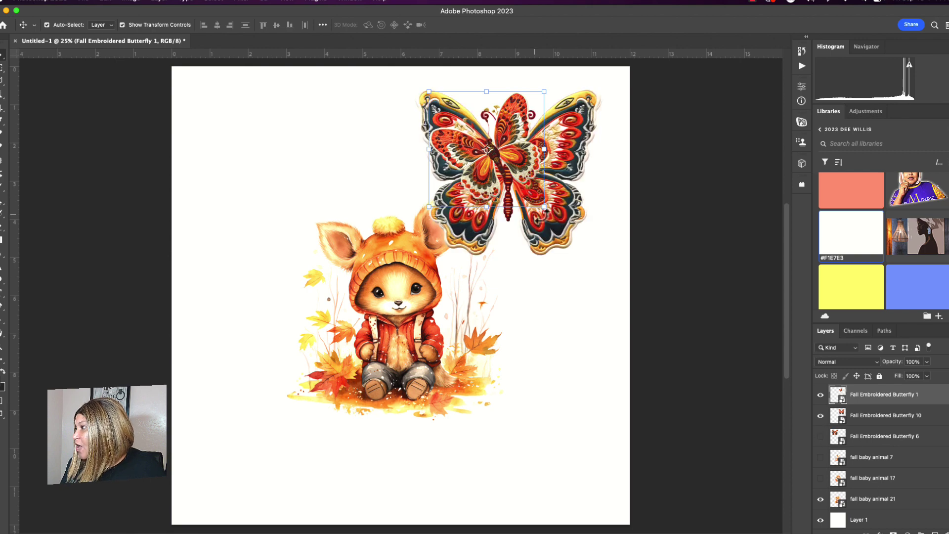
{"action": "left_click_drag", "start_coordinate": [575, 253], "coordinate": [291, 229]}
{"action": "key", "text": "ctrl+t"}
{"action": "key", "text": "Return"}
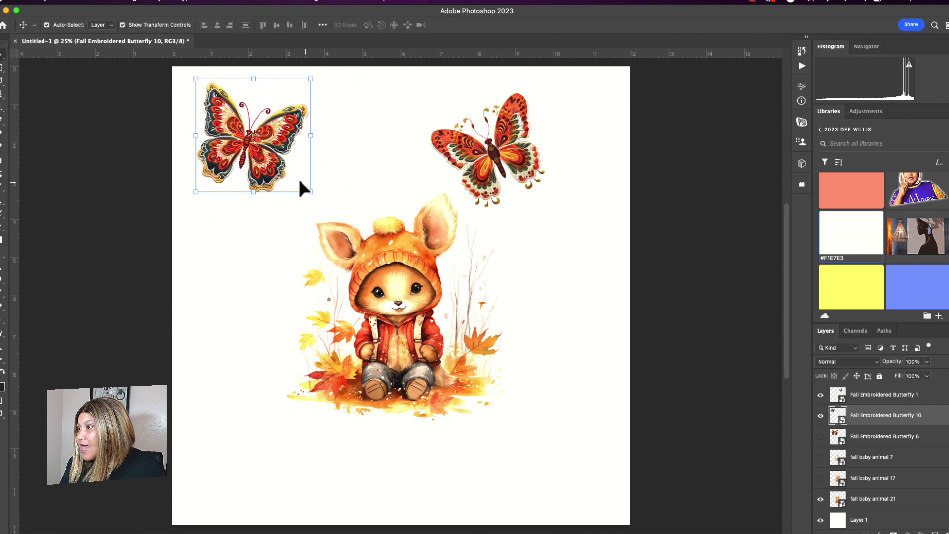
{"action": "mouse_move", "coordinate": [276, 173]}
{"action": "left_mouse_down"}
{"action": "mouse_move", "coordinate": [289, 170]}
{"action": "mouse_move", "coordinate": [275, 167]}
{"action": "left_mouse_up"}
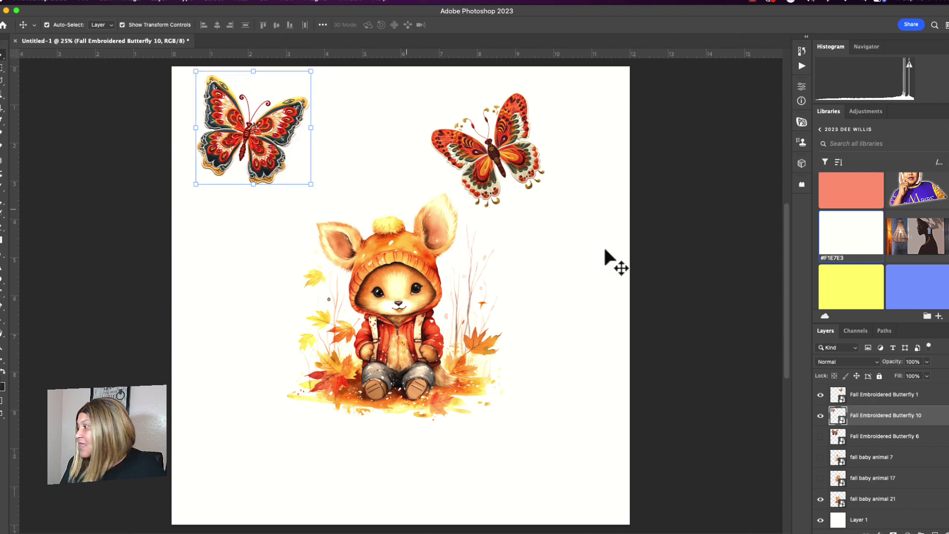
Show Fall Embroidered Butterfly 6, scale it to about 33% and rotate it about -23° above the animal
{"action": "left_click", "coordinate": [845, 441]}
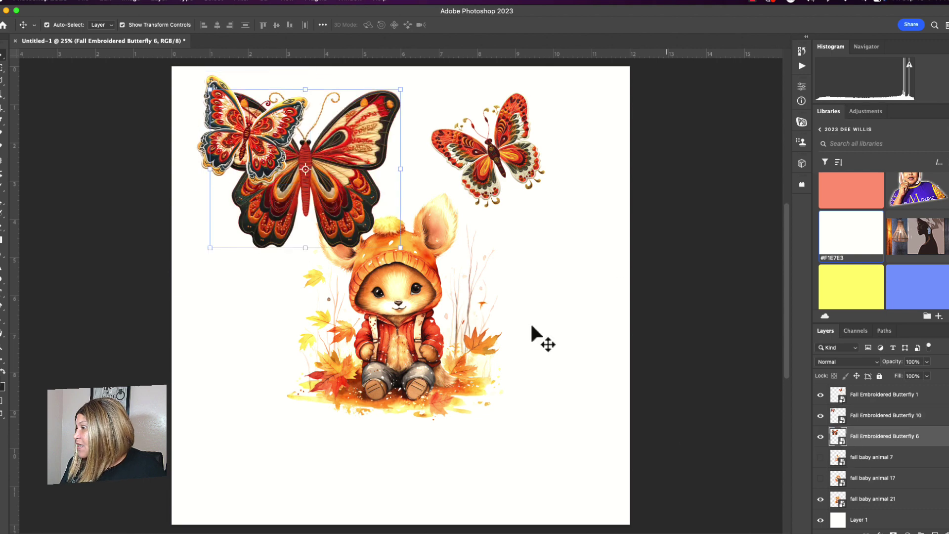
{"action": "left_click_drag", "start_coordinate": [365, 179], "coordinate": [347, 231]}
{"action": "left_click_drag", "start_coordinate": [378, 296], "coordinate": [351, 215]}
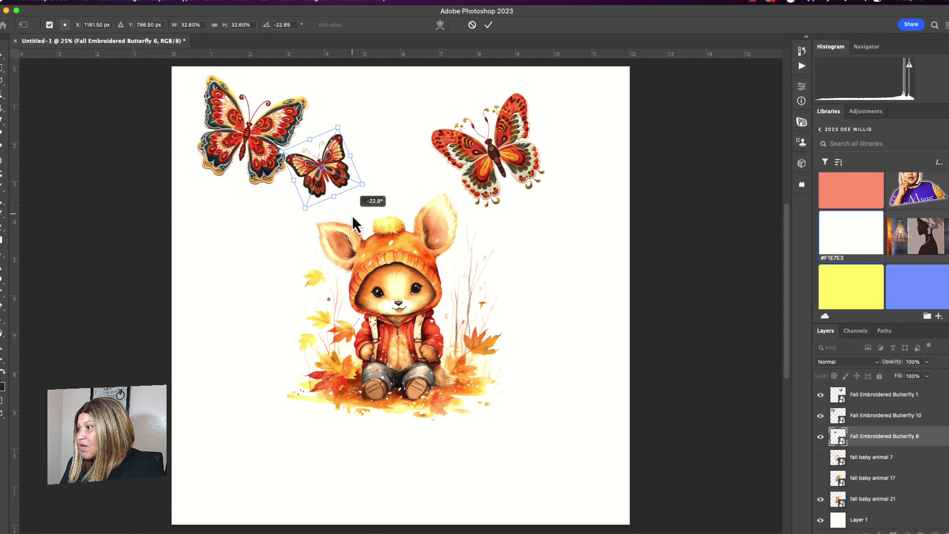
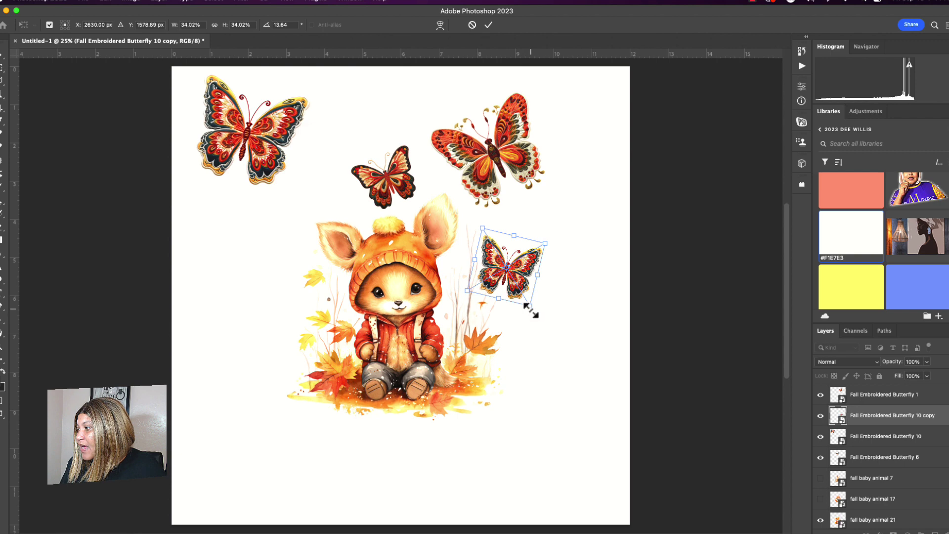
Slightly shrink the tilted copy of Fall Embroidered Butterfly 10 to the right of the animal's head and apply the transform
{"action": "left_click_drag", "start_coordinate": [531, 310], "coordinate": [526, 303]}
{"action": "key", "text": "Return"}
{"action": "left_click", "coordinate": [548, 358]}
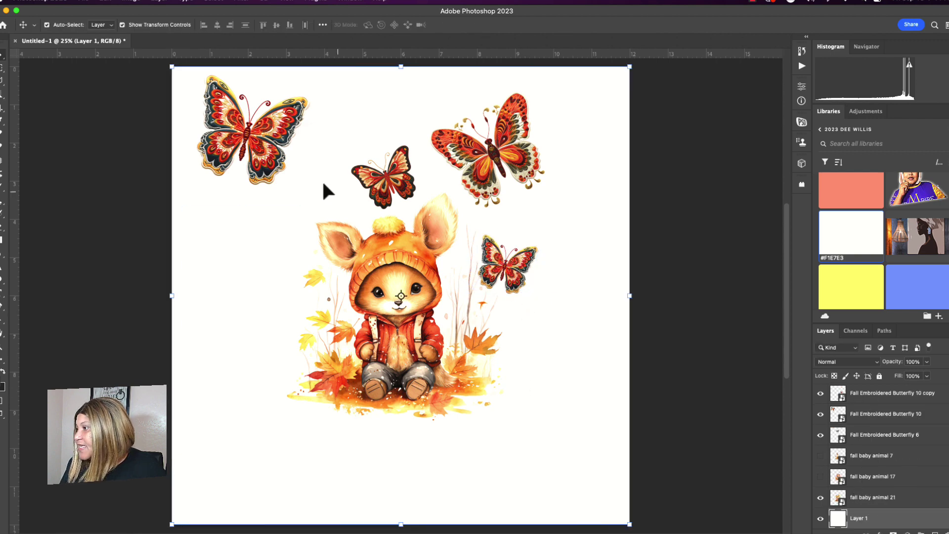
Duplicate Fall Embroidered Butterfly 1, place the copy left of the animal's left-hand ear and scale it to about 36%
{"action": "left_click", "coordinate": [254, 133]}
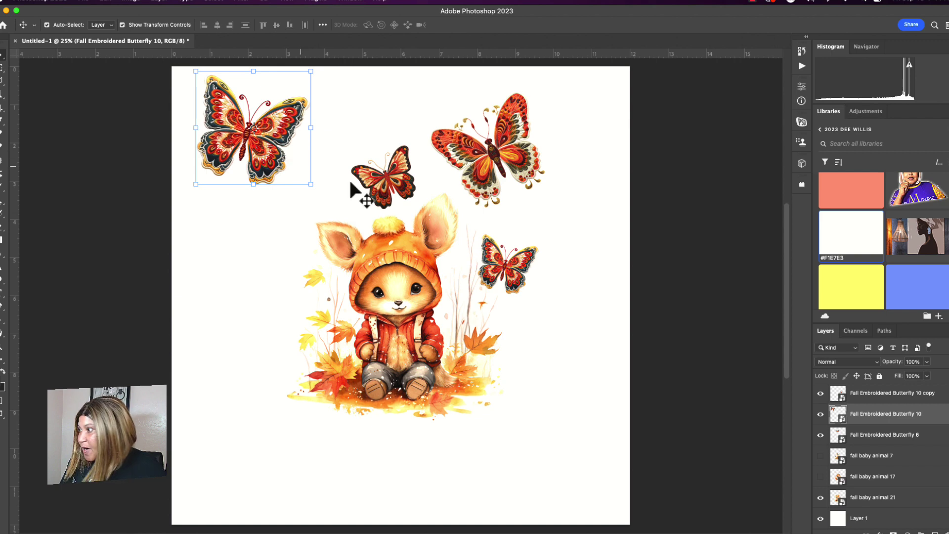
{"action": "left_click", "coordinate": [472, 178]}
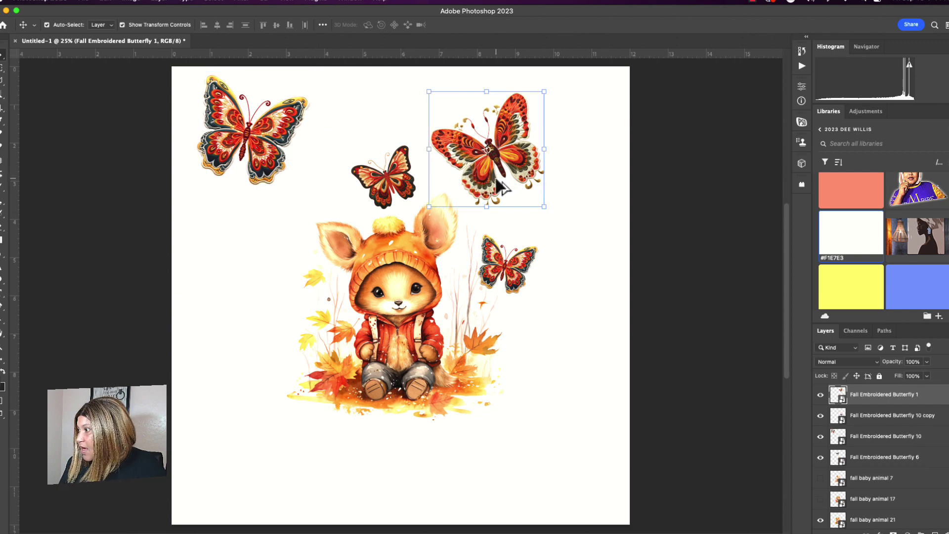
{"action": "left_click_drag", "start_coordinate": [496, 185], "coordinate": [254, 321]}
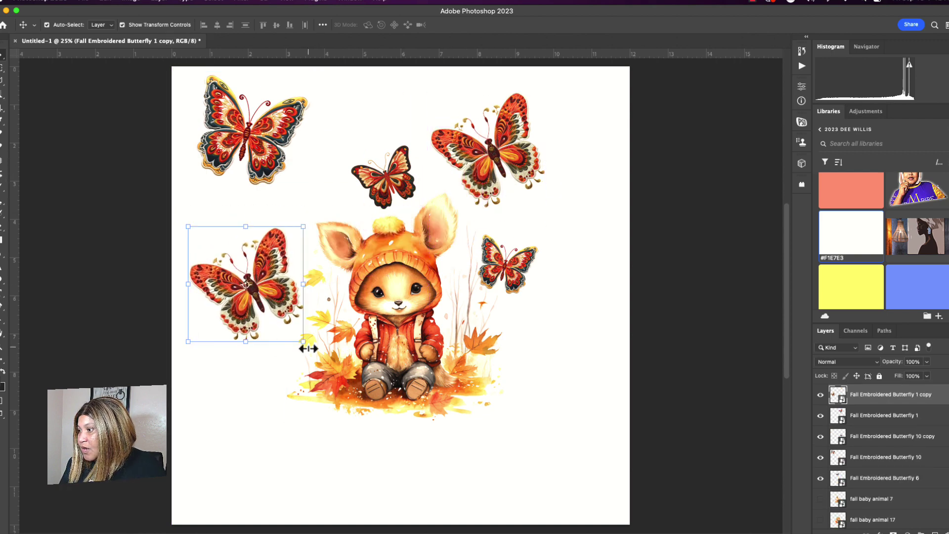
{"action": "left_click_drag", "start_coordinate": [305, 343], "coordinate": [313, 321]}
{"action": "left_click_drag", "start_coordinate": [318, 285], "coordinate": [288, 259]}
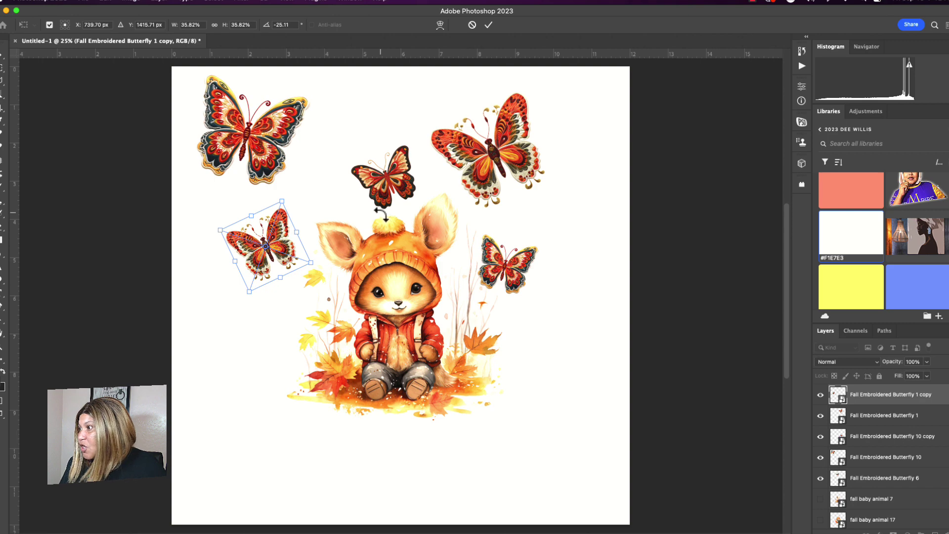
{"action": "key", "text": "Return"}
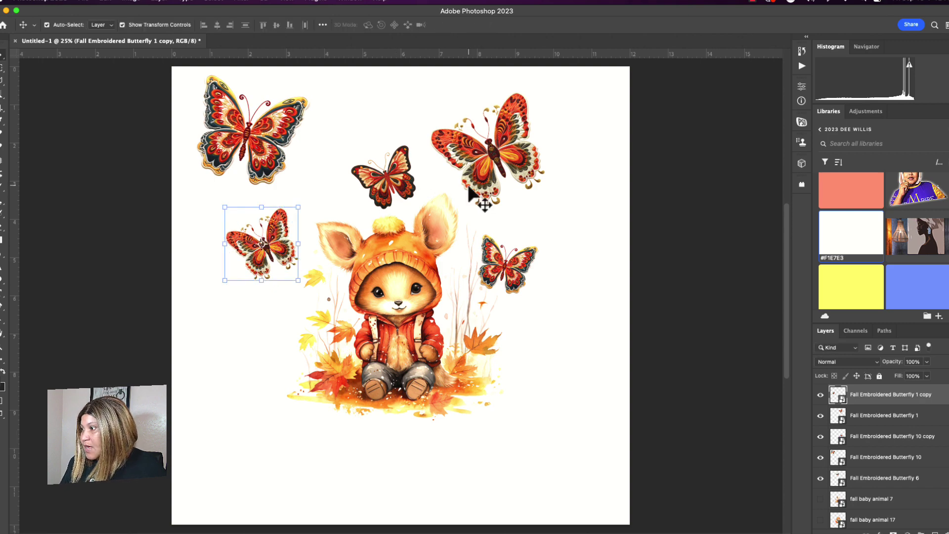
Duplicate Fall Embroidered Butterfly 6 to the left of the animal's leaves and rotate the copy to about 17°
{"action": "left_click", "coordinate": [401, 193]}
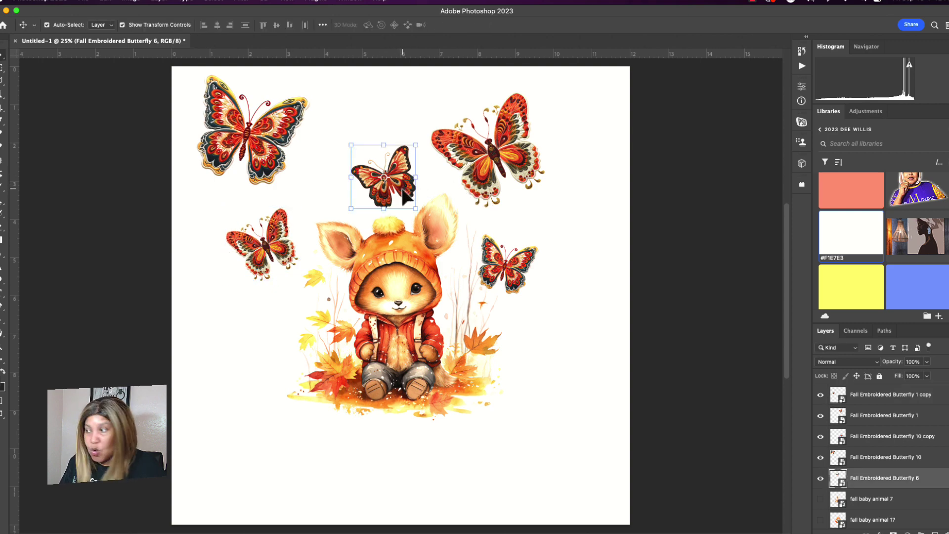
{"action": "left_click_drag", "start_coordinate": [398, 191], "coordinate": [239, 371]}
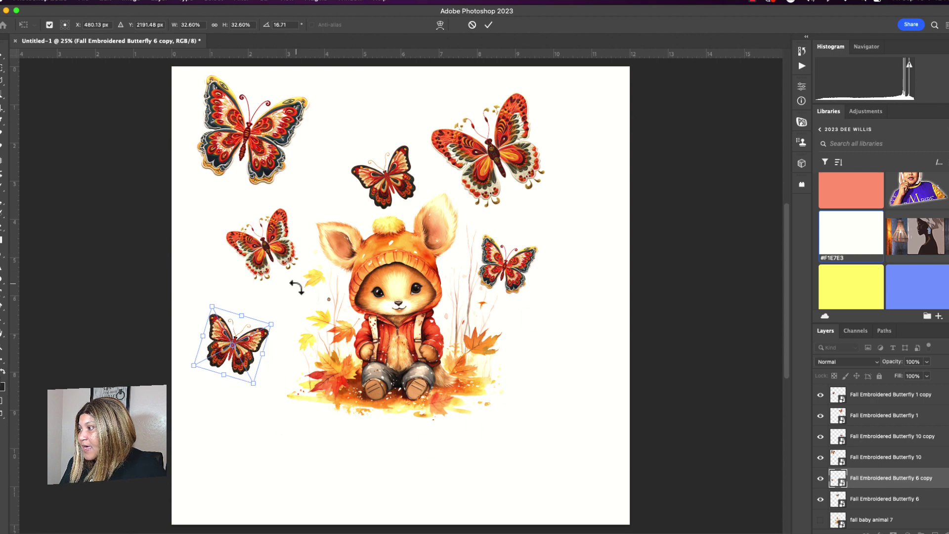
{"action": "key", "text": "Return"}
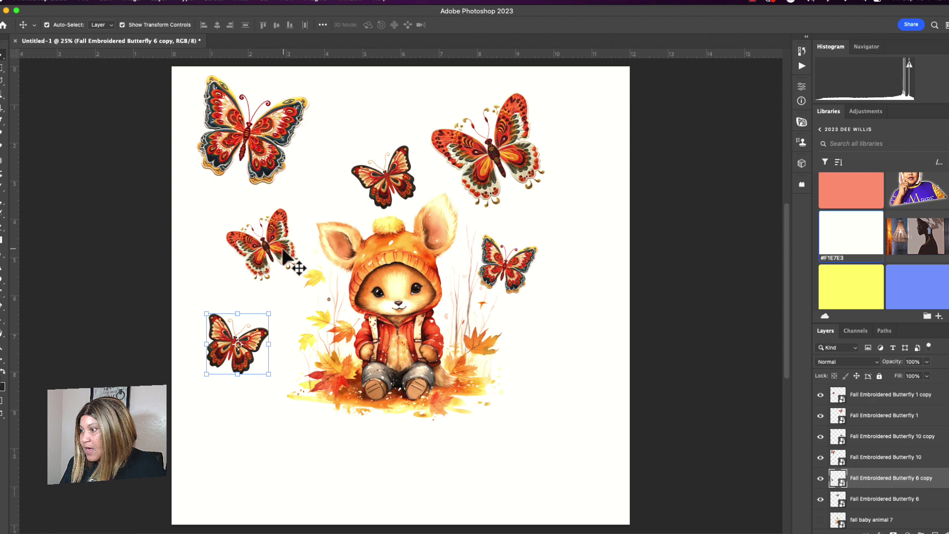
Copy the small Fall Embroidered Butterfly 1 to the right of the leaves and the tilted Butterfly 6 copy near the canvas's upper-right edge
{"action": "left_click", "coordinate": [282, 255]}
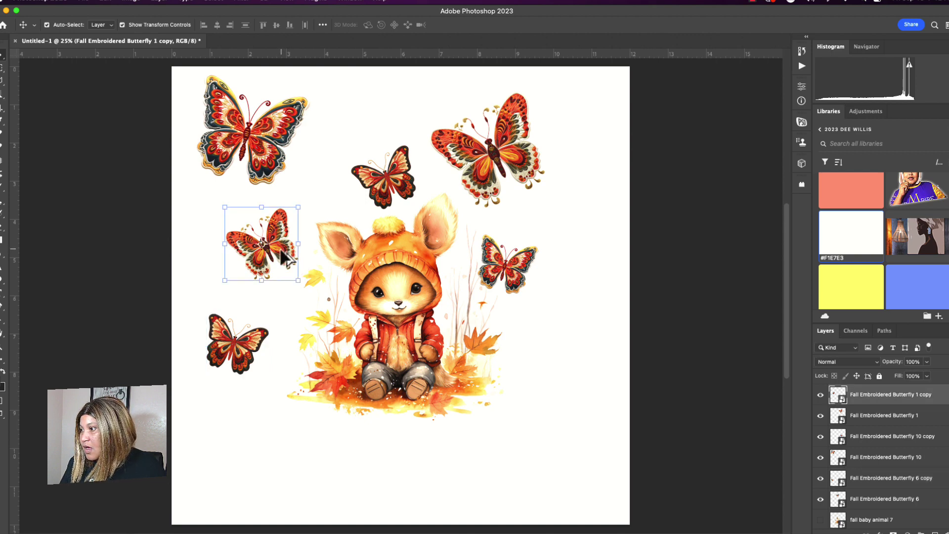
{"action": "left_click_drag", "start_coordinate": [282, 255], "coordinate": [592, 343]}
{"action": "left_click", "coordinate": [247, 367]}
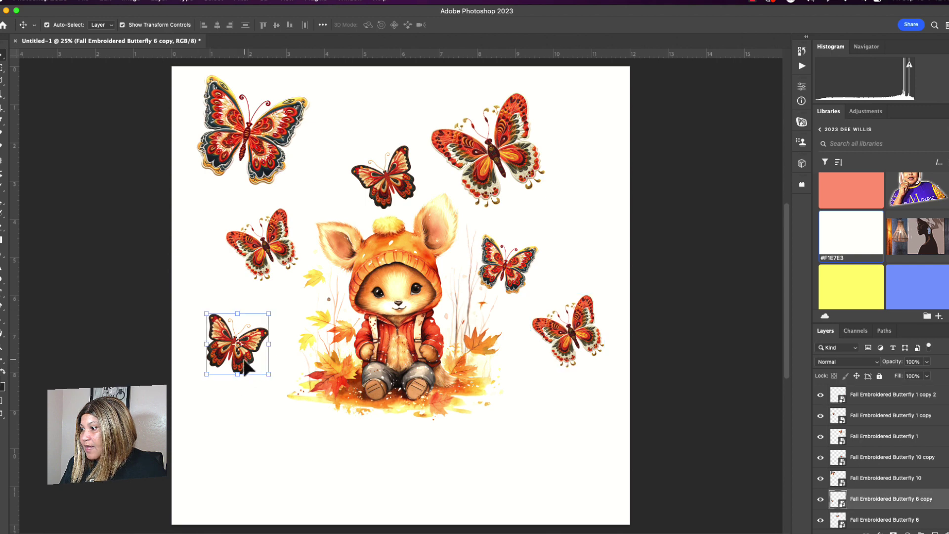
{"action": "left_click_drag", "start_coordinate": [247, 366], "coordinate": [592, 246]}
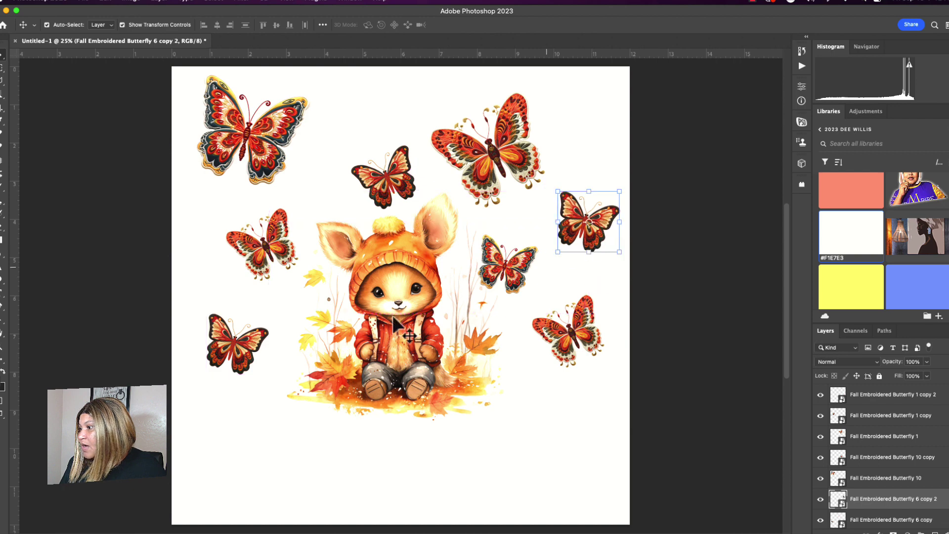
Copy the small Fall Embroidered Butterfly 10 below and left of the animal, and Fall Embroidered Butterfly 6 directly below its feet
{"action": "left_click", "coordinate": [511, 291]}
{"action": "left_click_drag", "start_coordinate": [512, 277], "coordinate": [295, 462]}
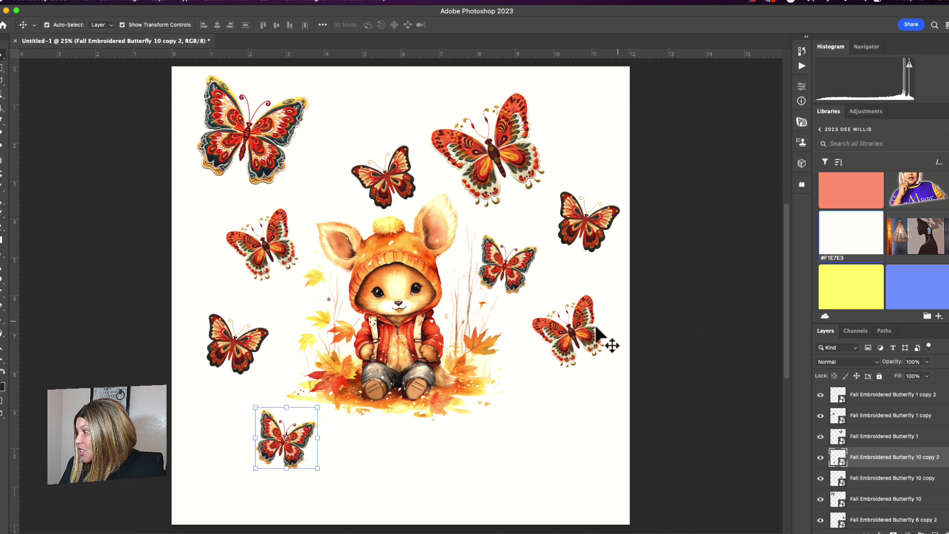
{"action": "left_click_drag", "start_coordinate": [408, 184], "coordinate": [421, 465]}
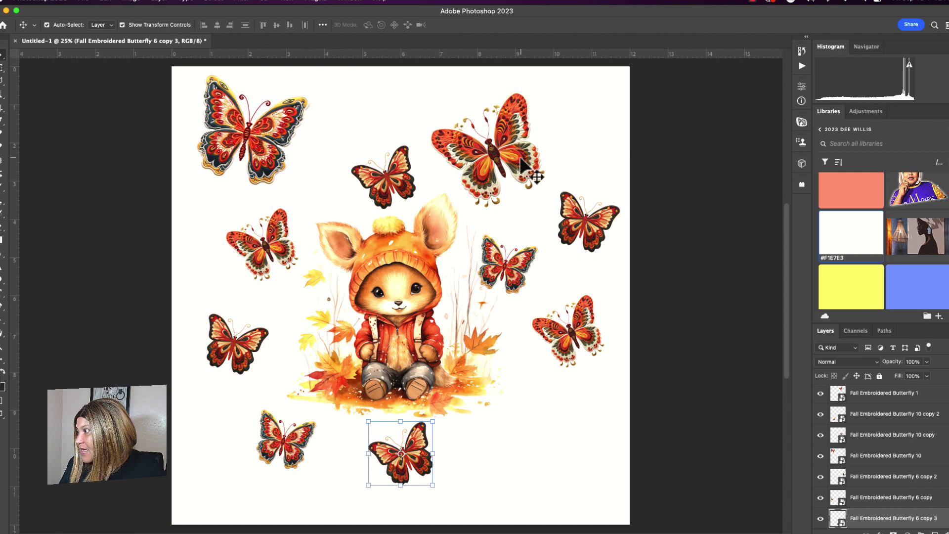
Duplicate Fall Embroidered Butterfly 1 at about 38% into the canvas's lower-left corner and nudge the nearby Butterfly 10 copy upward
{"action": "left_click_drag", "start_coordinate": [525, 168], "coordinate": [579, 452]}
{"action": "left_click_drag", "start_coordinate": [595, 490], "coordinate": [535, 457]}
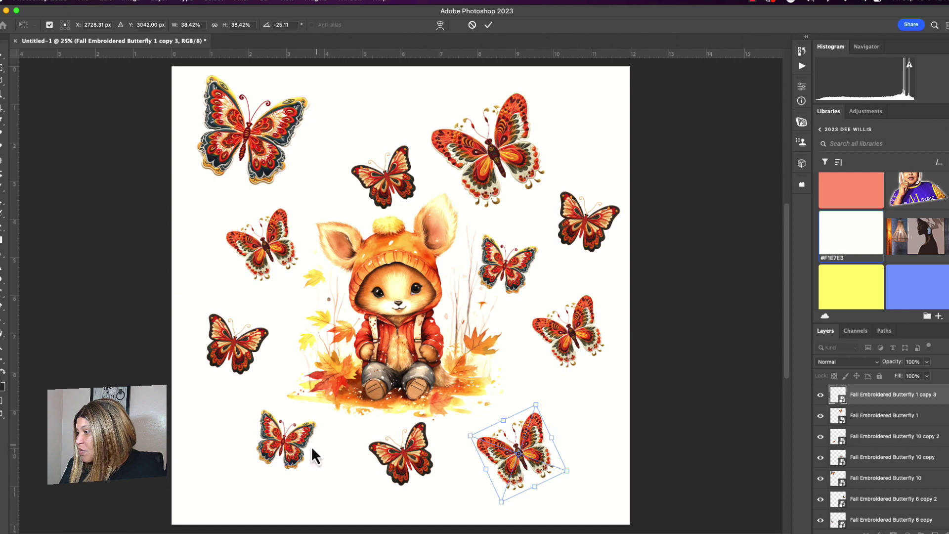
{"action": "key", "text": "Return"}
{"action": "left_click_drag", "start_coordinate": [284, 444], "coordinate": [290, 426]}
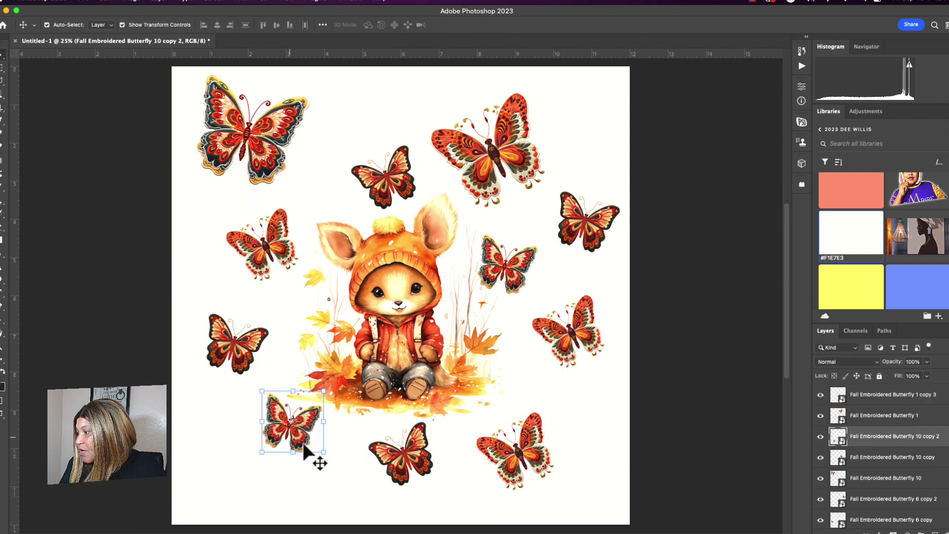
{"action": "left_click_drag", "start_coordinate": [546, 476], "coordinate": [242, 493]}
Rotate the Fall Embroidered Butterfly 10 copy below and left of the animal to about -8°
{"action": "left_click", "coordinate": [312, 452]}
{"action": "left_click_drag", "start_coordinate": [322, 466], "coordinate": [363, 450]}
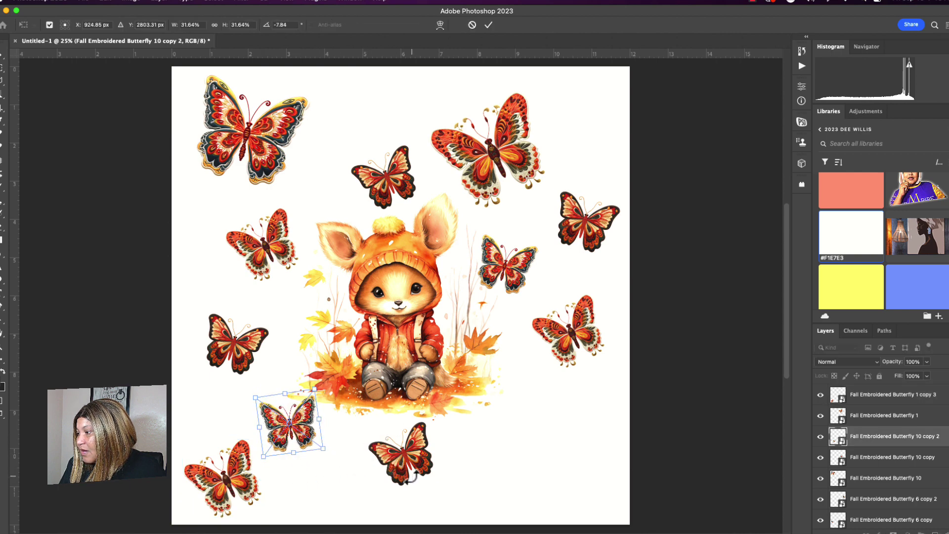
{"action": "key", "text": "Return"}
Rotate the Fall Embroidered Butterfly 6 copy below the animal's feet to about 14° and center it horizontally at X 1800 px
{"action": "left_click", "coordinate": [427, 462]}
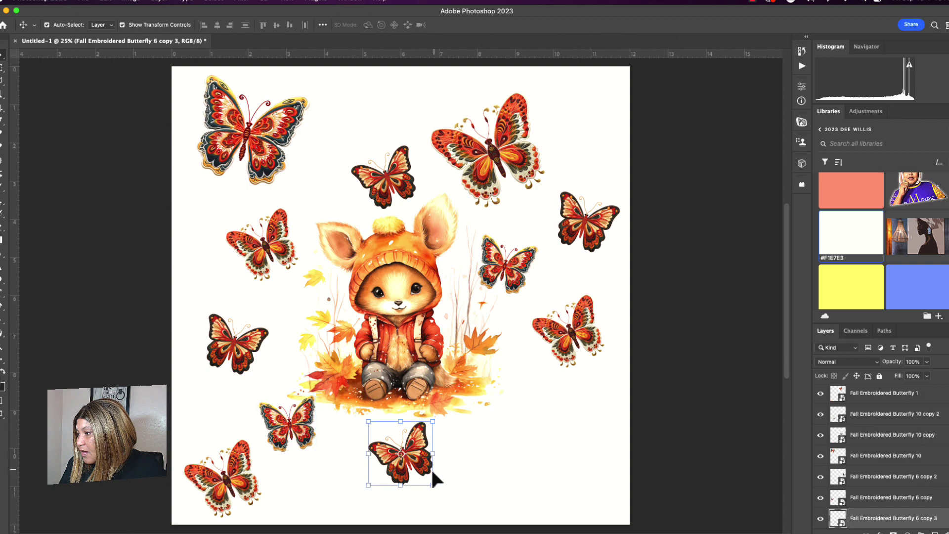
{"action": "left_click_drag", "start_coordinate": [444, 493], "coordinate": [413, 503]}
{"action": "left_click_drag", "start_coordinate": [409, 453], "coordinate": [404, 451]}
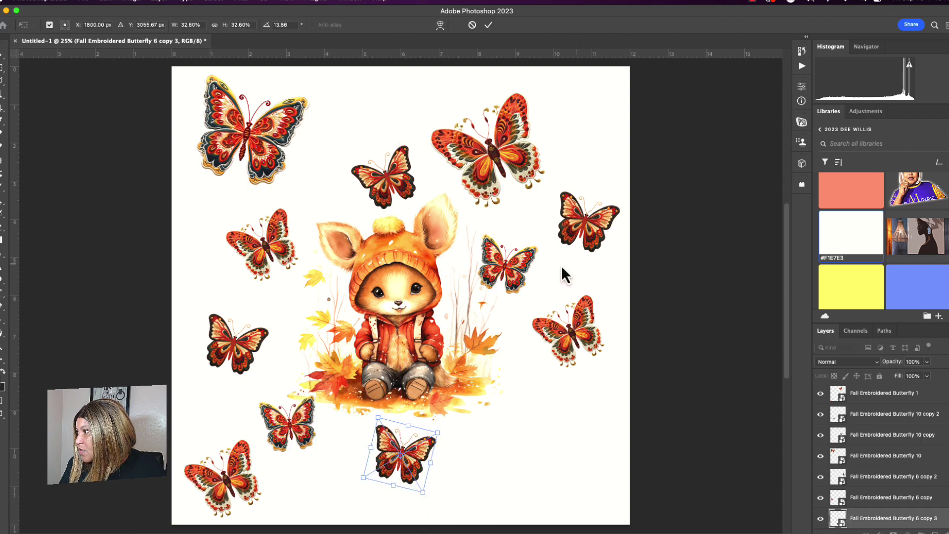
{"action": "key", "text": "Return"}
Duplicate Fall Embroidered Butterfly 6 to the canvas's lower-right area and rotate the copy to about 30°
{"action": "left_click", "coordinate": [397, 182]}
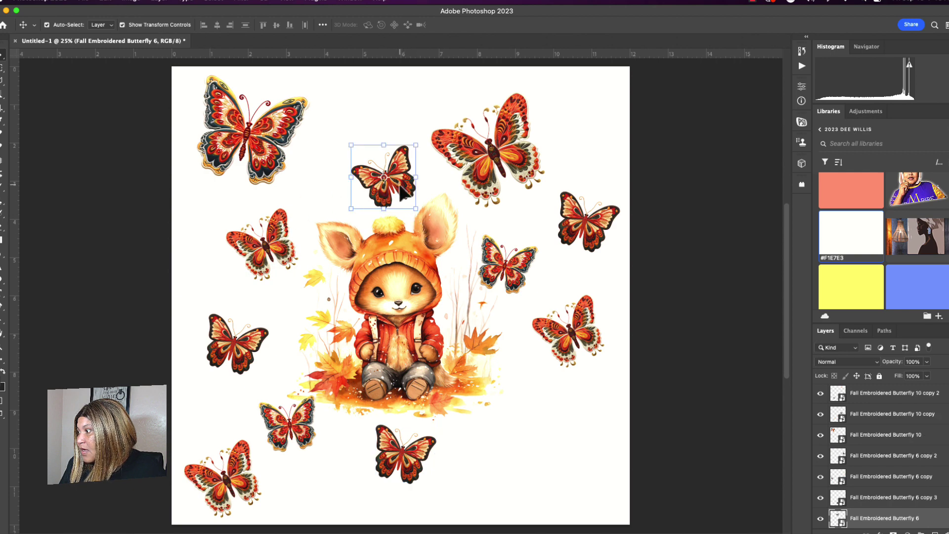
{"action": "left_click_drag", "start_coordinate": [403, 190], "coordinate": [530, 468]}
{"action": "left_click_drag", "start_coordinate": [570, 429], "coordinate": [584, 434]}
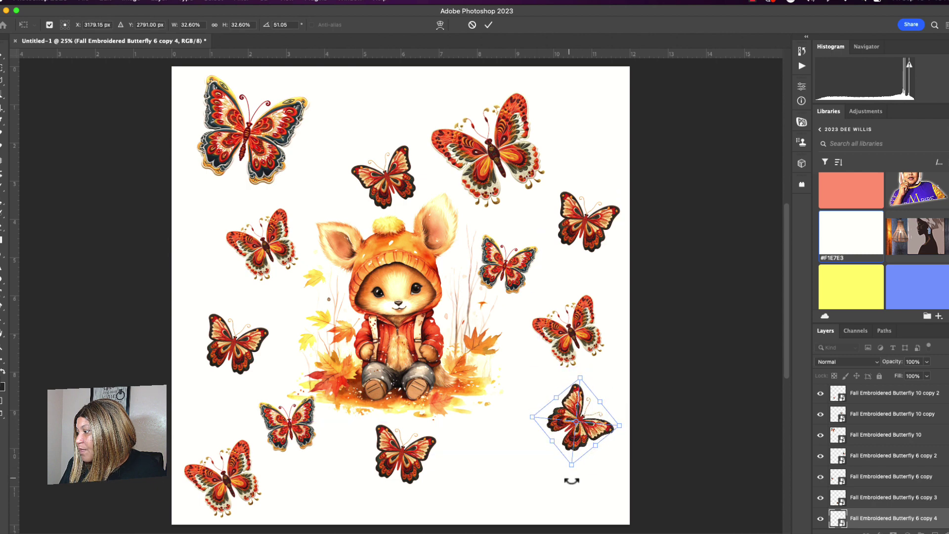
{"action": "left_click_drag", "start_coordinate": [571, 481], "coordinate": [592, 467]}
{"action": "left_click_drag", "start_coordinate": [580, 425], "coordinate": [584, 428]}
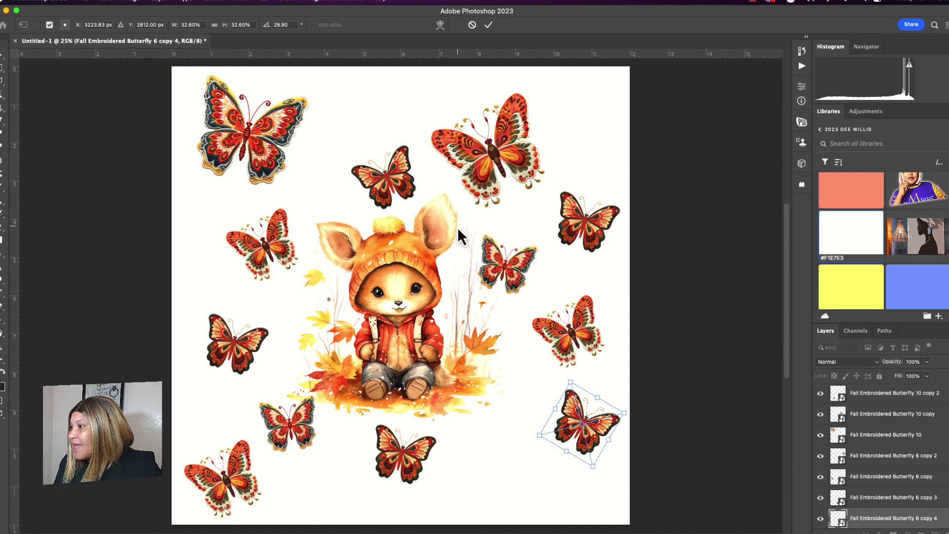
{"action": "key", "text": "Return"}
Duplicate the large Fall Embroidered Butterfly 10 to the lower right, shrink the copy to about half size and rotate it nearly upright
{"action": "left_click", "coordinate": [281, 177]}
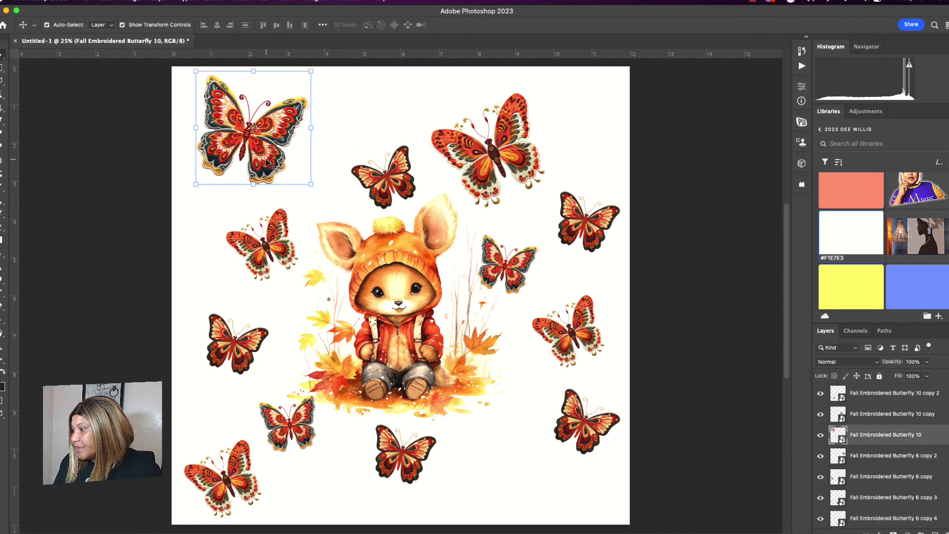
{"action": "left_click_drag", "start_coordinate": [269, 171], "coordinate": [533, 494]}
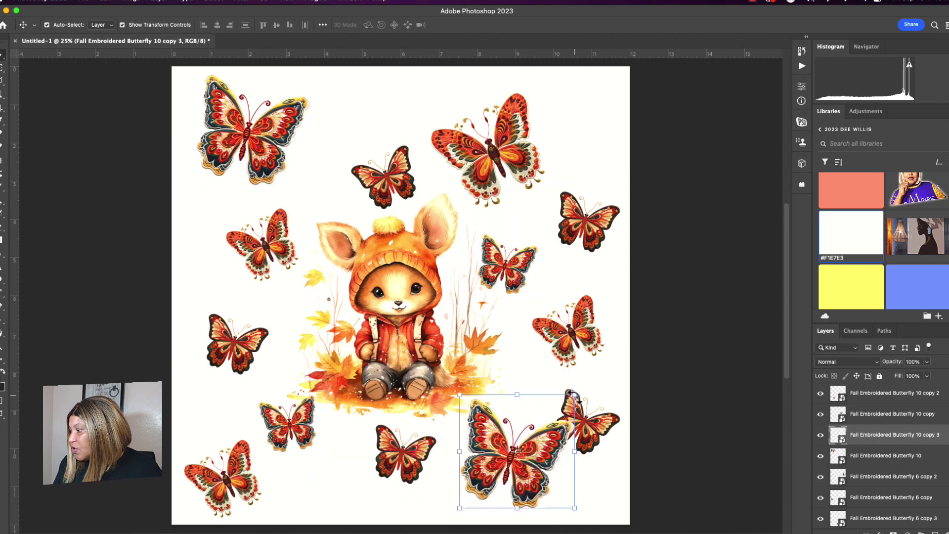
{"action": "left_click_drag", "start_coordinate": [571, 393], "coordinate": [526, 446]}
{"action": "mouse_move", "coordinate": [514, 492]}
{"action": "left_mouse_down"}
{"action": "mouse_move", "coordinate": [533, 494]}
{"action": "mouse_move", "coordinate": [544, 479]}
{"action": "mouse_move", "coordinate": [520, 480]}
{"action": "mouse_move", "coordinate": [536, 496]}
{"action": "mouse_move", "coordinate": [532, 470]}
{"action": "mouse_move", "coordinate": [529, 482]}
{"action": "left_mouse_up"}
{"action": "key", "text": "Return"}
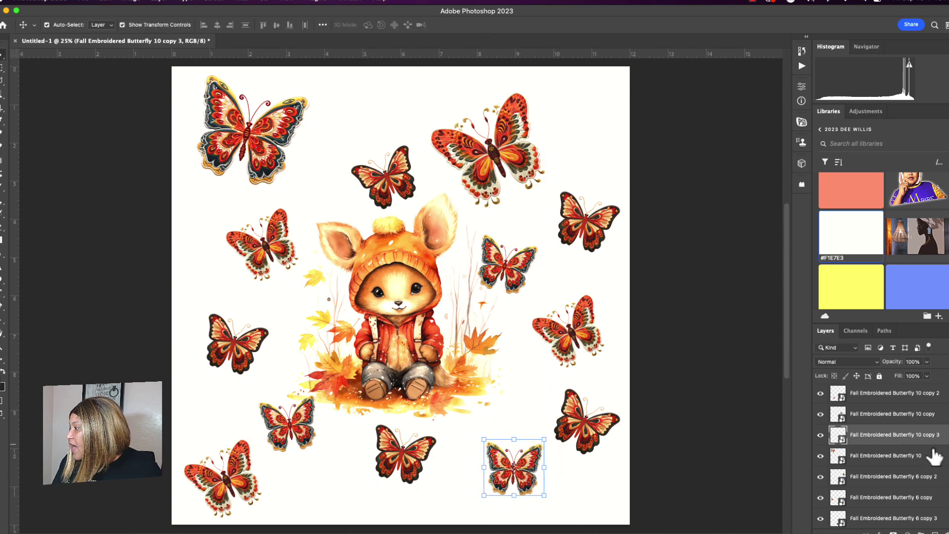
Move the hidden fall baby animal 7 and fall baby animal 17 layers to the top of the layer stack
{"action": "scroll", "coordinate": [889, 464], "scroll_direction": "down", "scroll_amount": 5}
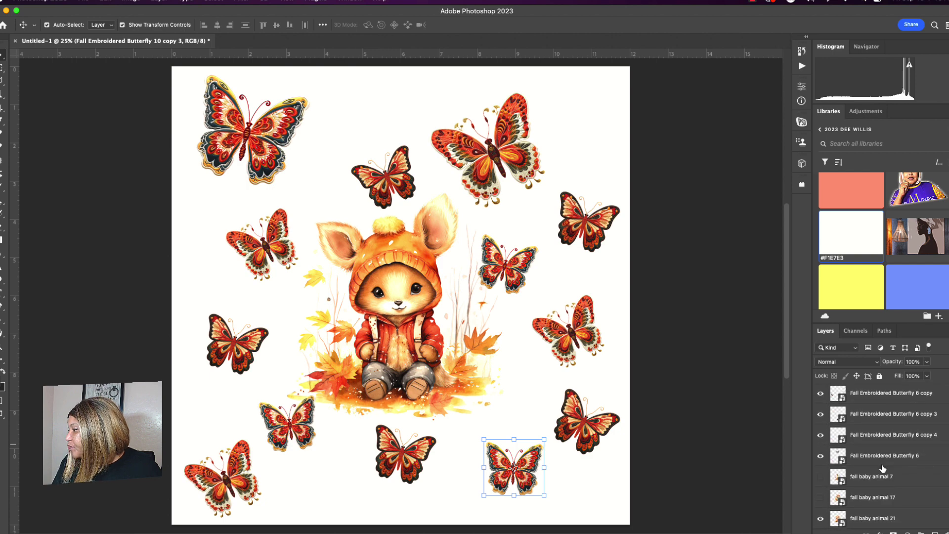
{"action": "left_click", "coordinate": [875, 481]}
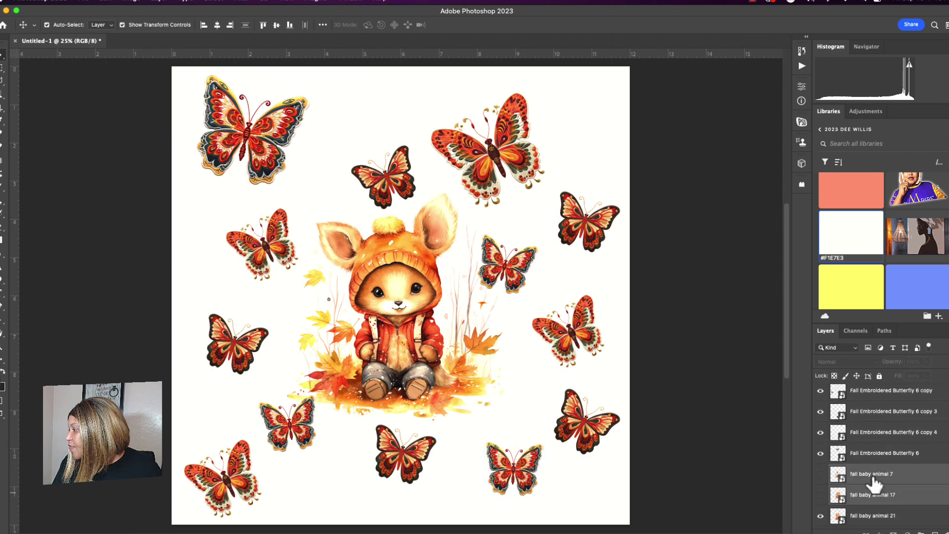
{"action": "left_click_drag", "start_coordinate": [873, 479], "coordinate": [872, 391]}
Merge all the butterfly layers and the fall baby animal 21 layer into one layer
{"action": "left_click", "coordinate": [872, 441]}
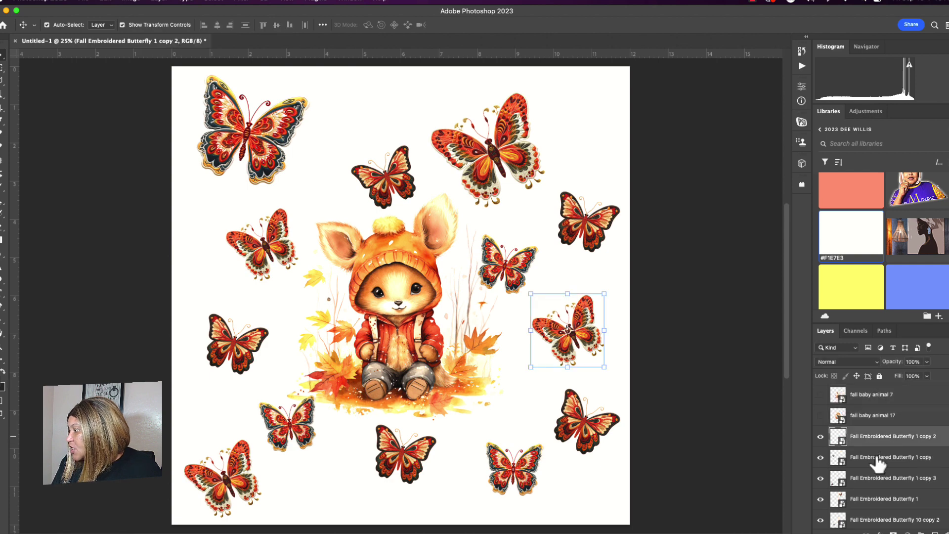
{"action": "scroll", "coordinate": [875, 459], "scroll_direction": "down", "scroll_amount": 1}
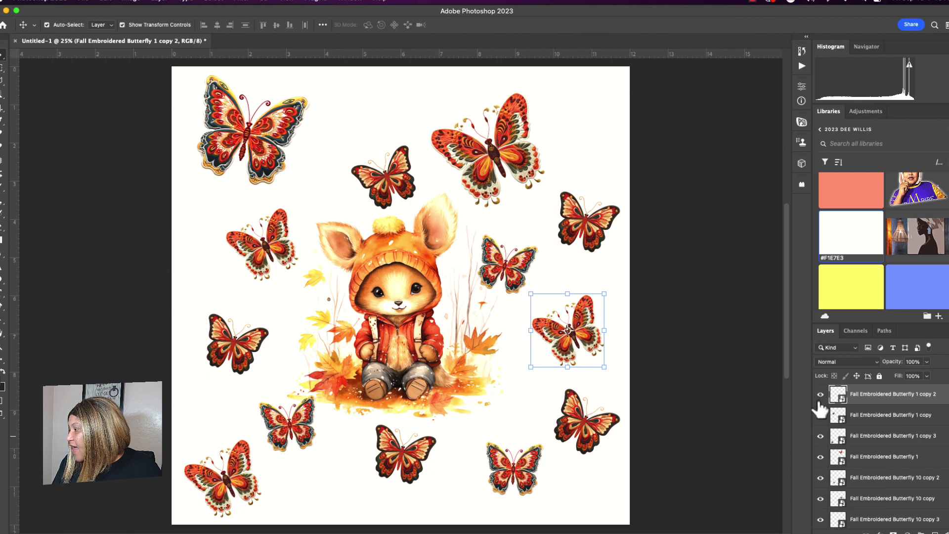
{"action": "scroll", "coordinate": [873, 457], "scroll_direction": "down", "scroll_amount": 5}
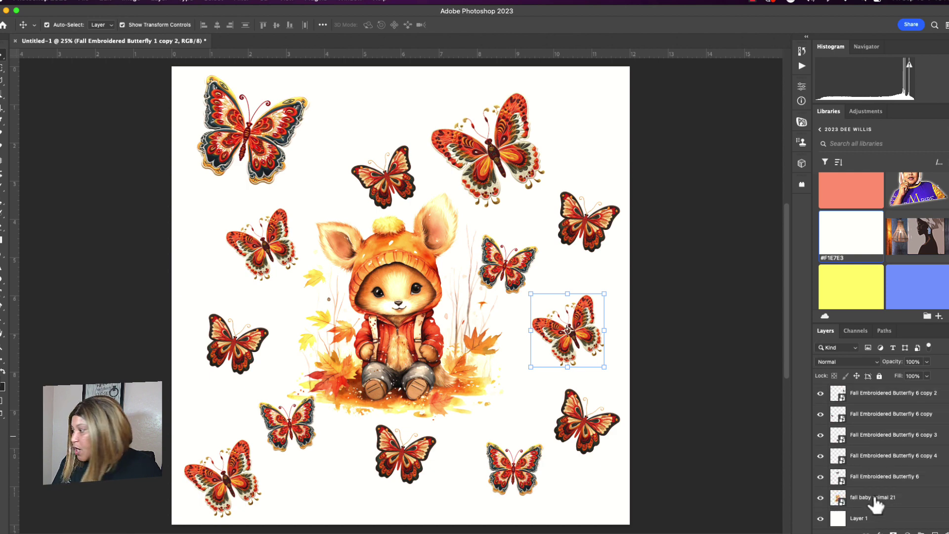
{"action": "left_click", "coordinate": [874, 499], "text": "shift"}
{"action": "right_click", "coordinate": [880, 461]}
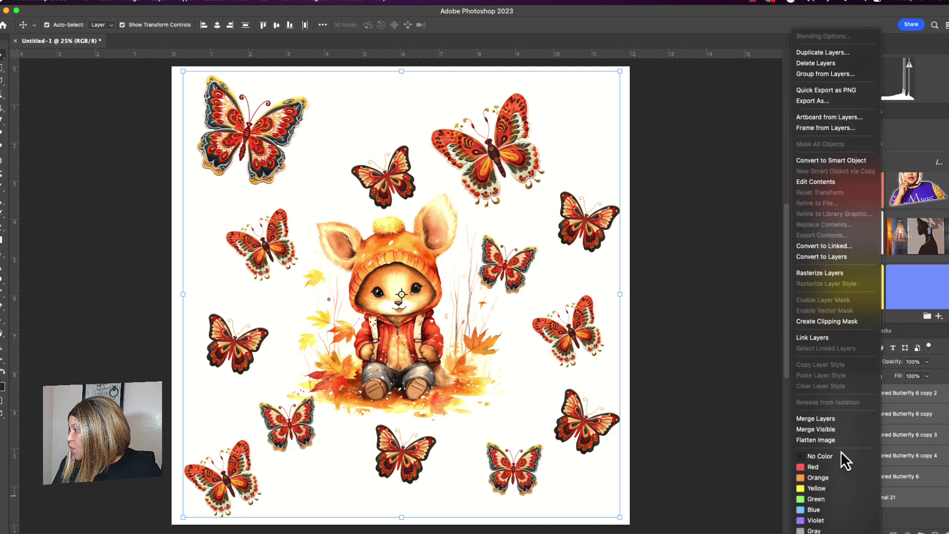
{"action": "left_click", "coordinate": [834, 423]}
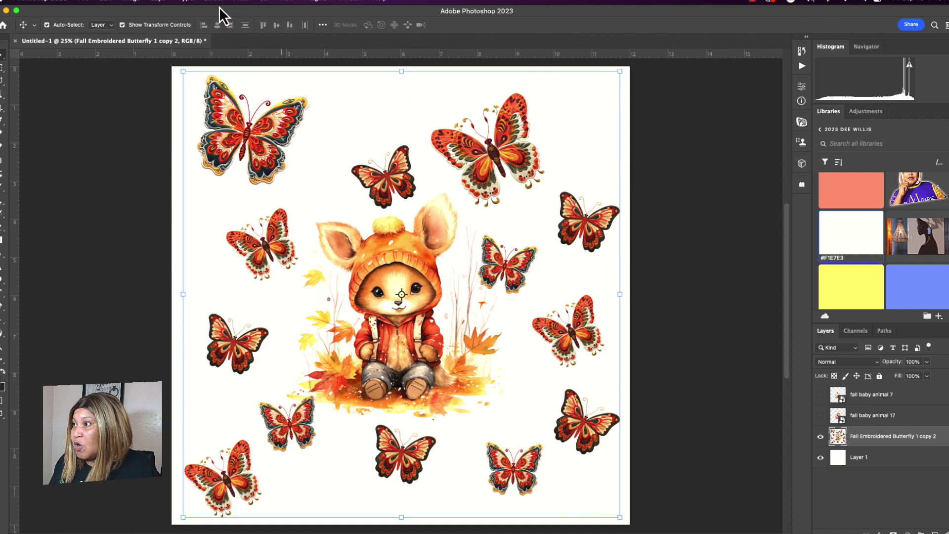
Apply the Offset filter to the merged layer with +1800 pixels right, +1800 pixels down and Wrap Around
{"action": "left_click", "coordinate": [243, 1]}
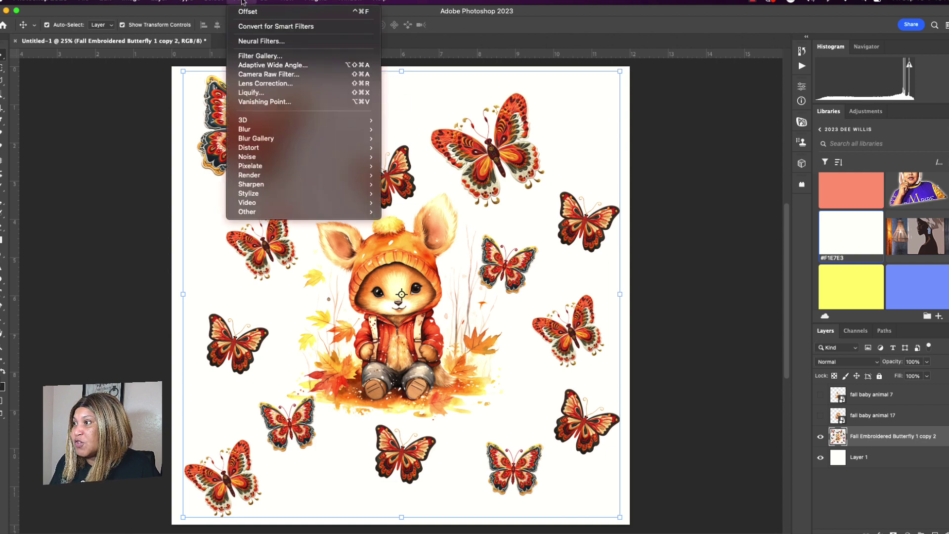
{"action": "mouse_move", "coordinate": [265, 211]}
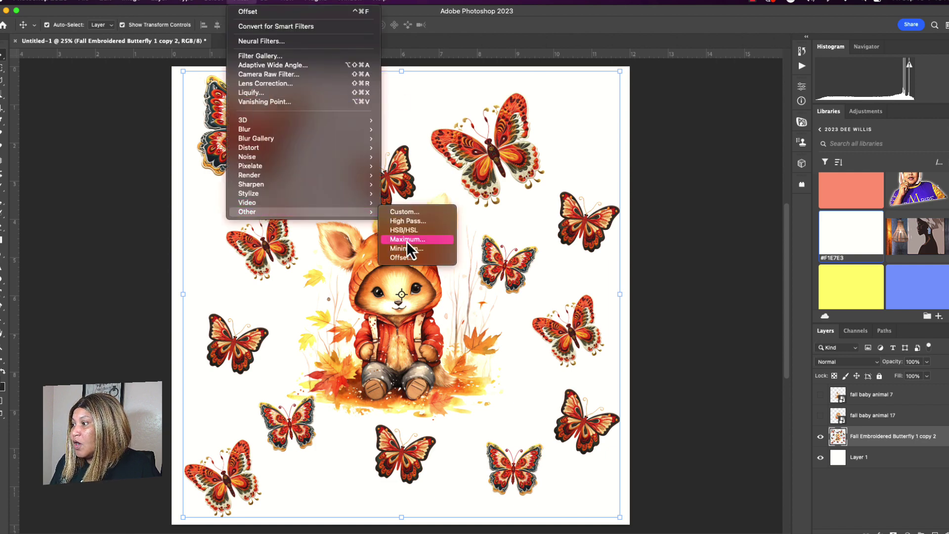
{"action": "left_click", "coordinate": [405, 258]}
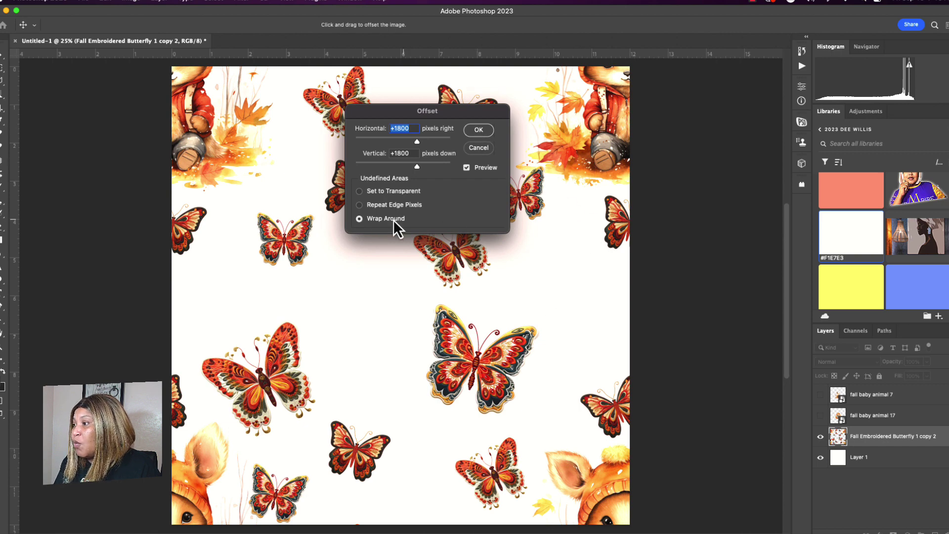
{"action": "left_click", "coordinate": [479, 130]}
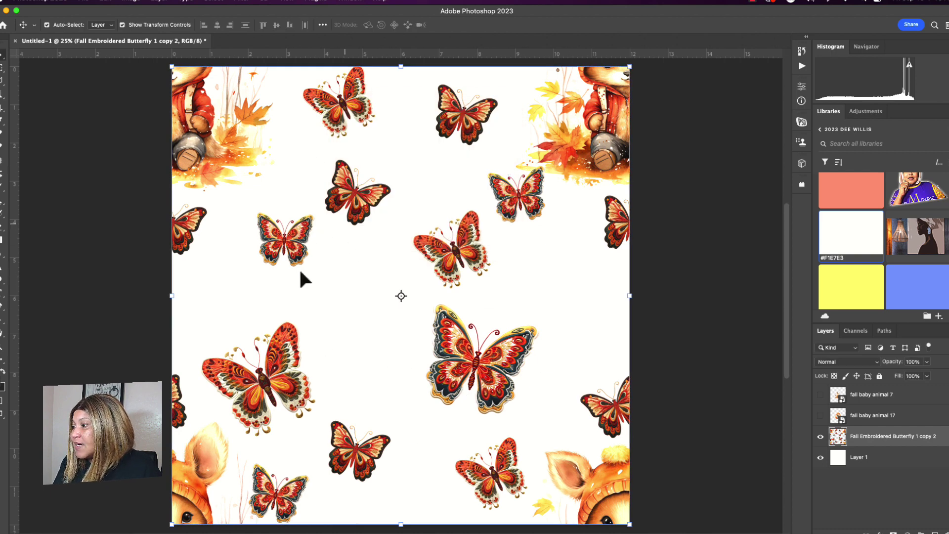
Show the fall baby animal 17 layer, scale the bear to about 65% and place it left of the canvas centre between the butterflies
{"action": "left_click", "coordinate": [820, 415]}
{"action": "left_click", "coordinate": [422, 284]}
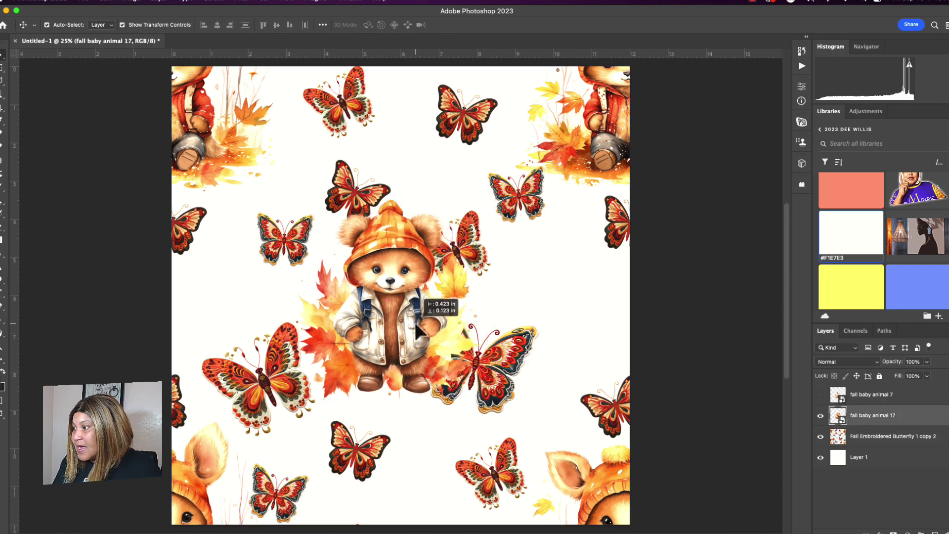
{"action": "left_click_drag", "start_coordinate": [433, 289], "coordinate": [417, 294]}
{"action": "left_click_drag", "start_coordinate": [481, 198], "coordinate": [430, 254]}
{"action": "left_click_drag", "start_coordinate": [382, 359], "coordinate": [390, 338]}
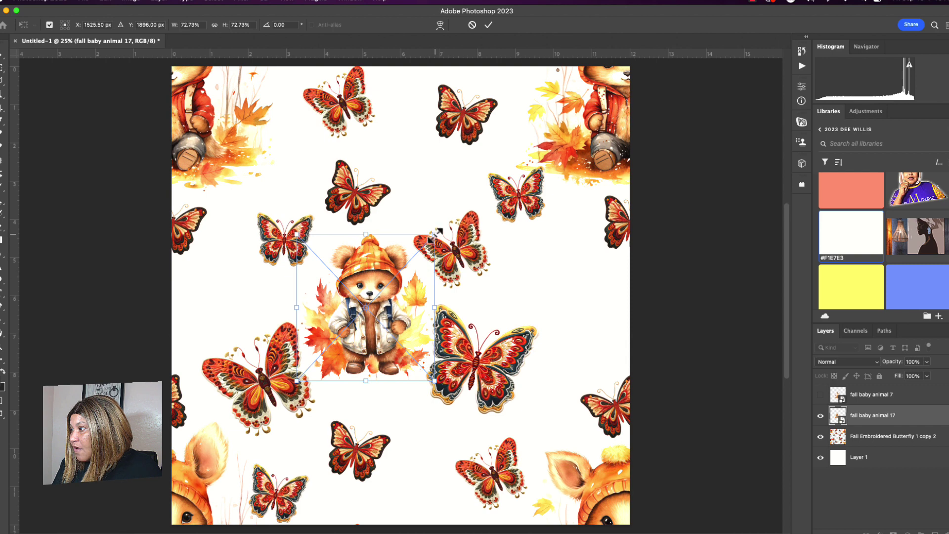
{"action": "left_click_drag", "start_coordinate": [436, 233], "coordinate": [419, 249]}
{"action": "left_click_drag", "start_coordinate": [386, 341], "coordinate": [391, 327]}
{"action": "key", "text": "Return"}
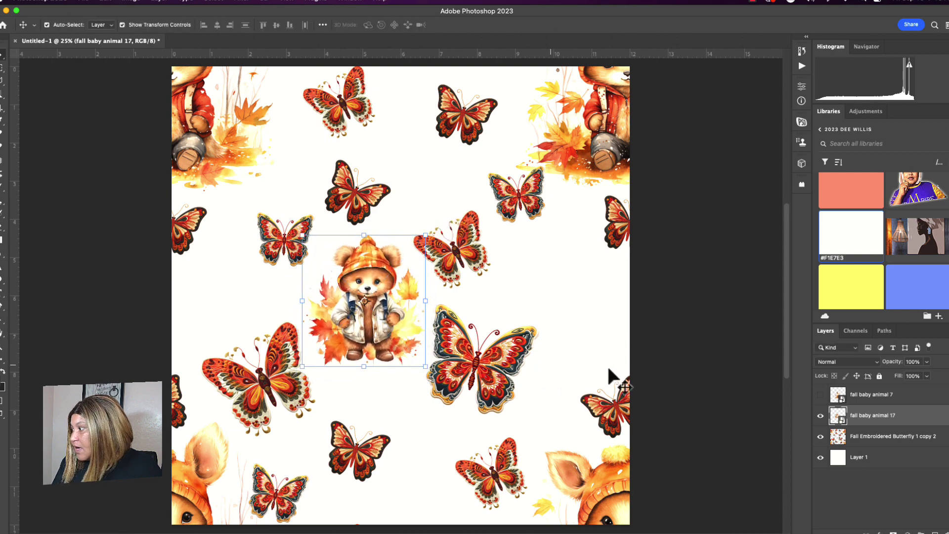
Show the fall baby animal 7 layer, scale it to about 52%, rotate it 8.24° and place it near the canvas's right side
{"action": "left_click", "coordinate": [824, 395]}
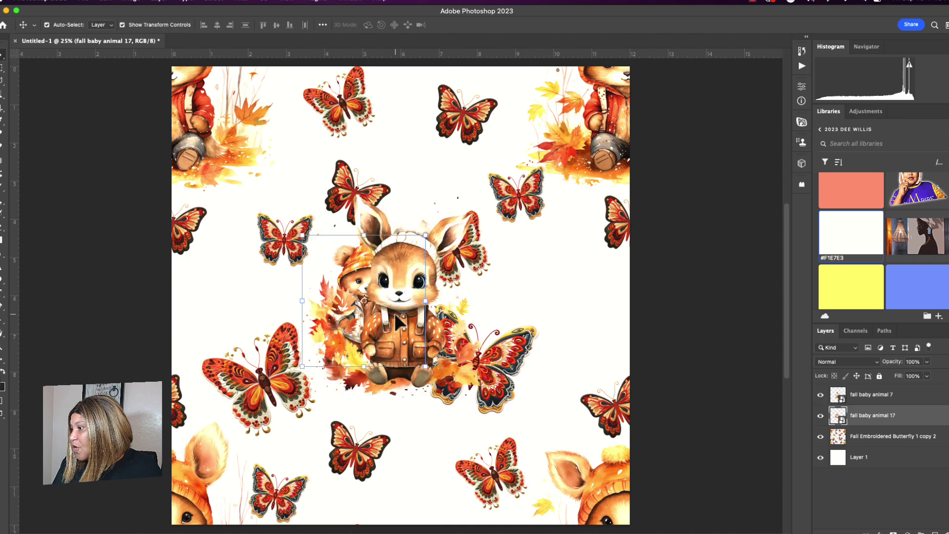
{"action": "left_click_drag", "start_coordinate": [396, 322], "coordinate": [553, 326]}
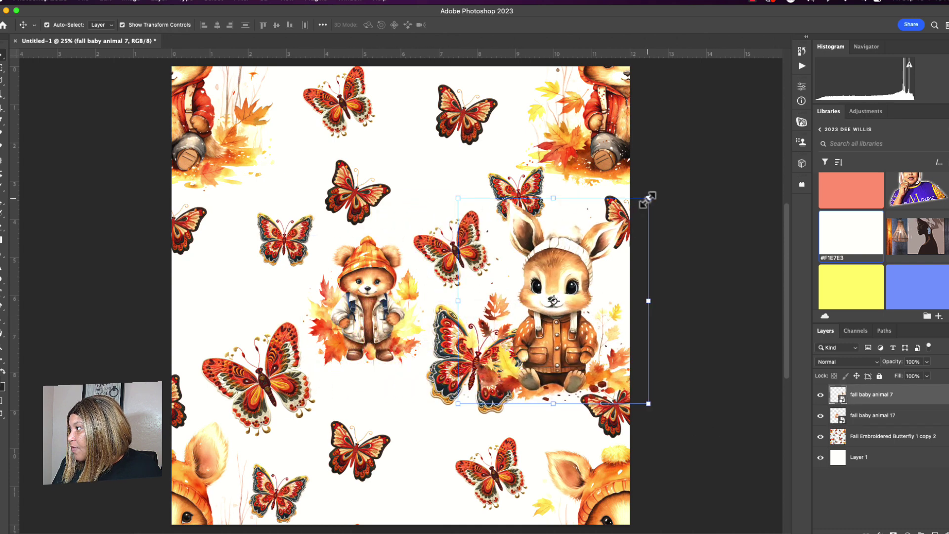
{"action": "left_click_drag", "start_coordinate": [648, 197], "coordinate": [575, 276]}
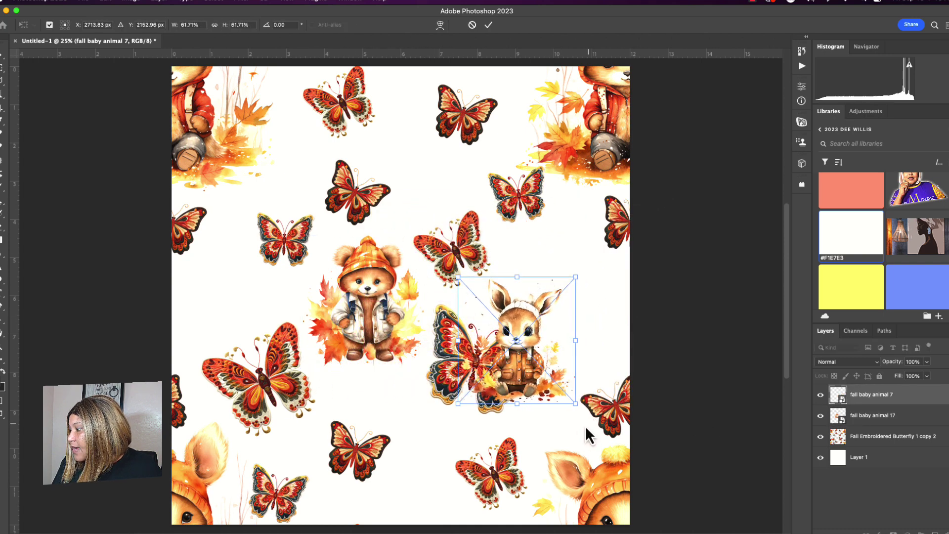
{"action": "left_click_drag", "start_coordinate": [585, 425], "coordinate": [573, 433]}
{"action": "left_click_drag", "start_coordinate": [545, 366], "coordinate": [582, 312]}
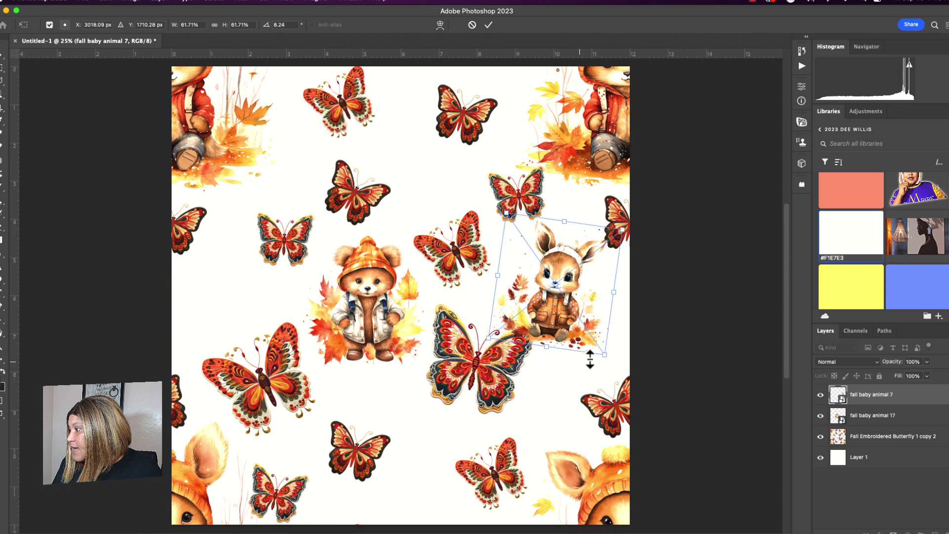
{"action": "left_click_drag", "start_coordinate": [600, 357], "coordinate": [588, 335]}
{"action": "mouse_move", "coordinate": [558, 295]}
{"action": "left_mouse_down"}
{"action": "mouse_move", "coordinate": [580, 303]}
{"action": "mouse_move", "coordinate": [567, 294]}
{"action": "left_mouse_up"}
{"action": "key", "text": "Return"}
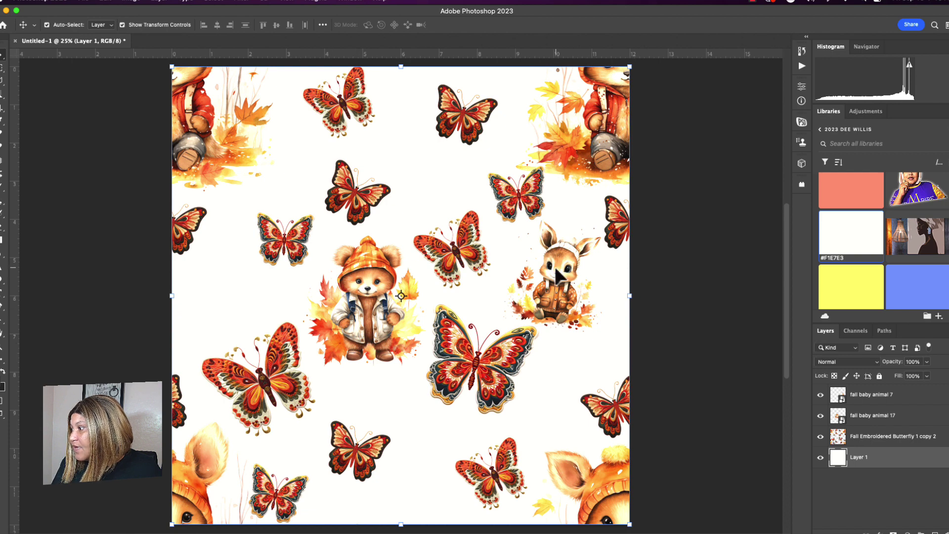
Duplicate fall baby animal 7 to the canvas's left side and rotate the copy counterclockwise to fit above the large butterfly
{"action": "left_click_drag", "start_coordinate": [563, 299], "coordinate": [232, 319]}
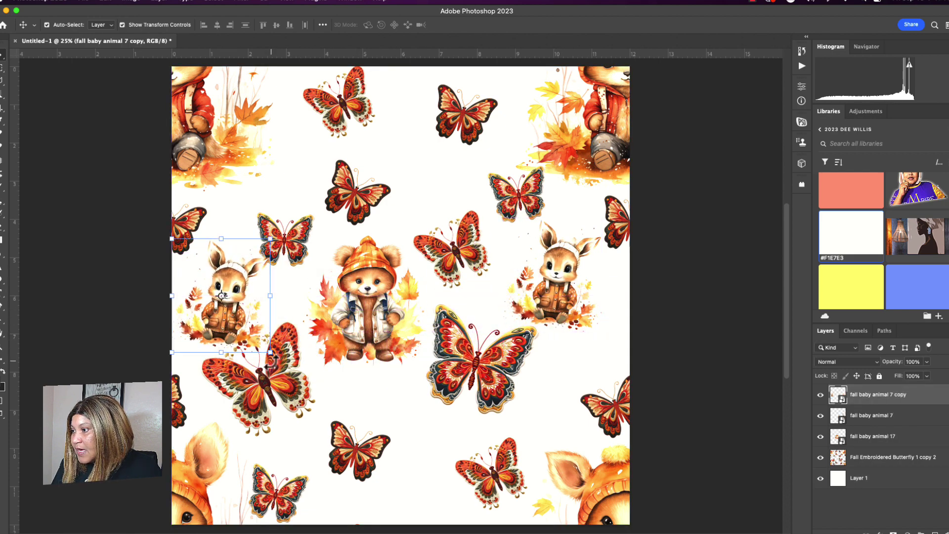
{"action": "left_click_drag", "start_coordinate": [271, 362], "coordinate": [277, 360]}
{"action": "left_click", "coordinate": [111, 3]}
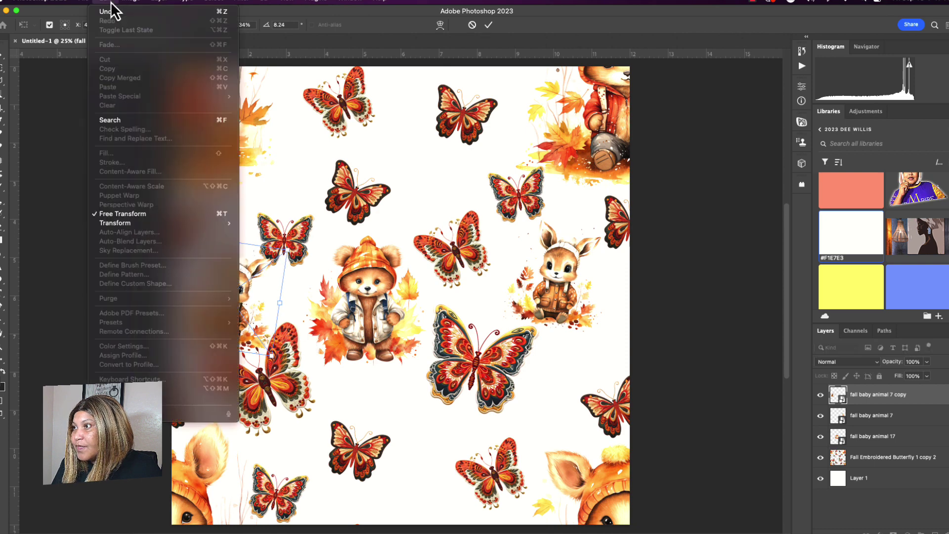
{"action": "key", "text": "Escape"}
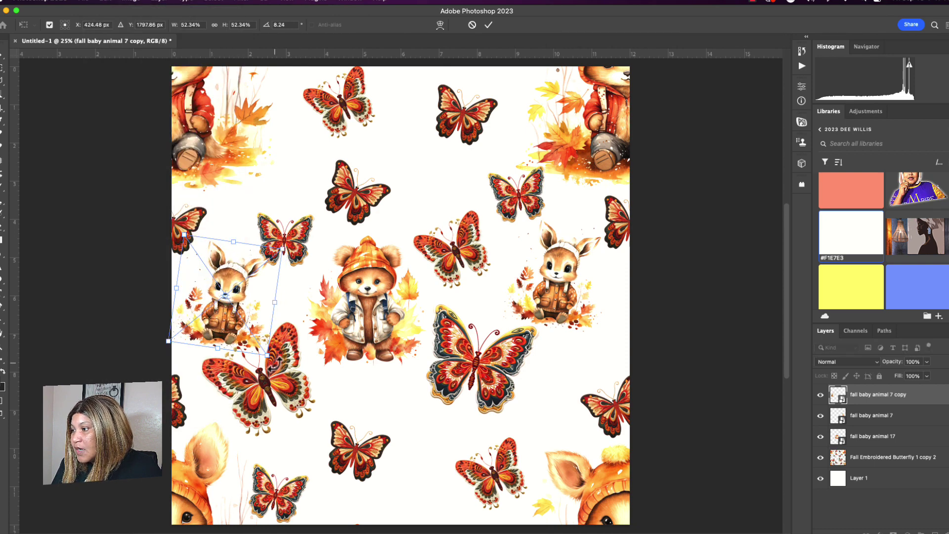
{"action": "left_click_drag", "start_coordinate": [273, 364], "coordinate": [286, 342]}
{"action": "left_click_drag", "start_coordinate": [230, 322], "coordinate": [230, 315]}
{"action": "key", "text": "Return"}
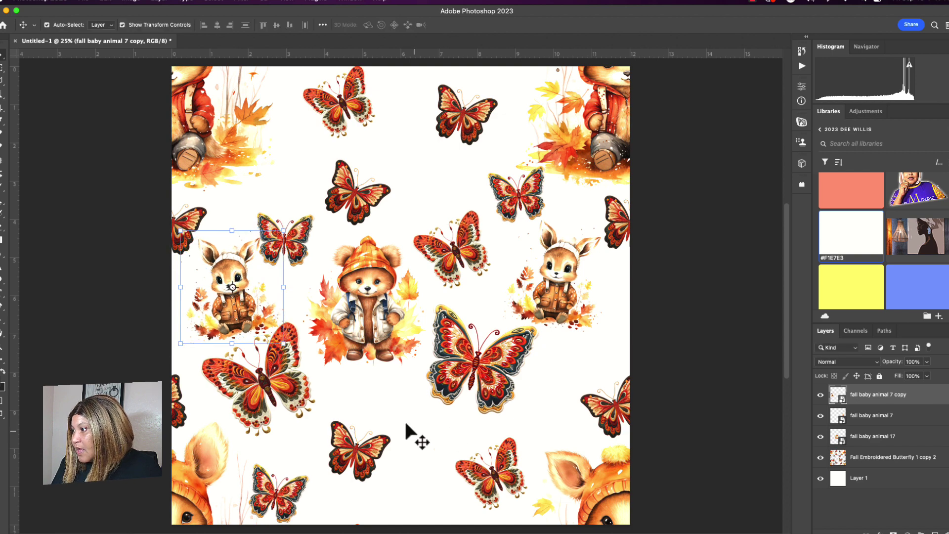
Duplicate the fall baby animal 17 bear, scale the copy to about 44% and place it between the two lower butterflies
{"action": "left_click_drag", "start_coordinate": [369, 337], "coordinate": [405, 421]}
{"action": "left_click_drag", "start_coordinate": [449, 302], "coordinate": [422, 324]}
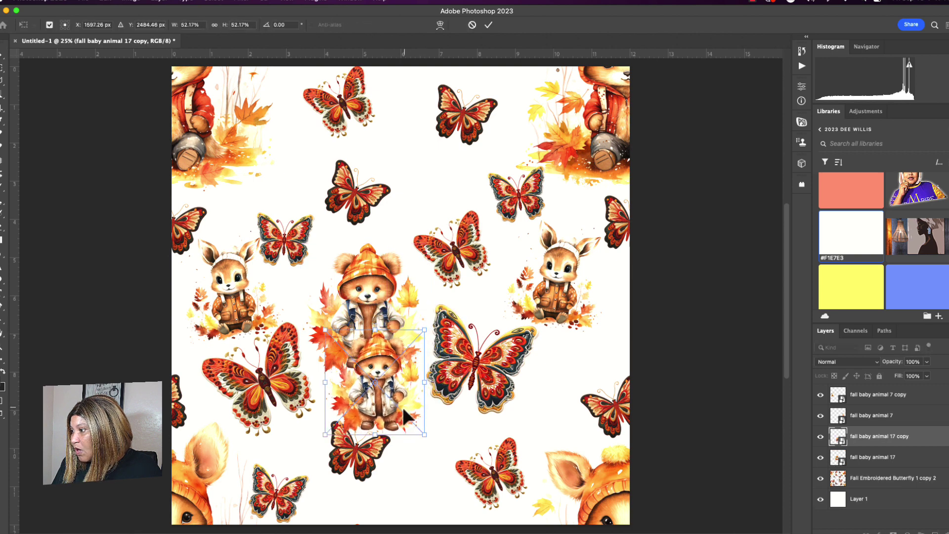
{"action": "left_click_drag", "start_coordinate": [401, 404], "coordinate": [443, 488]}
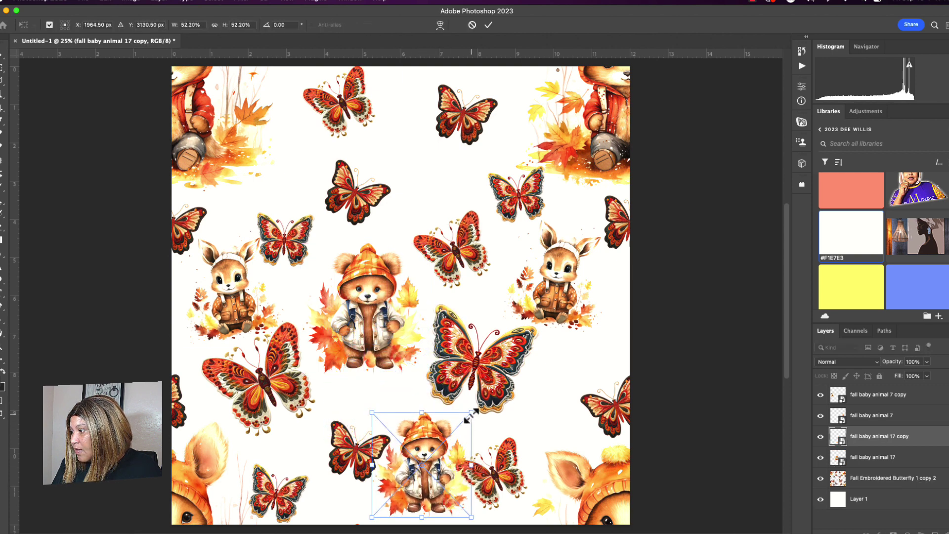
{"action": "left_click_drag", "start_coordinate": [471, 413], "coordinate": [455, 429]}
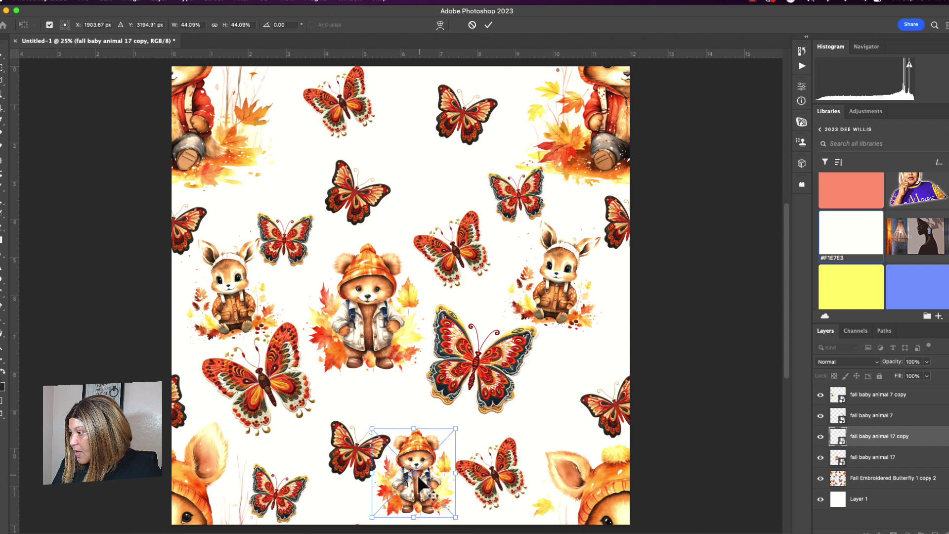
{"action": "left_click_drag", "start_coordinate": [424, 467], "coordinate": [426, 494]}
{"action": "key", "text": "Return"}
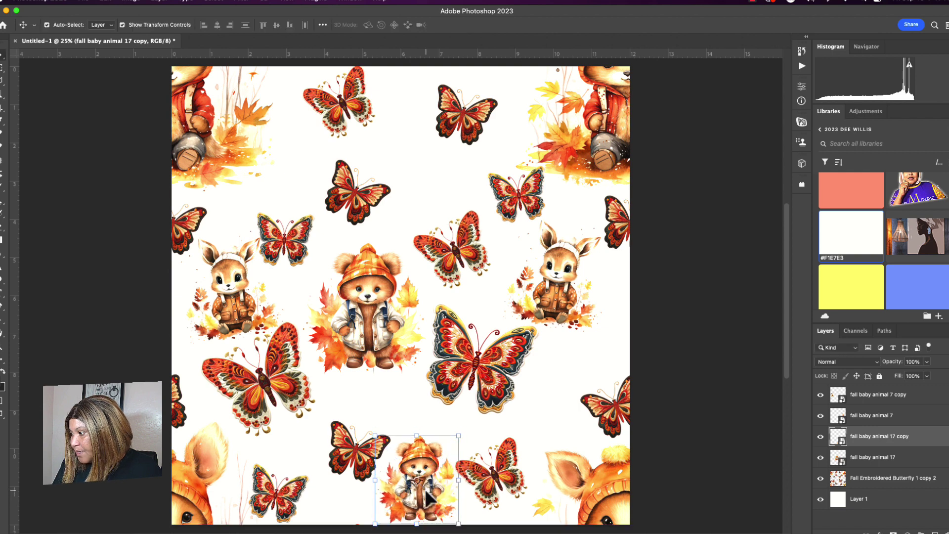
Try another copy of fall baby animal 7 in the gap between the upper butterflies, and delete it
{"action": "left_click", "coordinate": [563, 402]}
{"action": "left_click", "coordinate": [546, 311]}
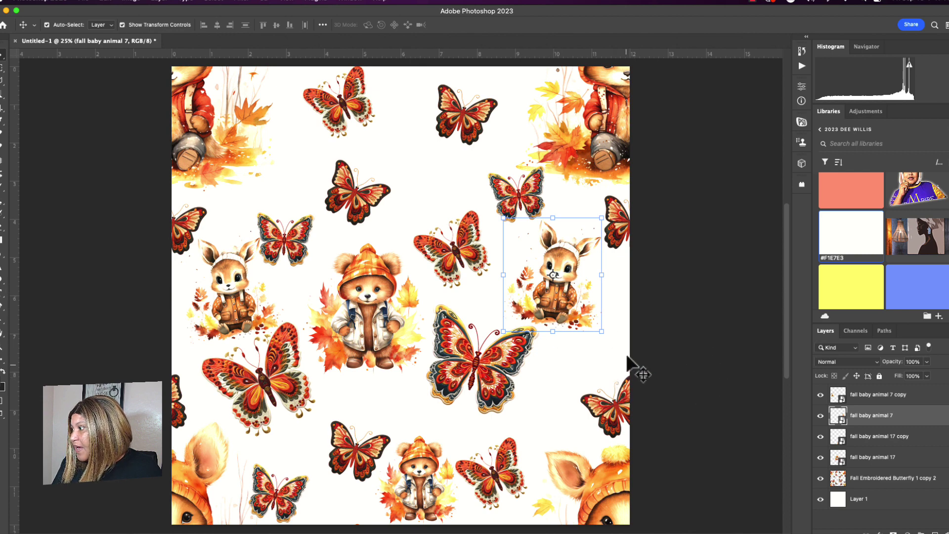
{"action": "left_click", "coordinate": [238, 316]}
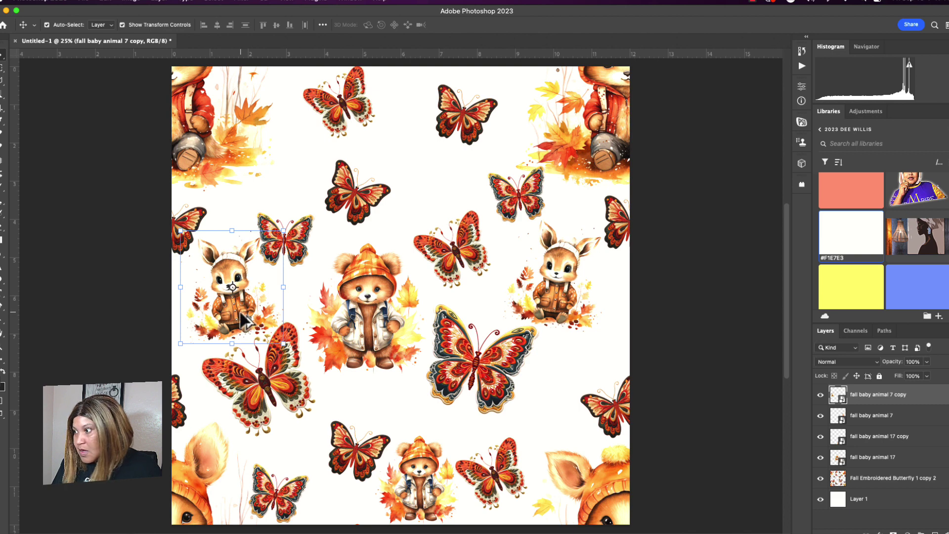
{"action": "left_click_drag", "start_coordinate": [242, 318], "coordinate": [455, 249]}
{"action": "key", "text": "Escape"}
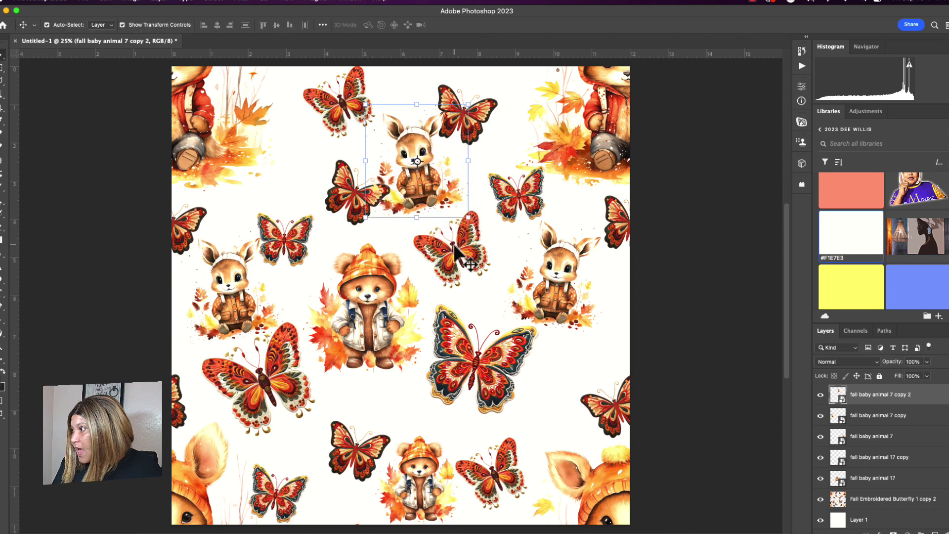
{"action": "key", "text": "Delete"}
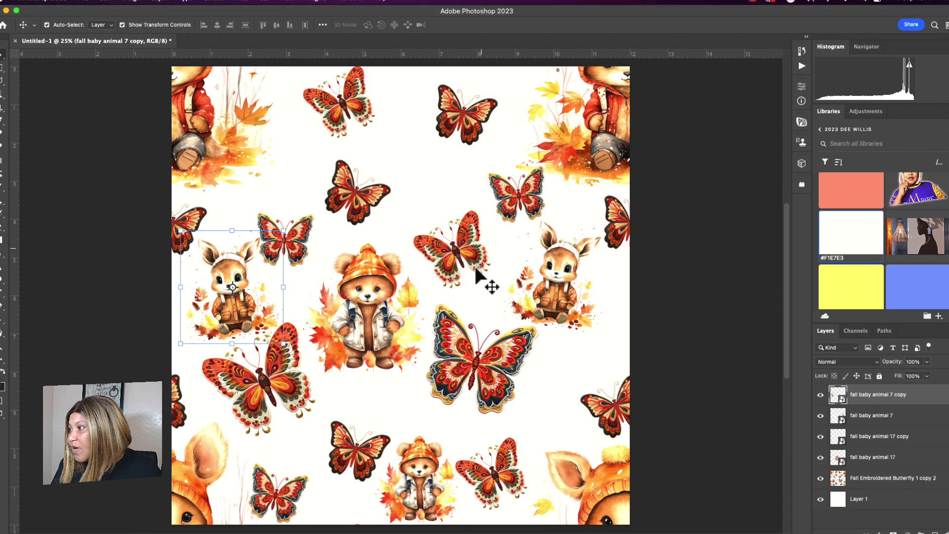
{"action": "left_click_drag", "start_coordinate": [491, 282], "coordinate": [391, 311]}
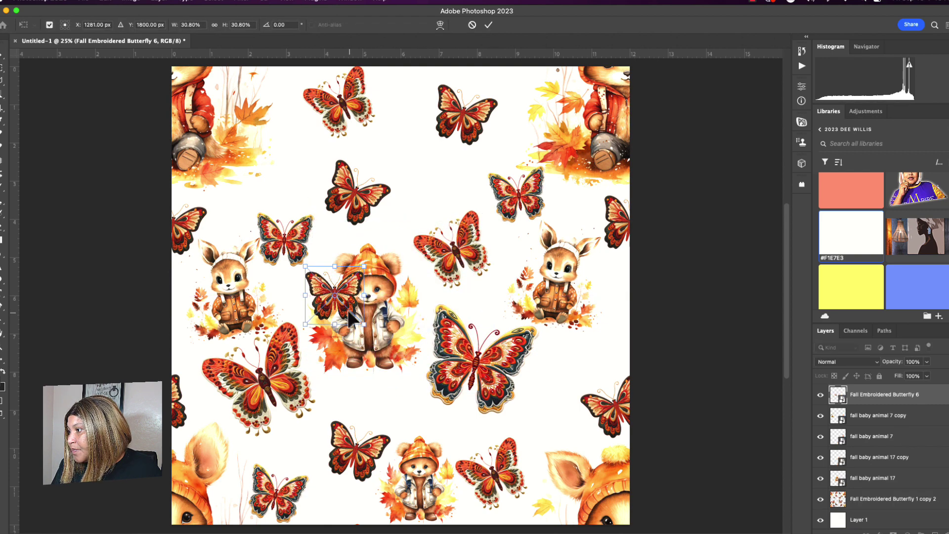
{"action": "left_click_drag", "start_coordinate": [384, 269], "coordinate": [440, 184]}
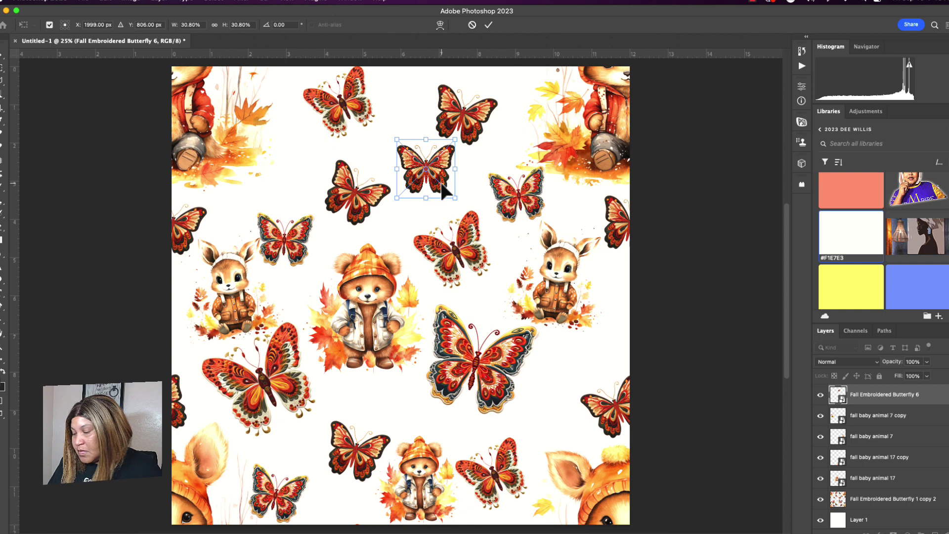
{"action": "key", "text": "Escape"}
{"action": "key", "text": "BackSpace"}
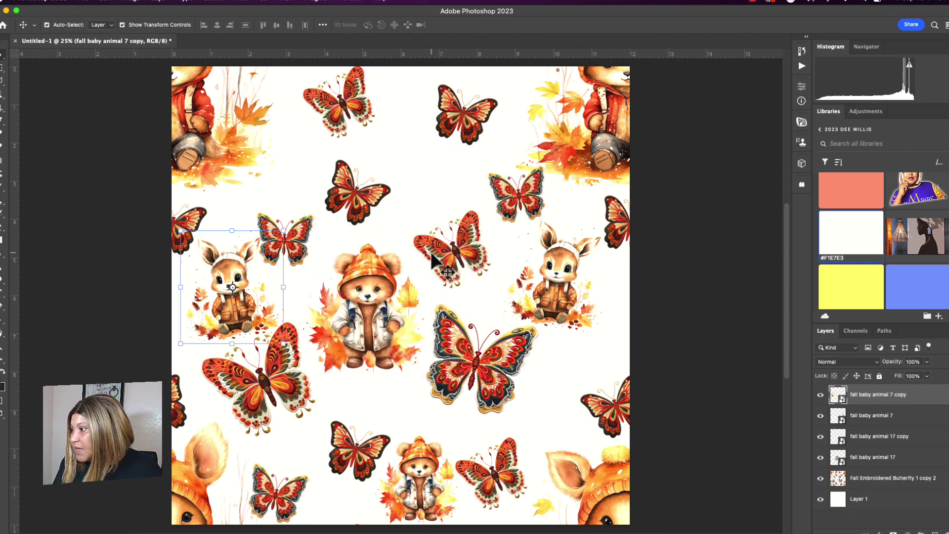
Nudge both fall baby animal 7 figures slightly up and the central fall baby animal 17 bear slightly down
{"action": "left_click_drag", "start_coordinate": [247, 324], "coordinate": [247, 324]}
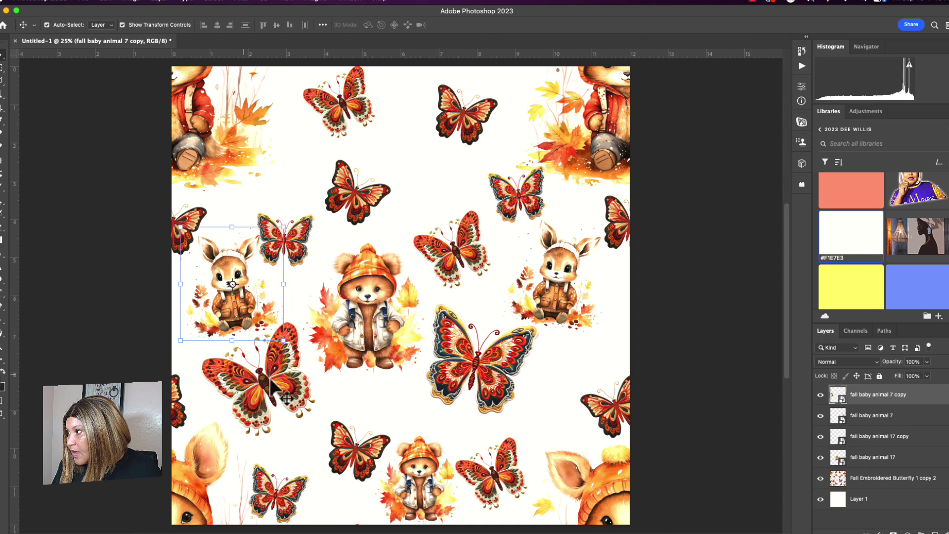
{"action": "left_click", "coordinate": [378, 336]}
{"action": "left_click_drag", "start_coordinate": [378, 353], "coordinate": [380, 368]}
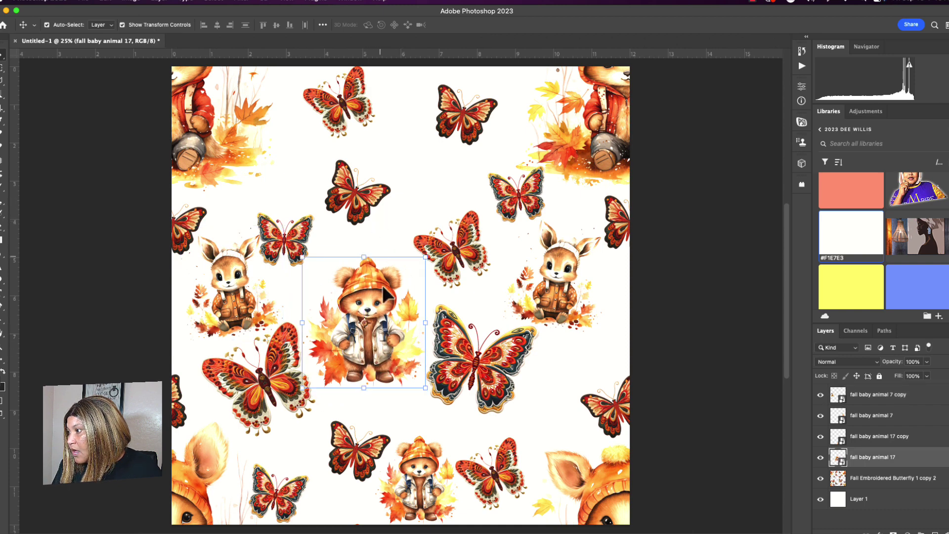
{"action": "left_click", "coordinate": [561, 292]}
{"action": "mouse_move", "coordinate": [561, 285]}
{"action": "left_mouse_down"}
{"action": "mouse_move", "coordinate": [562, 277]}
{"action": "mouse_move", "coordinate": [563, 296]}
{"action": "left_mouse_up"}
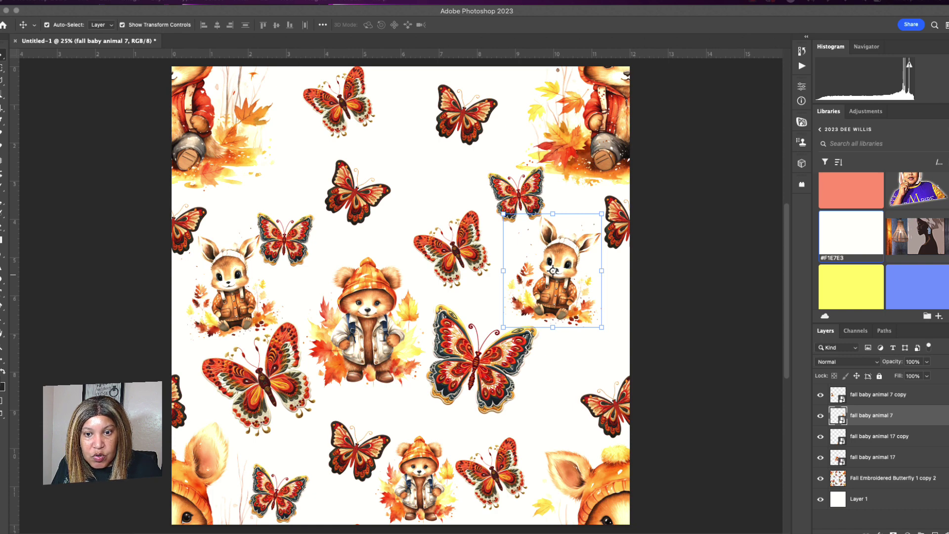
Place fall baby animal 18 at about 43% between the upper butterflies and duplicate it into the gap at the canvas's lower right
{"action": "left_click_drag", "start_coordinate": [388, 417], "coordinate": [413, 392]}
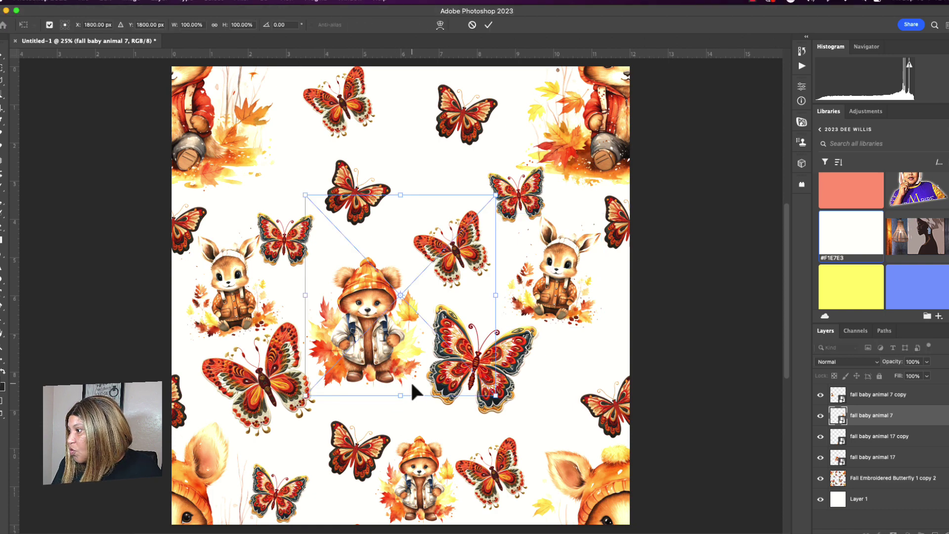
{"action": "left_click_drag", "start_coordinate": [410, 324], "coordinate": [428, 249]}
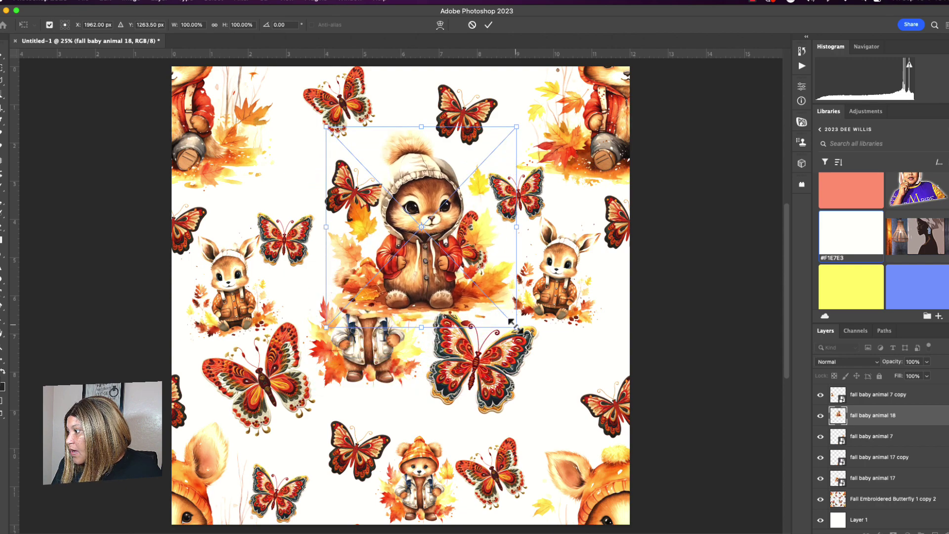
{"action": "left_click_drag", "start_coordinate": [512, 324], "coordinate": [568, 424]}
{"action": "key", "text": "Return"}
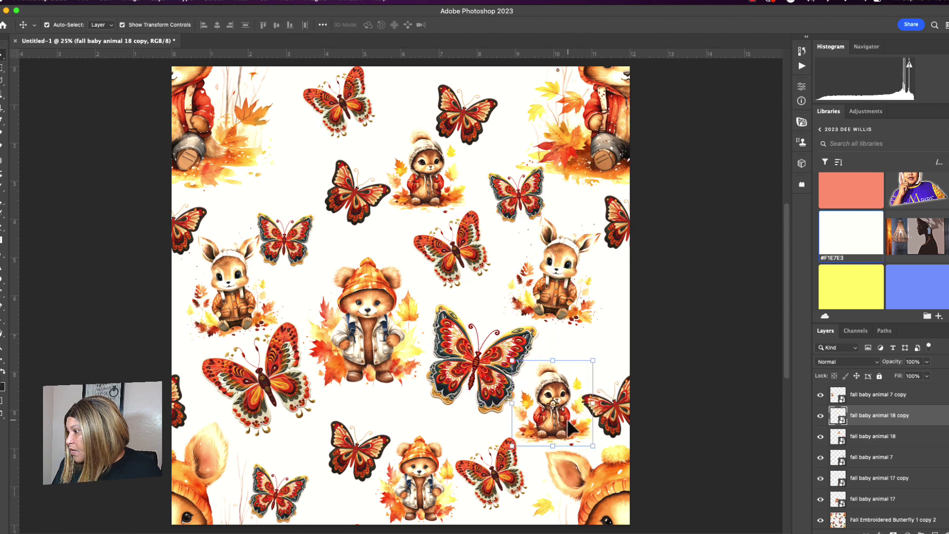
Place Fall Embroidered Butterfly 5 as the top layer, scaled to 27.44% and rotated about -12°, in the canvas's upper-left gap
{"action": "left_click", "coordinate": [581, 336]}
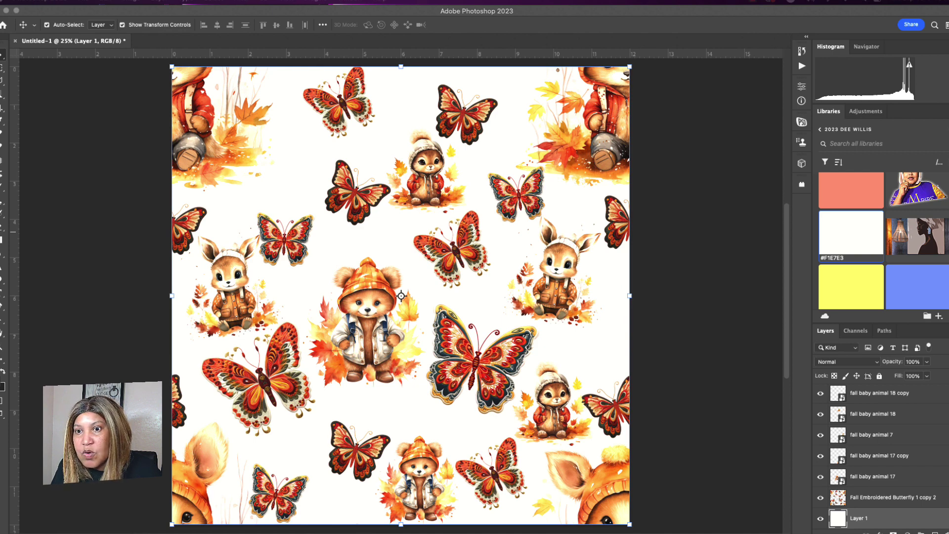
{"action": "left_click_drag", "start_coordinate": [297, 316], "coordinate": [401, 295]}
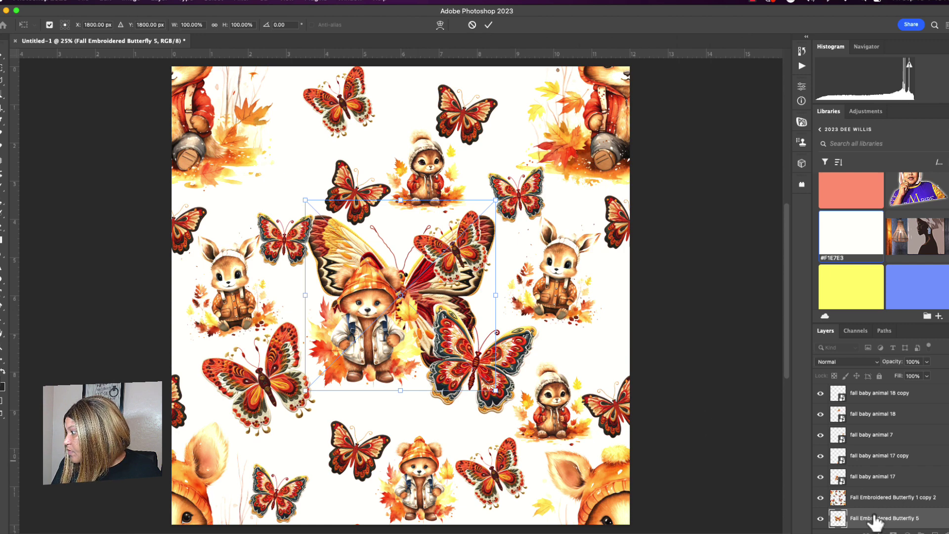
{"action": "left_click_drag", "start_coordinate": [874, 517], "coordinate": [869, 393]}
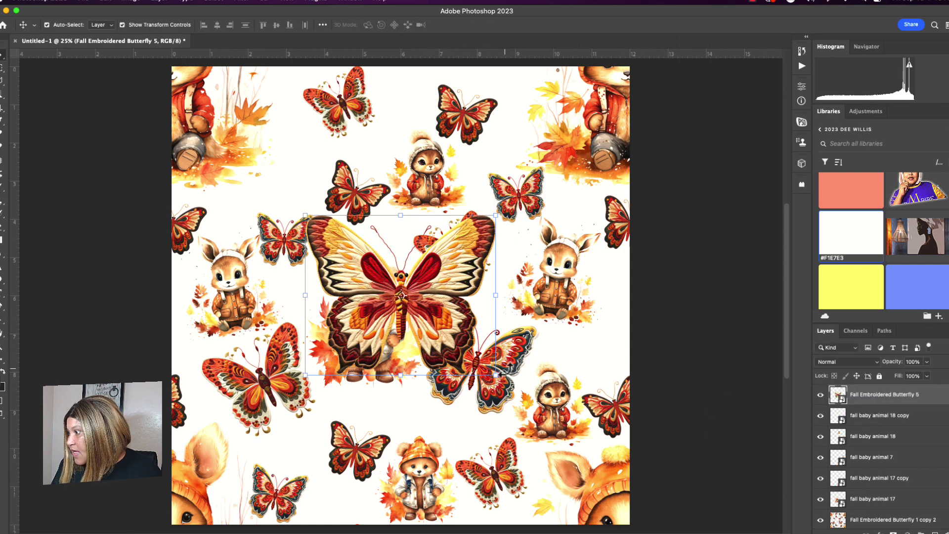
{"action": "left_click_drag", "start_coordinate": [494, 376], "coordinate": [291, 168]}
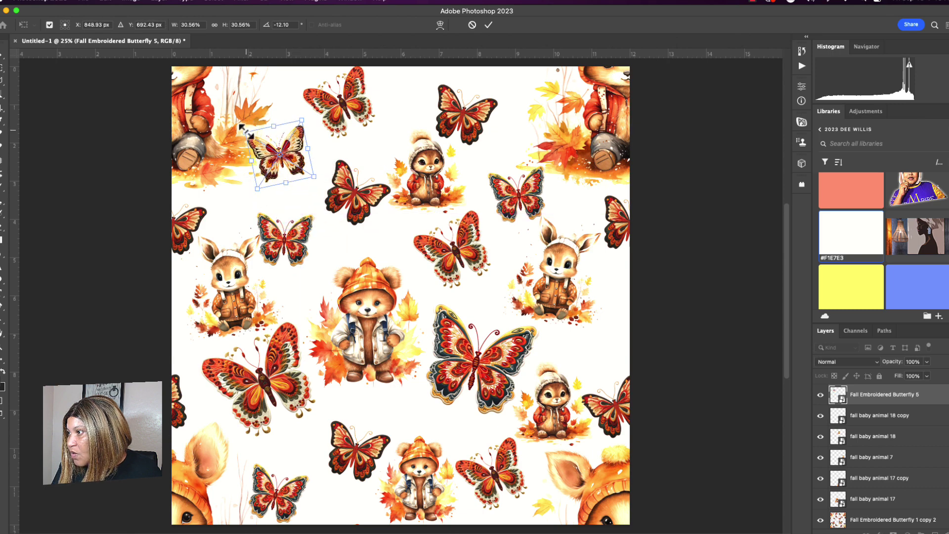
{"action": "left_click_drag", "start_coordinate": [260, 128], "coordinate": [265, 133]}
Duplicate Fall Embroidered Butterfly 5 into the gap above the lower-right fall baby animal 18, rotated about 24° and scaled slightly smaller
{"action": "left_click_drag", "start_coordinate": [294, 170], "coordinate": [562, 385]}
{"action": "key", "text": "Return"}
{"action": "key", "text": "ctrl+t"}
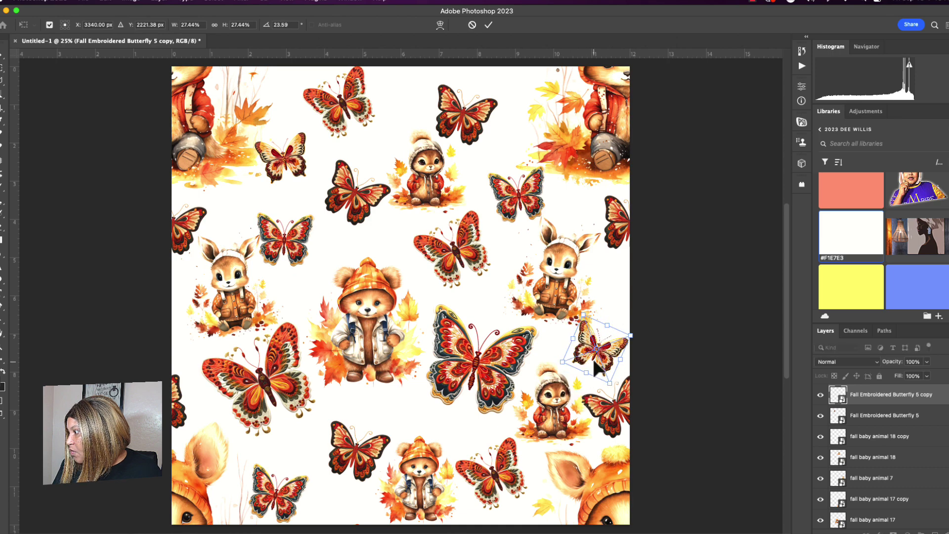
{"action": "left_click_drag", "start_coordinate": [592, 356], "coordinate": [591, 364]}
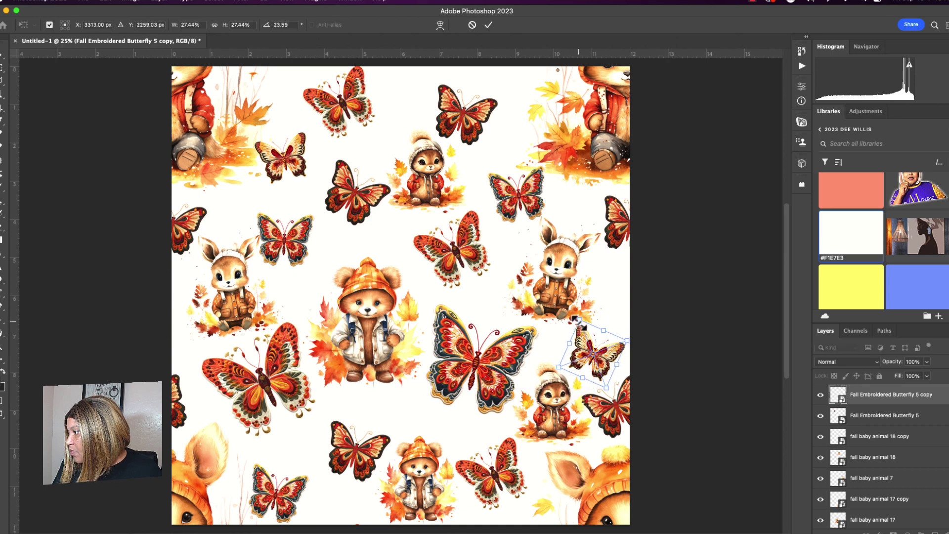
{"action": "left_click_drag", "start_coordinate": [578, 323], "coordinate": [583, 330]}
{"action": "left_click_drag", "start_coordinate": [600, 369], "coordinate": [614, 364]}
{"action": "key", "text": "Return"}
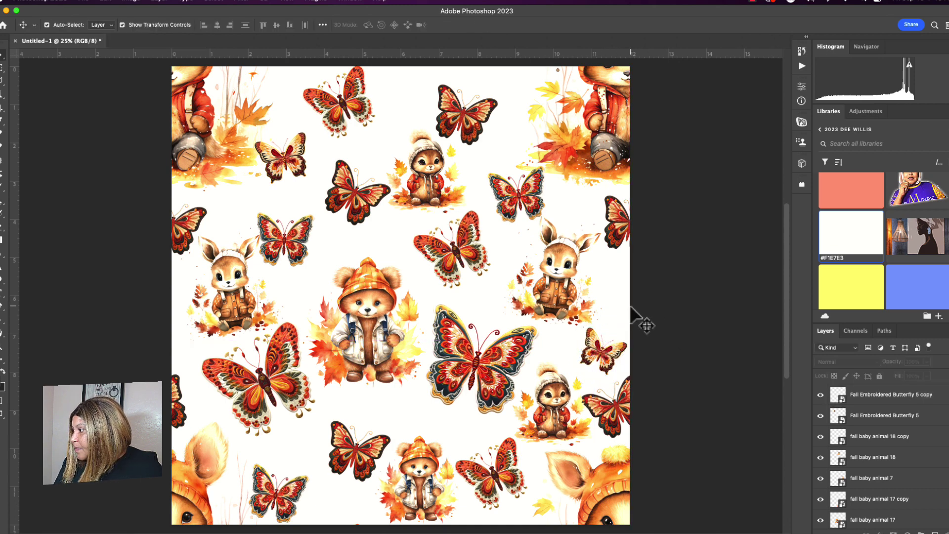
Merge all the clipart layers, including fall baby animal 7 copy, into one layer above the white Layer 1
{"action": "left_click", "coordinate": [904, 395]}
{"action": "scroll", "coordinate": [885, 472], "scroll_direction": "down", "scroll_amount": 2}
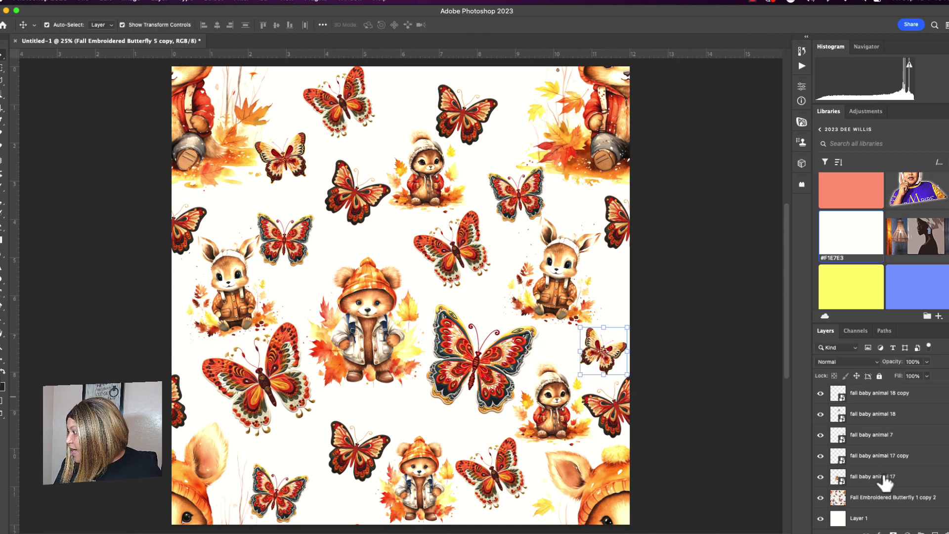
{"action": "left_click", "coordinate": [882, 498], "text": "shift"}
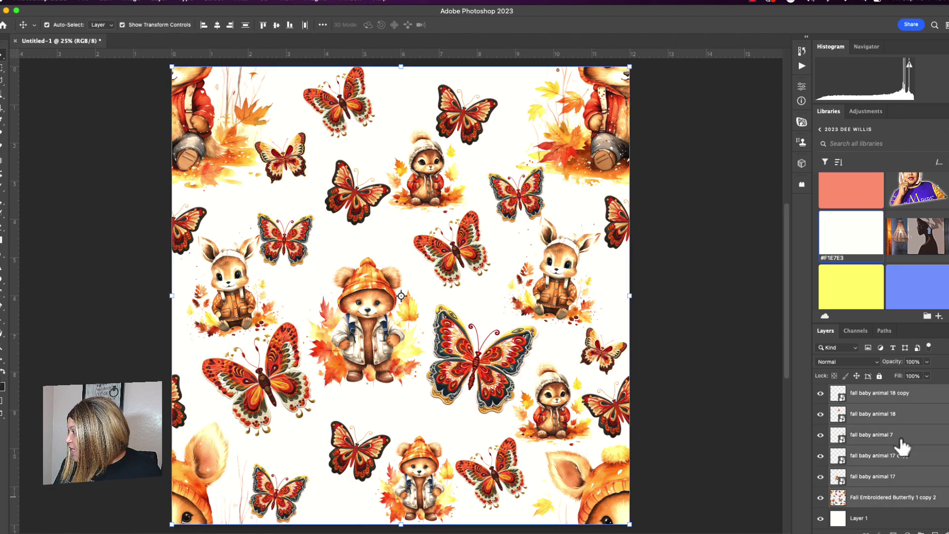
{"action": "right_click", "coordinate": [900, 447]}
{"action": "left_click", "coordinate": [852, 419]}
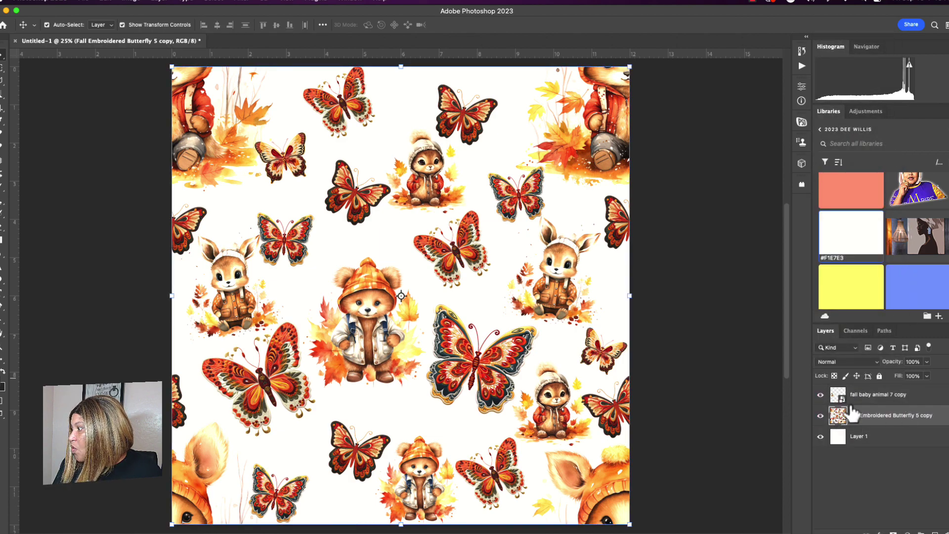
{"action": "left_click", "coordinate": [874, 401]}
{"action": "left_click", "coordinate": [879, 415], "text": "shift"}
{"action": "right_click", "coordinate": [878, 414]}
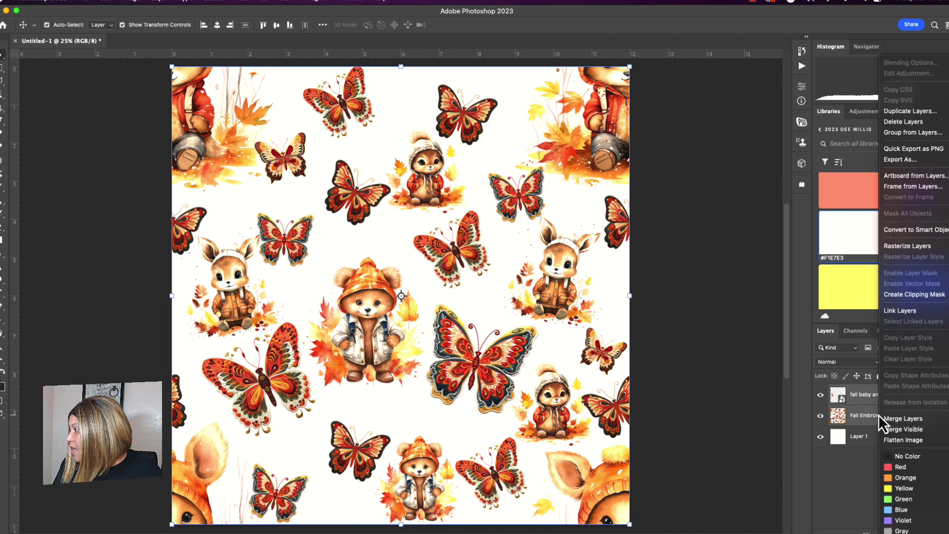
{"action": "left_click", "coordinate": [885, 419]}
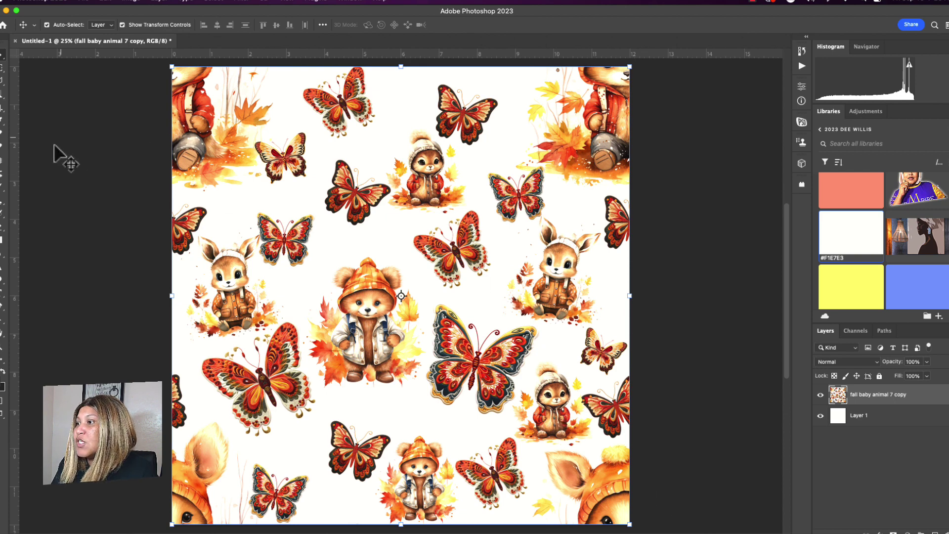
{"action": "left_click", "coordinate": [85, 2]}
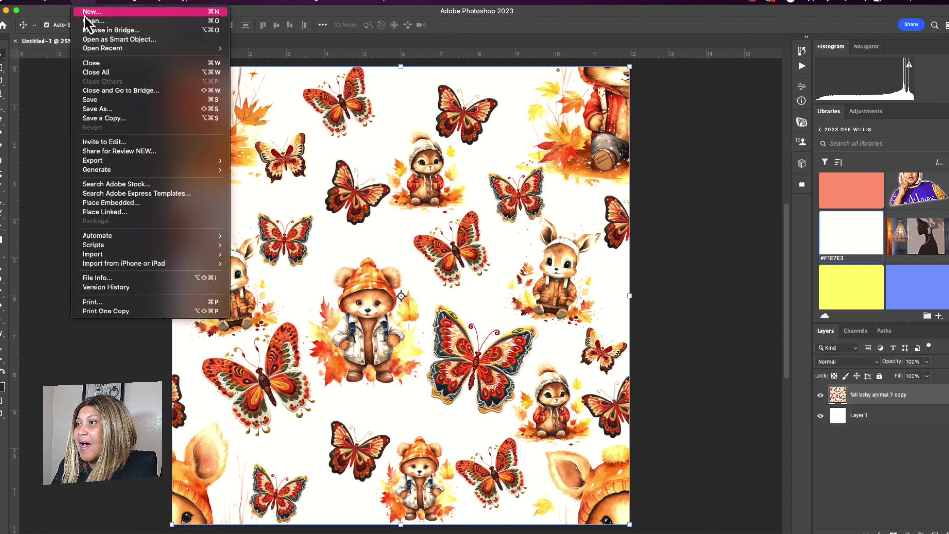
{"action": "mouse_move", "coordinate": [190, 165]}
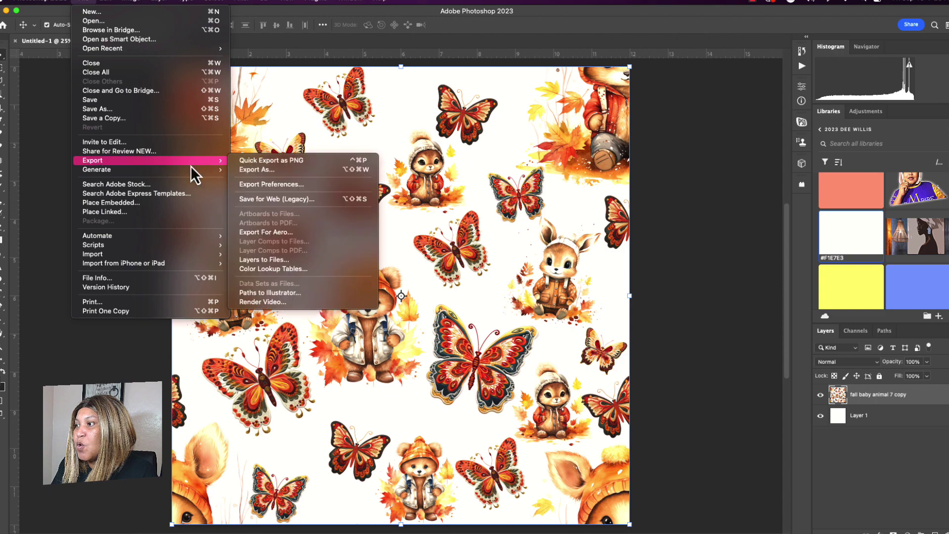
{"action": "left_click", "coordinate": [307, 170]}
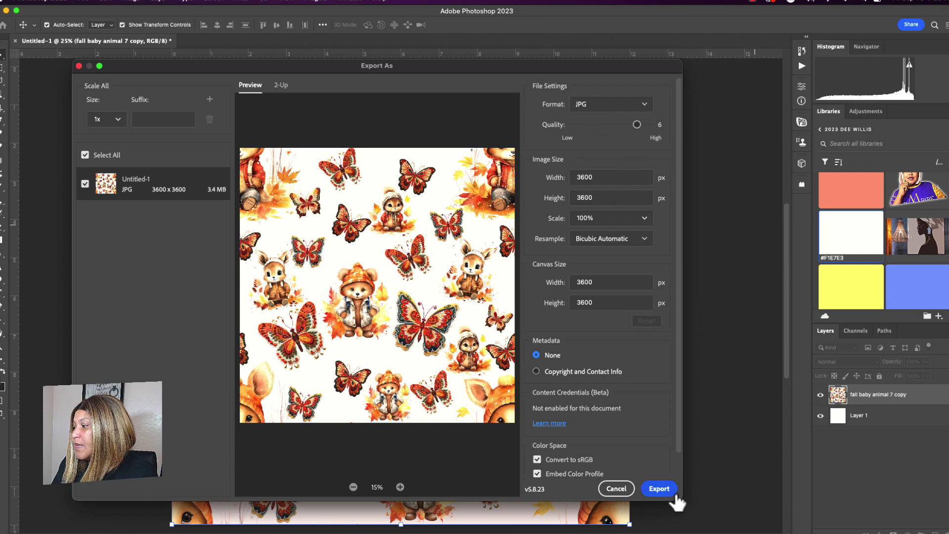
{"action": "left_click", "coordinate": [616, 488]}
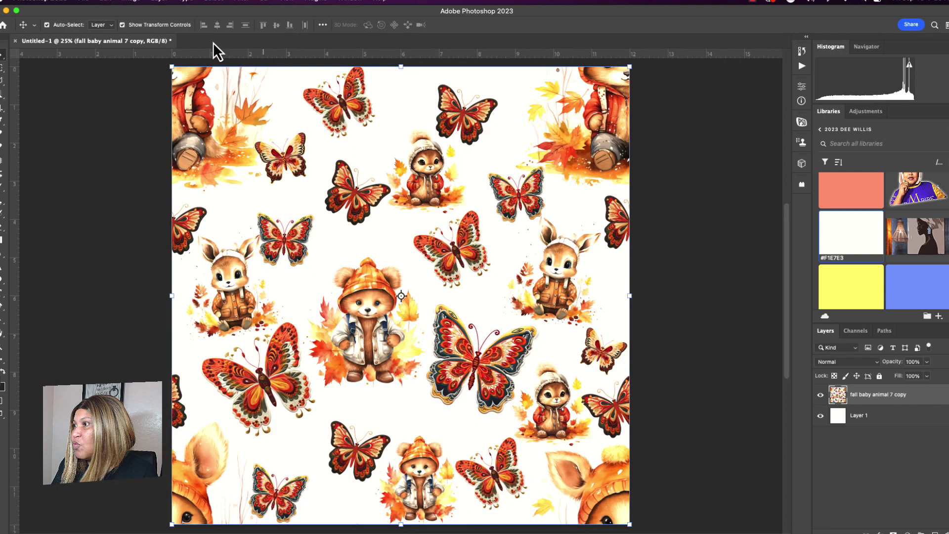
Check the document's width, height and resolution in Image Size without changing them
{"action": "left_click", "coordinate": [132, 2]}
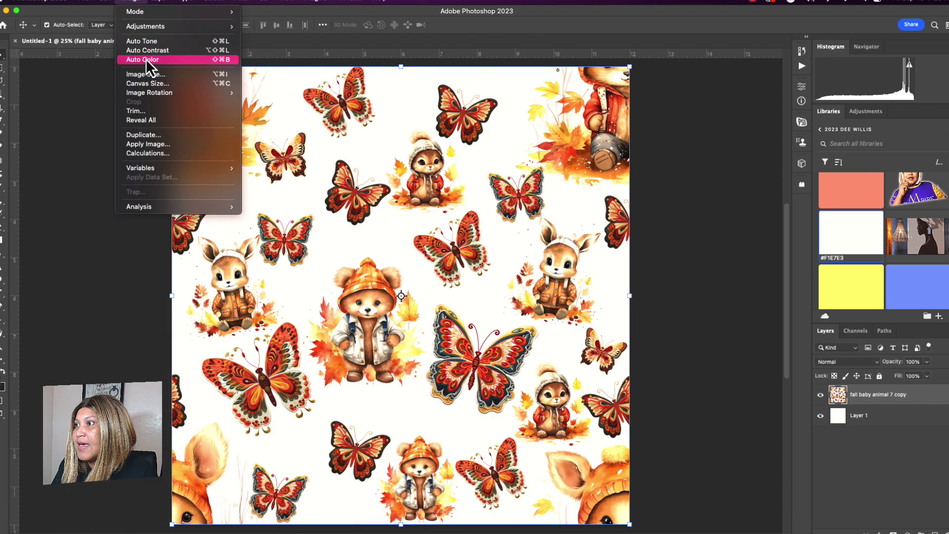
{"action": "left_click", "coordinate": [140, 75]}
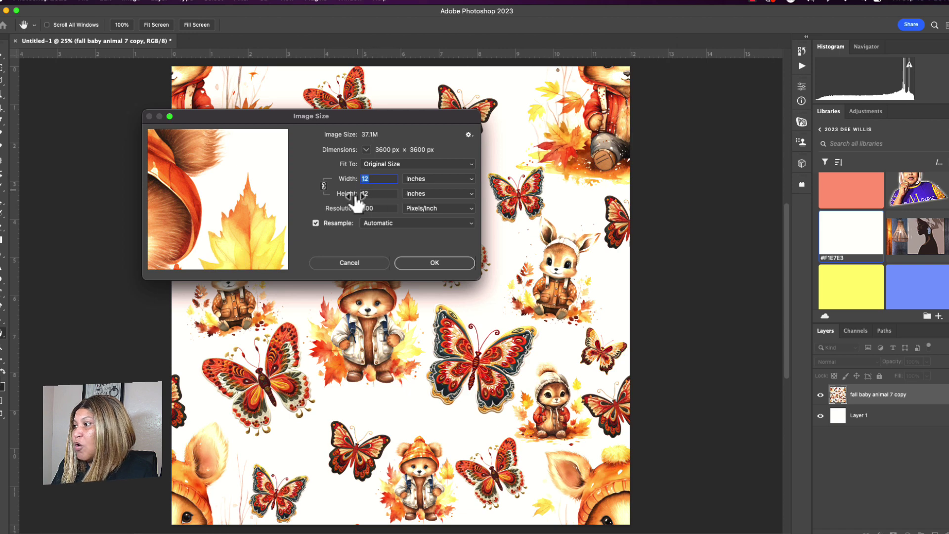
{"action": "left_click", "coordinate": [386, 266]}
Export the pattern as a 3600 x 3600 px JPG named fall-babies1 in the Pictures folder
{"action": "left_click", "coordinate": [86, 6]}
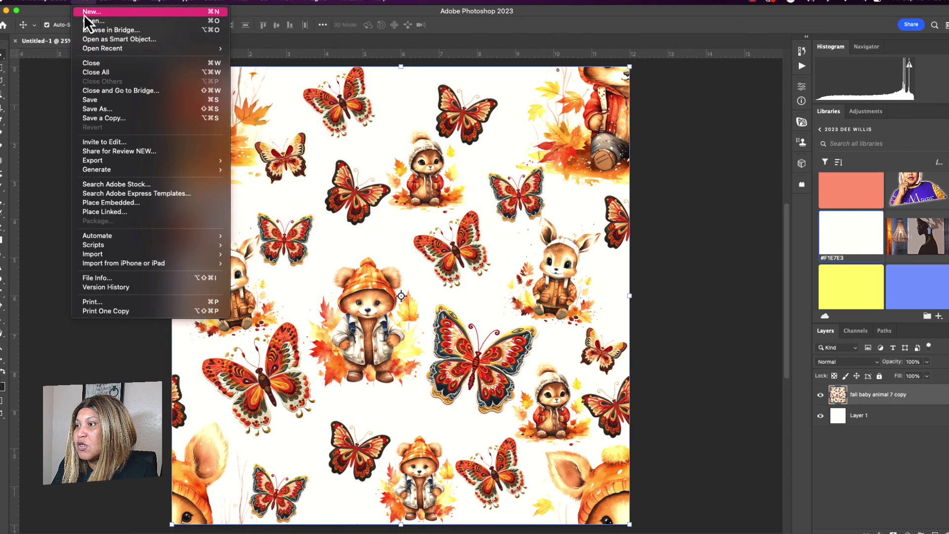
{"action": "mouse_move", "coordinate": [115, 162]}
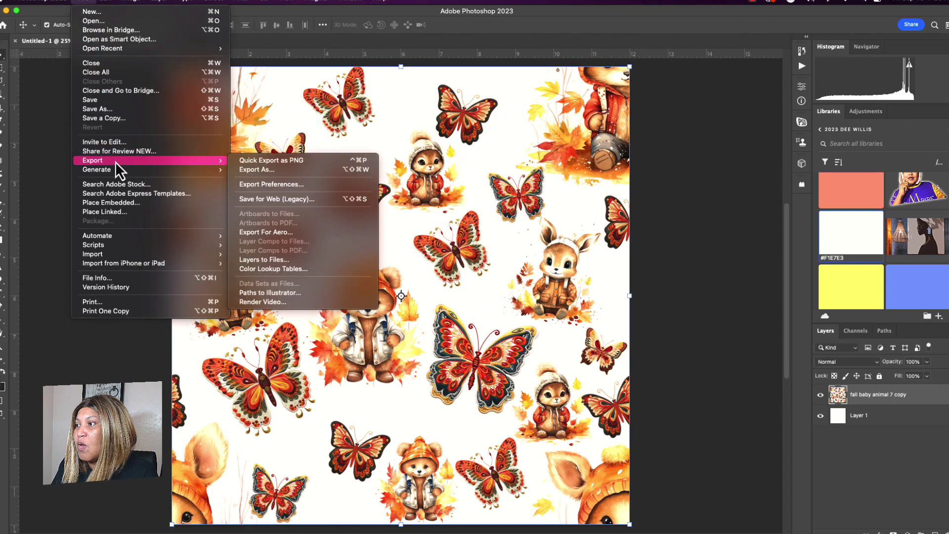
{"action": "left_click", "coordinate": [251, 170]}
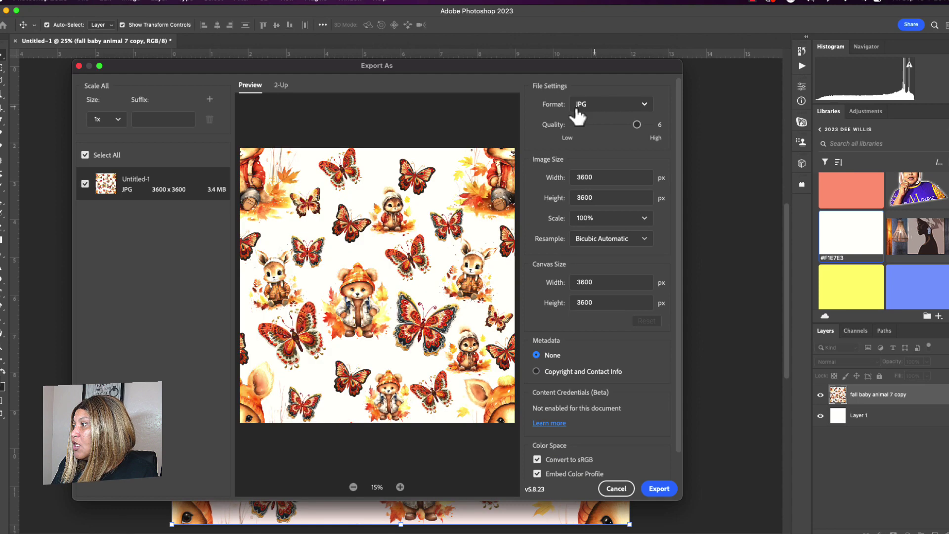
{"action": "left_click", "coordinate": [663, 489]}
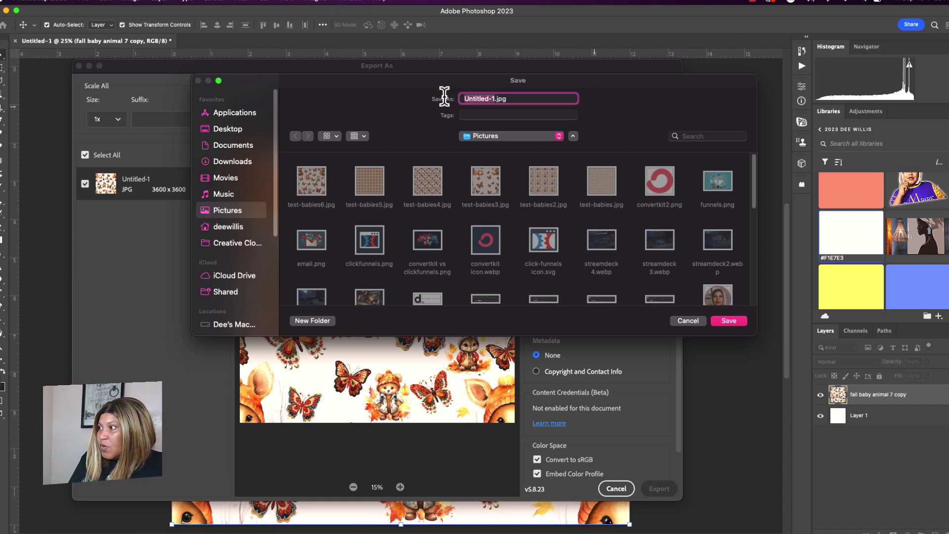
{"action": "type", "text": "fall-babi"}
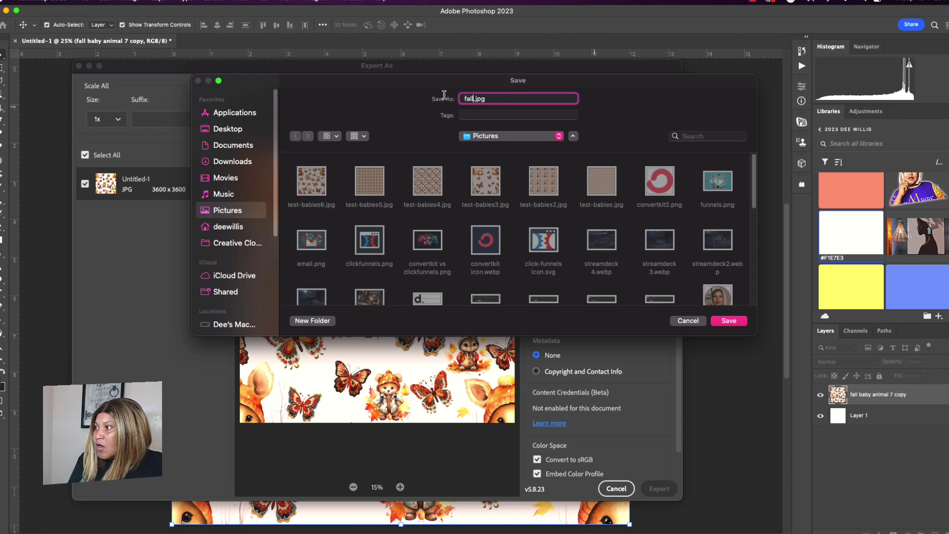
{"action": "type", "text": "es1"}
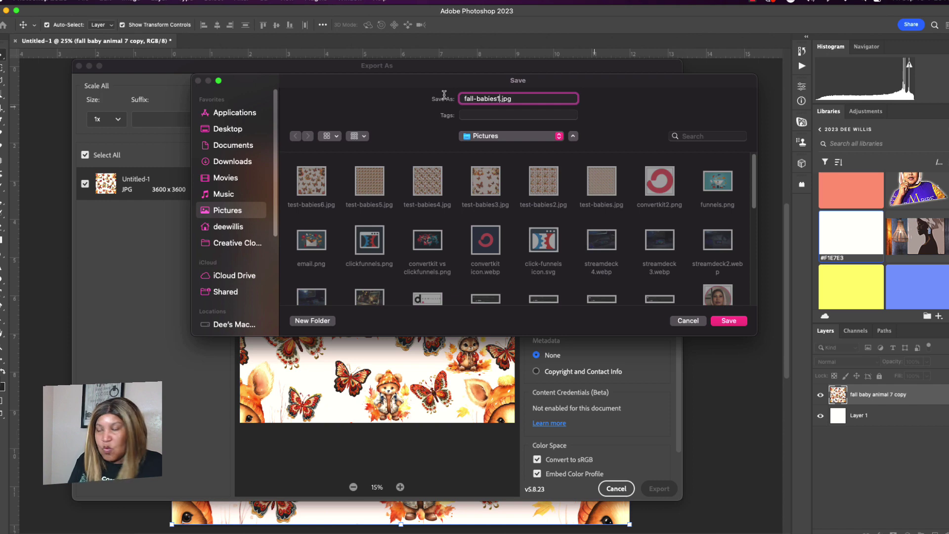
{"action": "key", "text": "Return"}
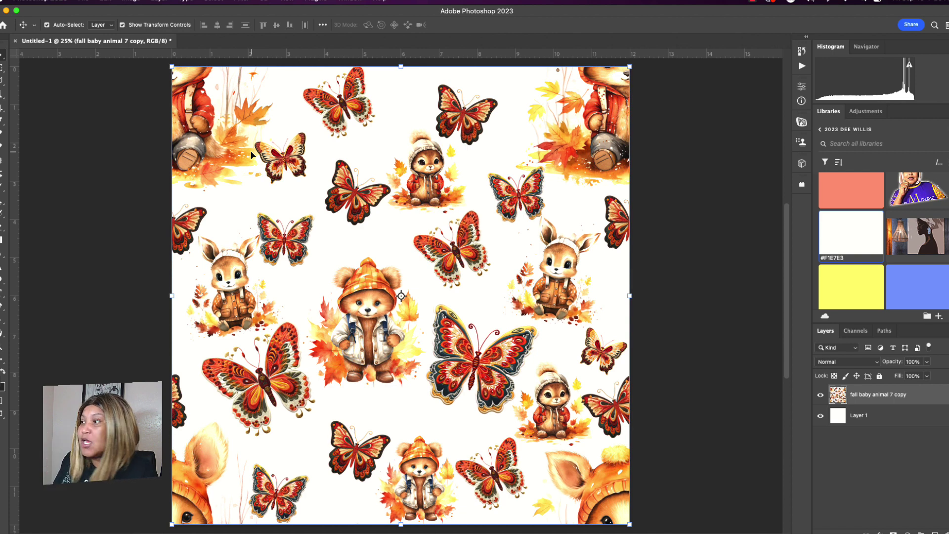
Switch to Chrome and open the Seamless Pattern Checker at patternchecker.com
{"action": "mouse_move", "coordinate": [218, 529]}
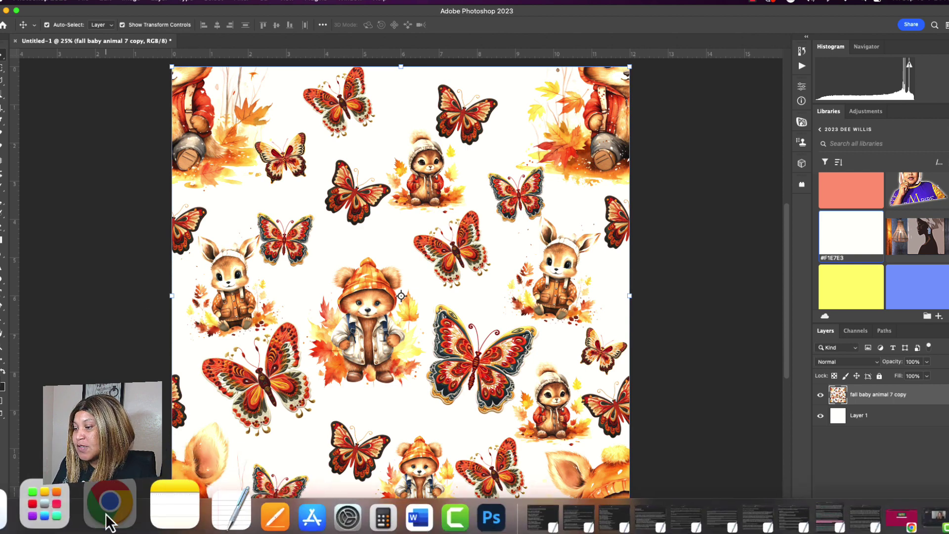
{"action": "left_click", "coordinate": [108, 522]}
{"action": "left_click", "coordinate": [158, 66]}
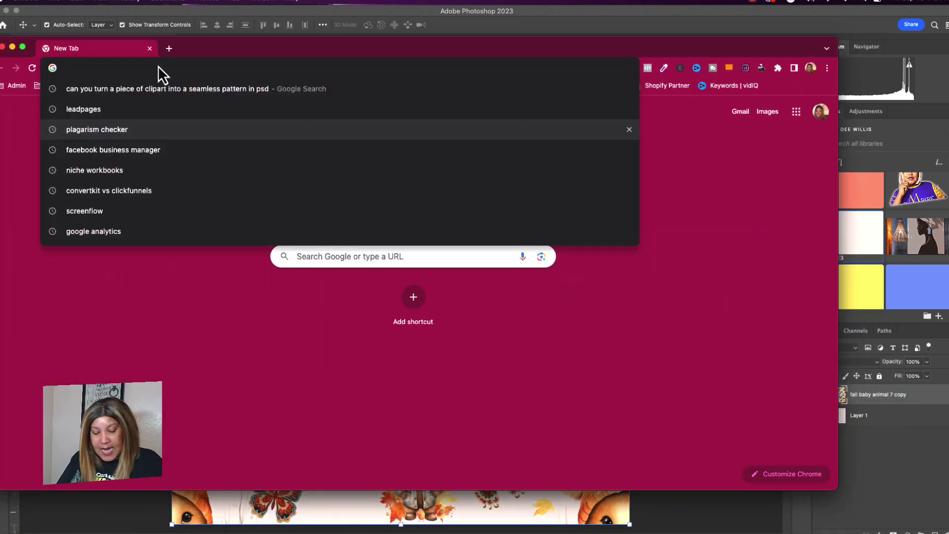
{"action": "type", "text": "seaml"}
{"action": "key", "text": "Return"}
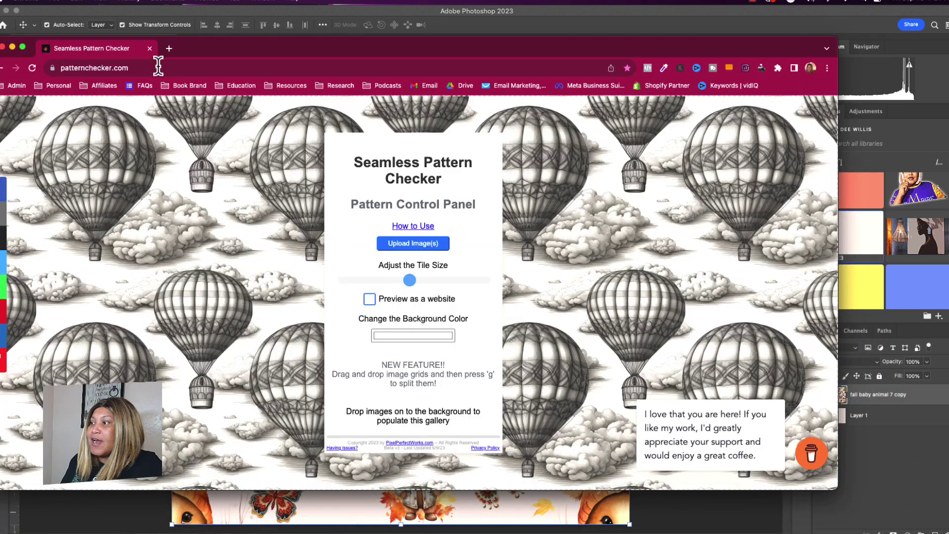
Upload fall-babies1.jpg to the pattern checker and preview the repeat at larger and smaller tile sizes
{"action": "left_click", "coordinate": [527, 298]}
{"action": "left_click", "coordinate": [192, 141]}
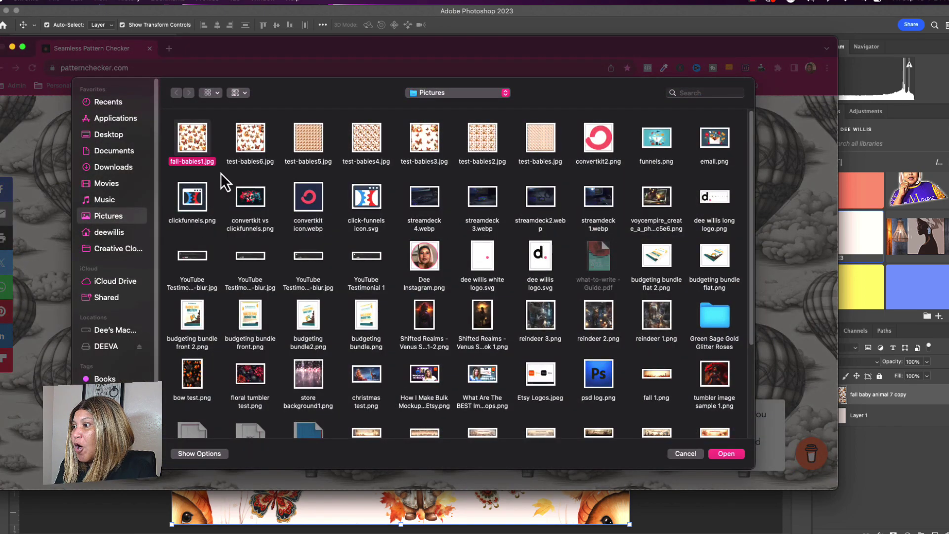
{"action": "left_click", "coordinate": [729, 455]}
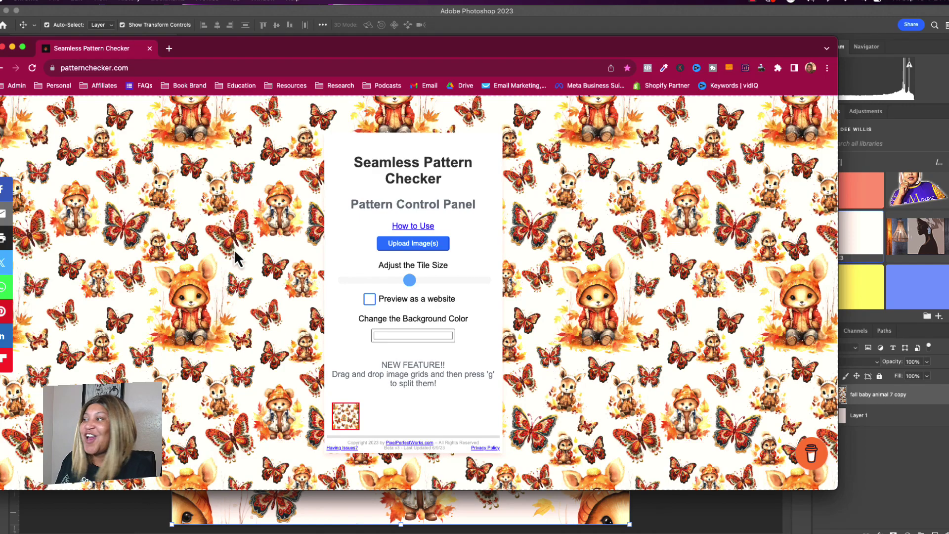
{"action": "left_click_drag", "start_coordinate": [409, 279], "coordinate": [502, 303]}
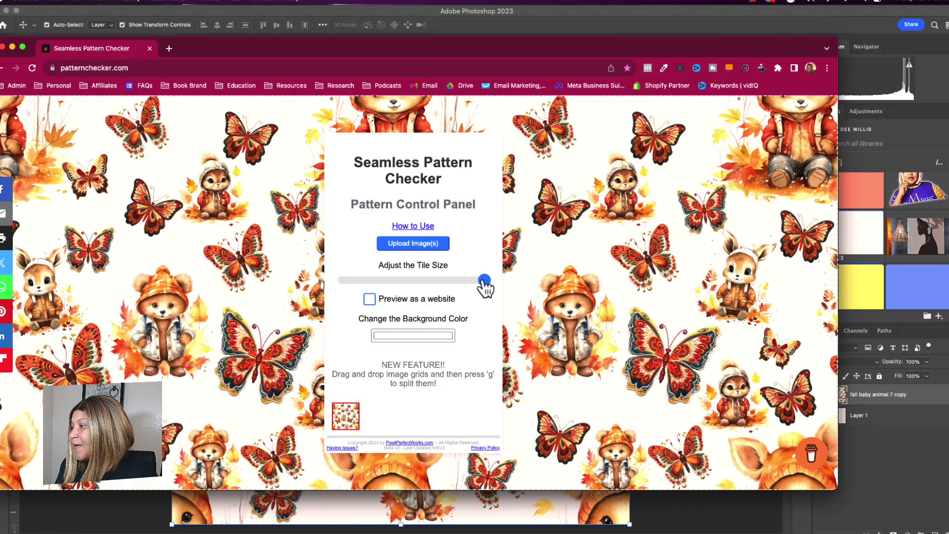
{"action": "left_click_drag", "start_coordinate": [485, 288], "coordinate": [396, 282]}
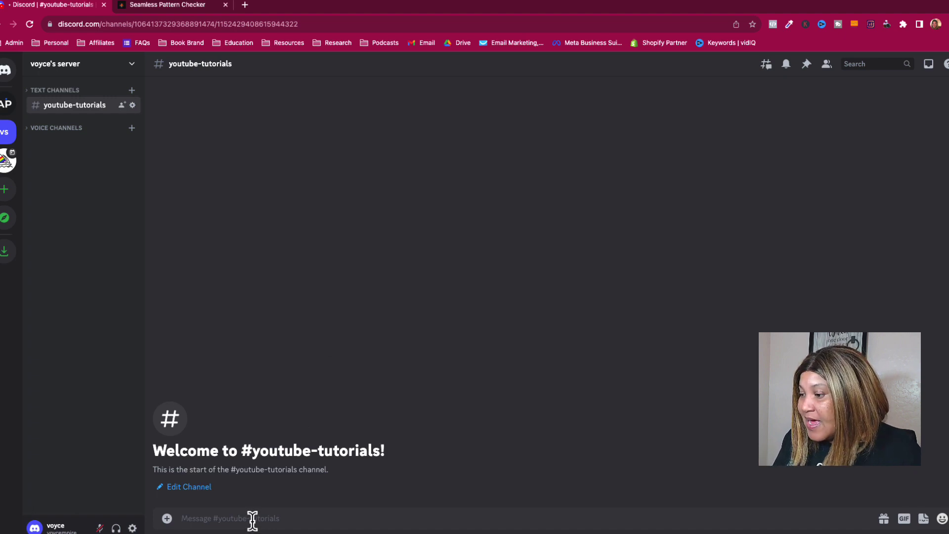
Start a Midjourney /imagine prompt in the youtube-tutorials channel with the text "fall watercolor animals with butterflies,"
{"action": "type", "text": "/imagine"}
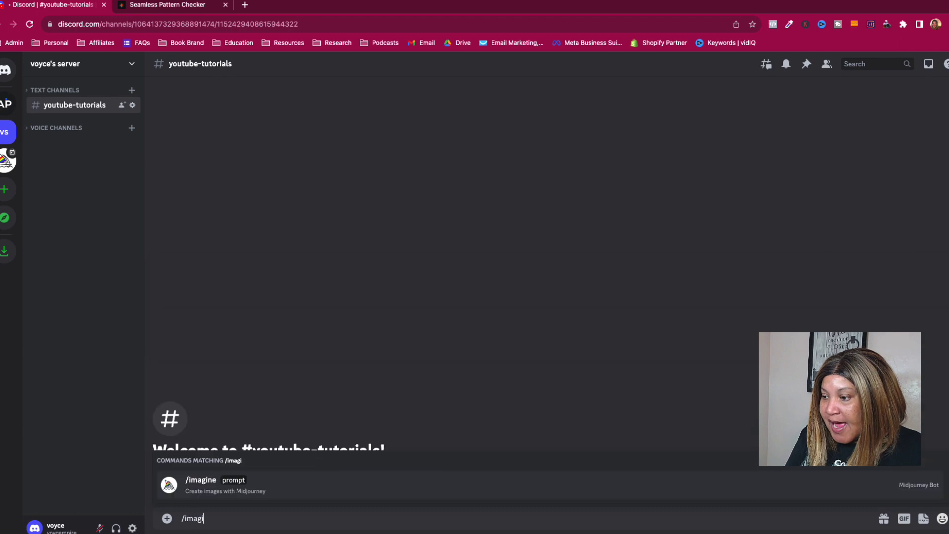
{"action": "key", "text": "Tab"}
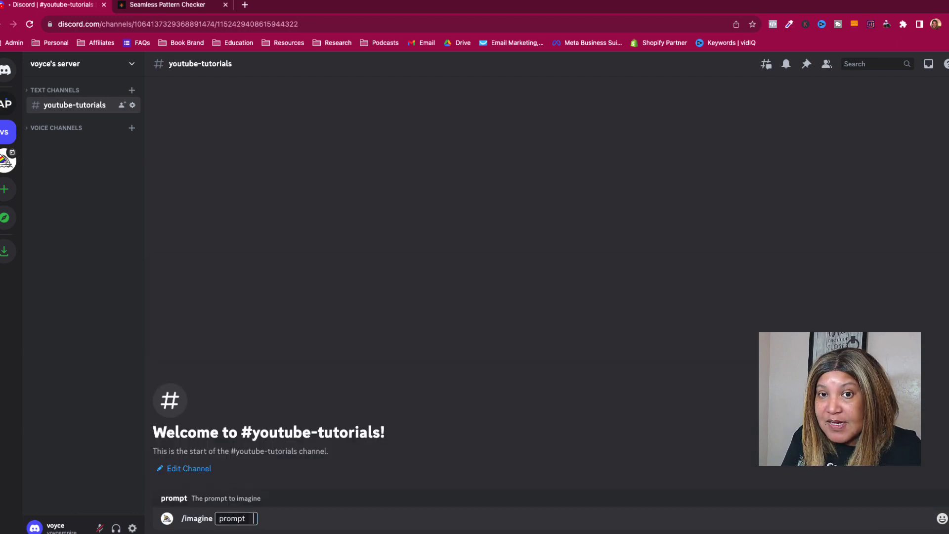
{"action": "type", "text": "fall water"}
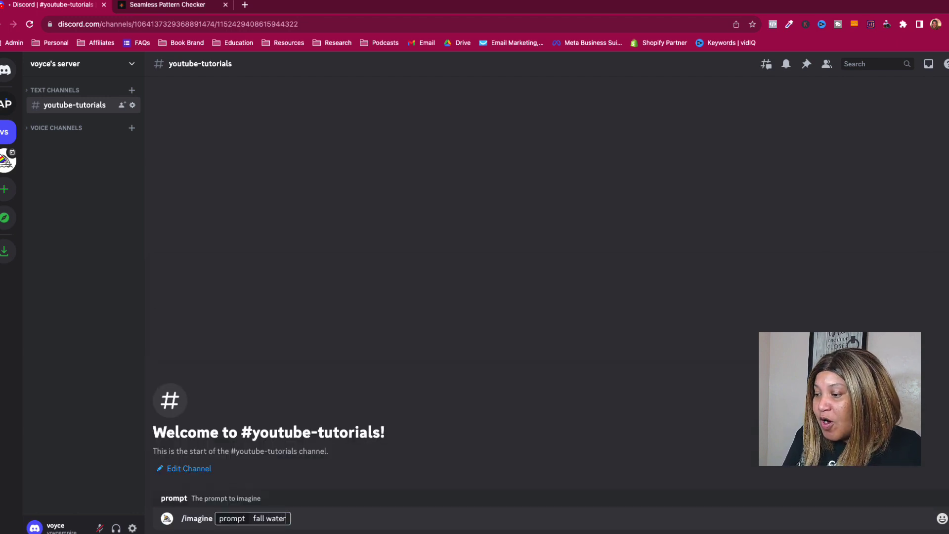
{"action": "type", "text": "color animals"}
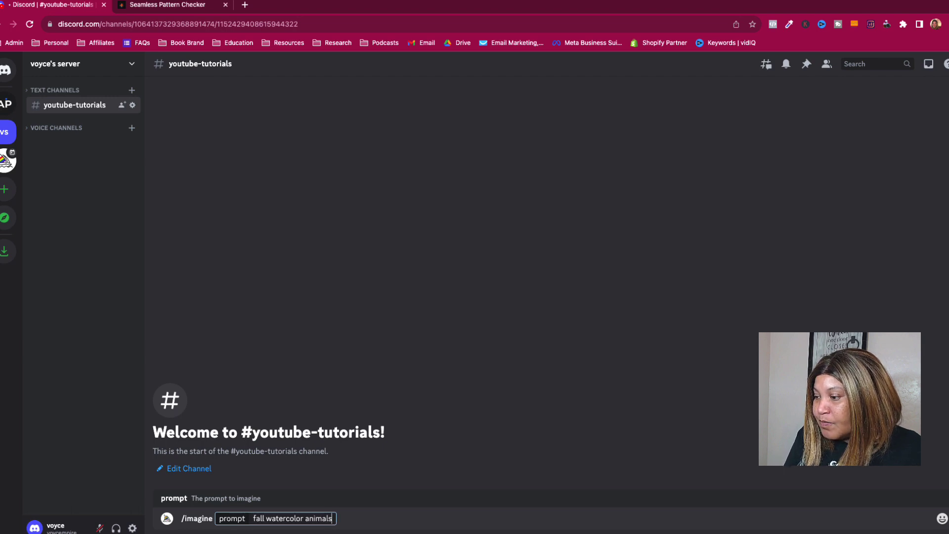
{"action": "type", "text": " with butte"}
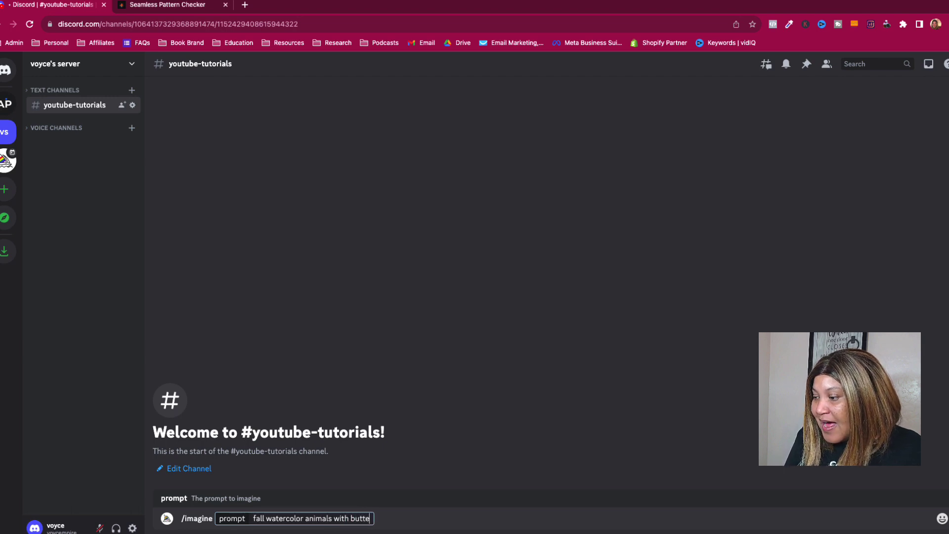
{"action": "type", "text": "rflies"}
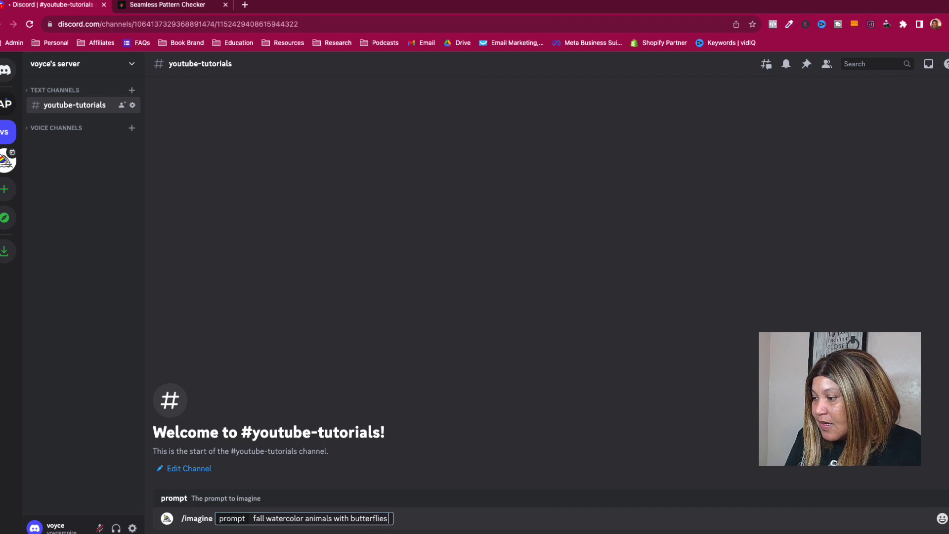
{"action": "key", "text": "BackSpace"}
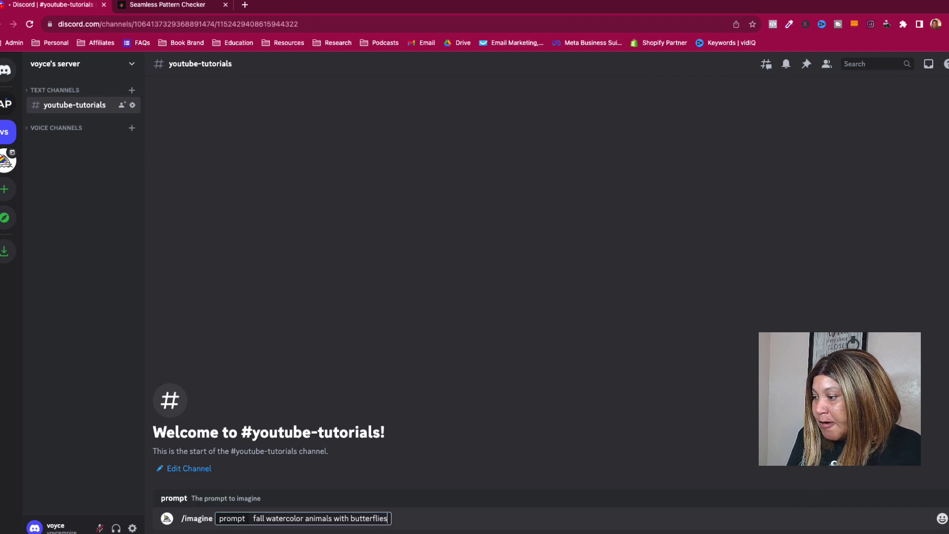
{"action": "type", "text": ", "}
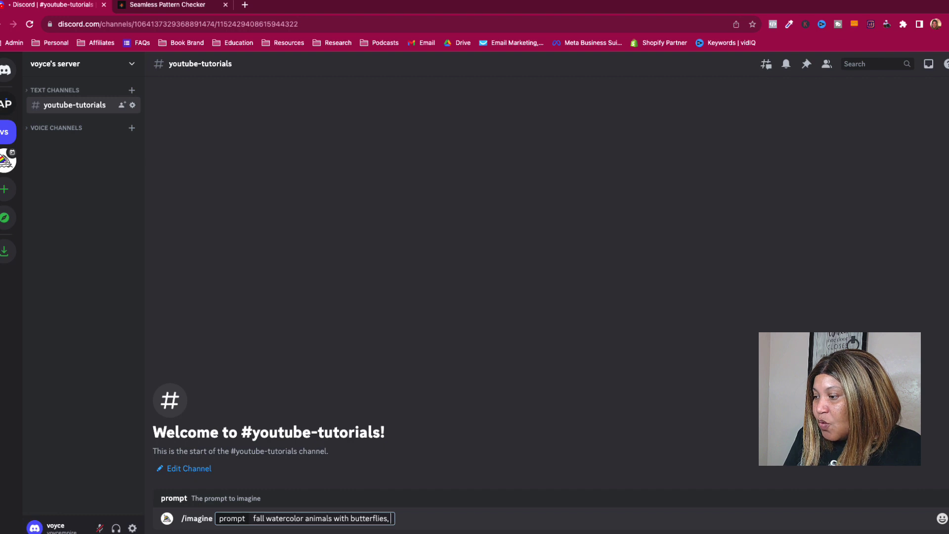
{"action": "type", "text": "clipart"}
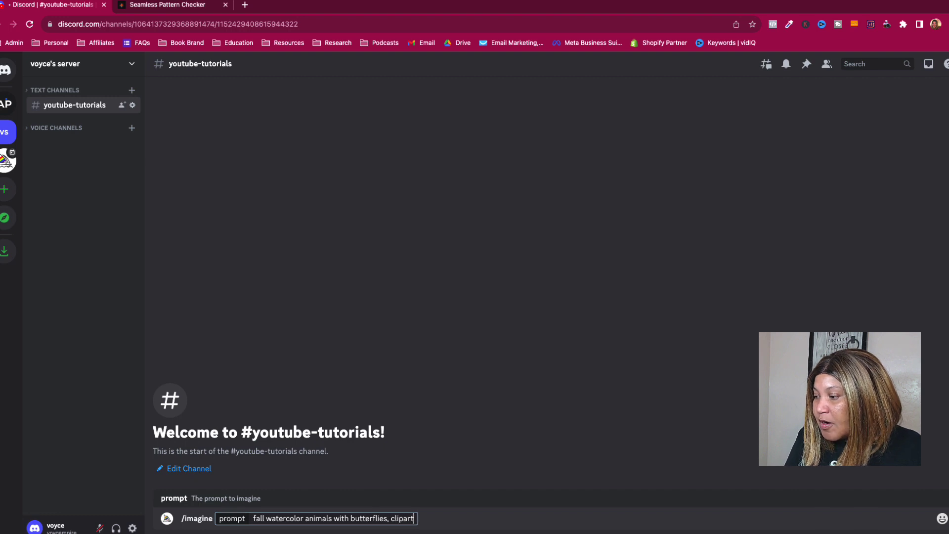
{"action": "key", "text": "BackSpace"}
{"action": "key", "text": "BackSpace"}
{"action": "key", "text": "BackSpace"}
{"action": "key", "text": "BackSpace"}
{"action": "key", "text": "BackSpace"}
{"action": "key", "text": "BackSpace"}
{"action": "key", "text": "BackSpace"}
{"action": "key", "text": "BackSpace"}
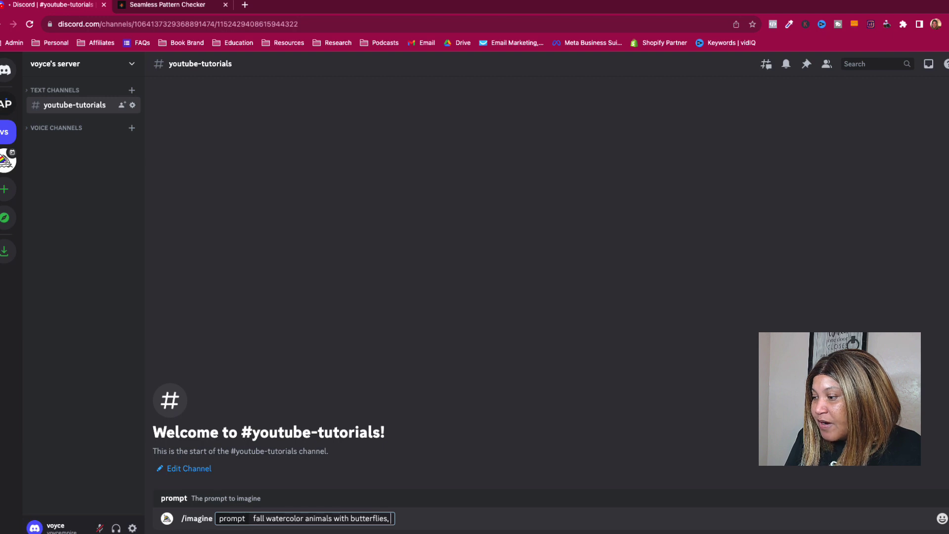
{"action": "type", "text": "white"}
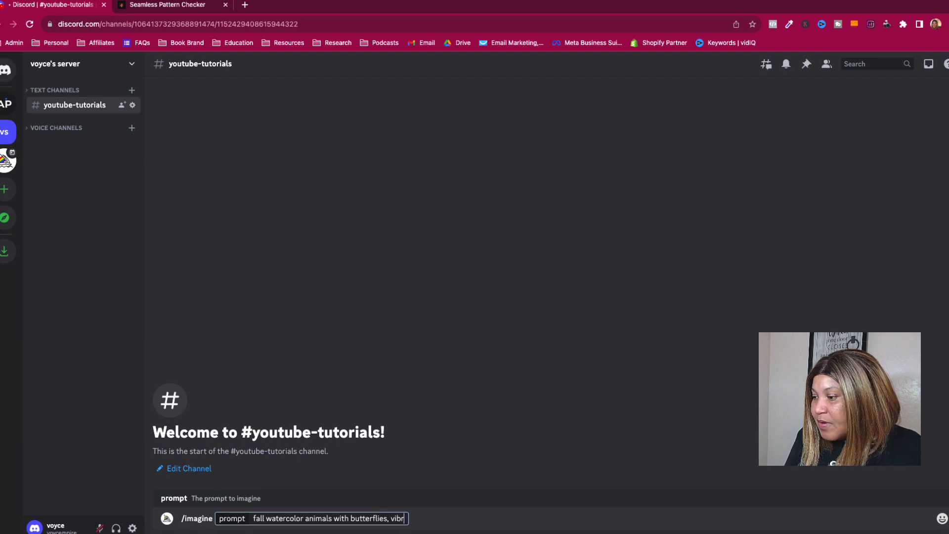
{"action": "key", "text": "BackSpace"}
{"action": "key", "text": "BackSpace"}
{"action": "key", "text": "BackSpace"}
{"action": "key", "text": "BackSpace"}
{"action": "key", "text": "BackSpace"}
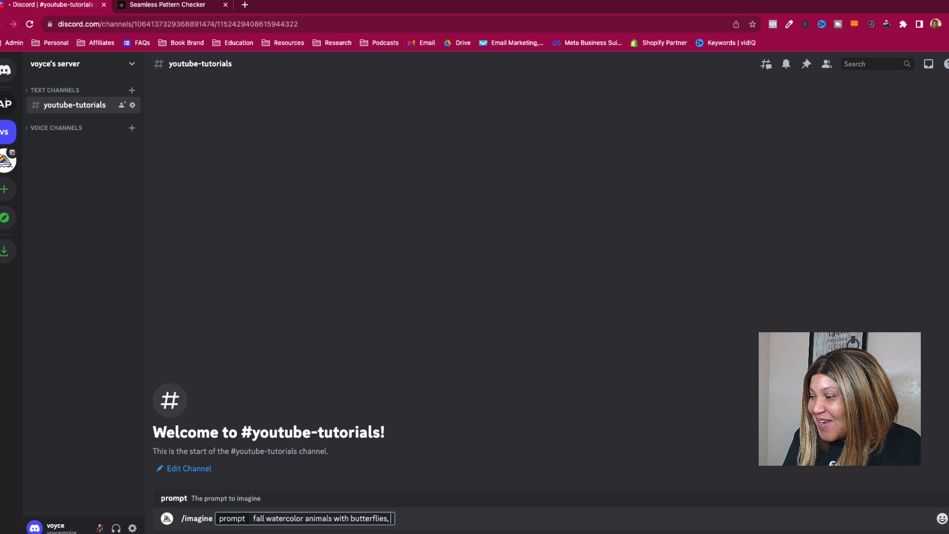
Complete the prompt with "sun shining, --v 5.2 --tile" and submit it to generate the images
{"action": "type", "text": "sun shin"}
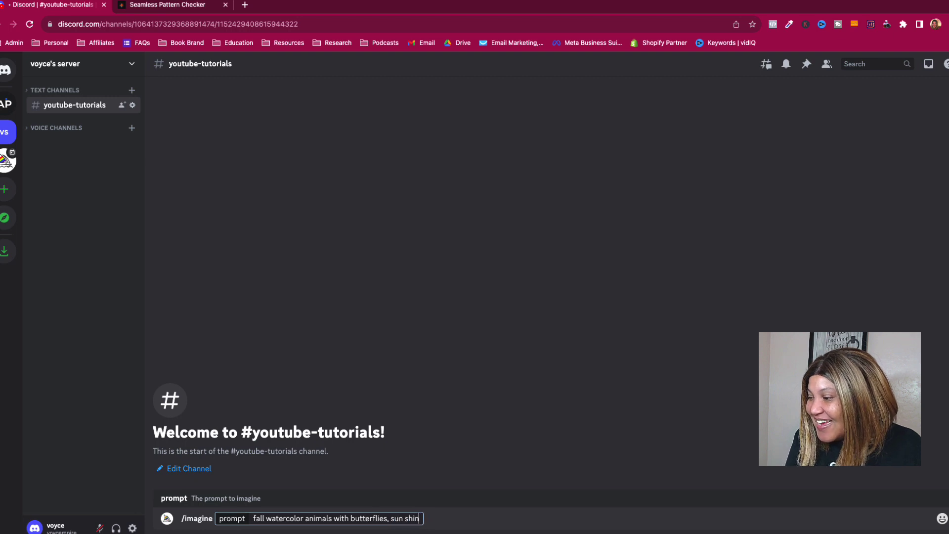
{"action": "type", "text": "ing,"}
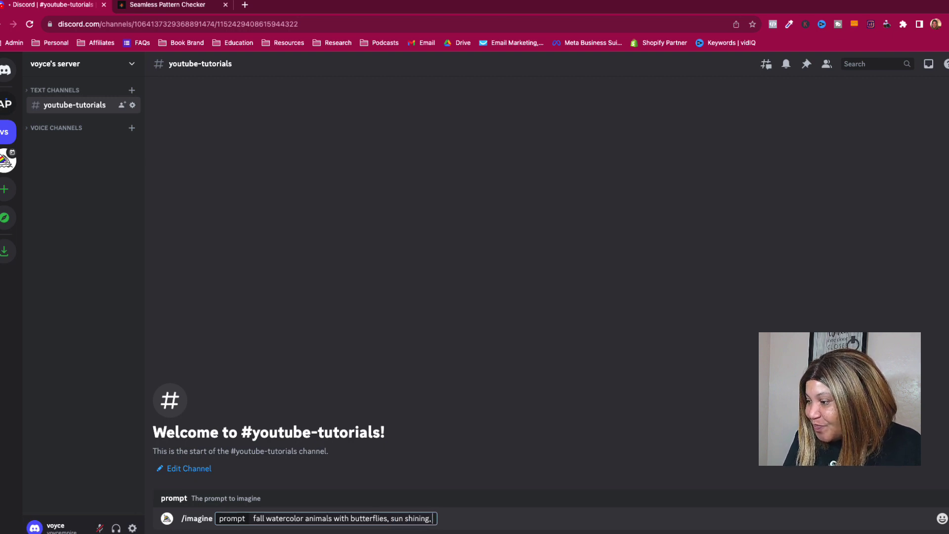
{"action": "type", "text": " --v"}
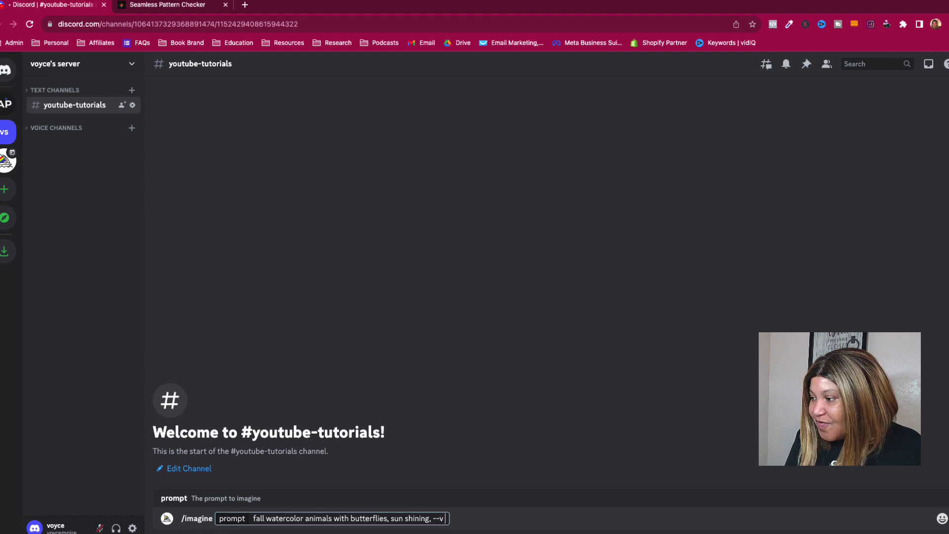
{"action": "type", "text": " 5.2 --"}
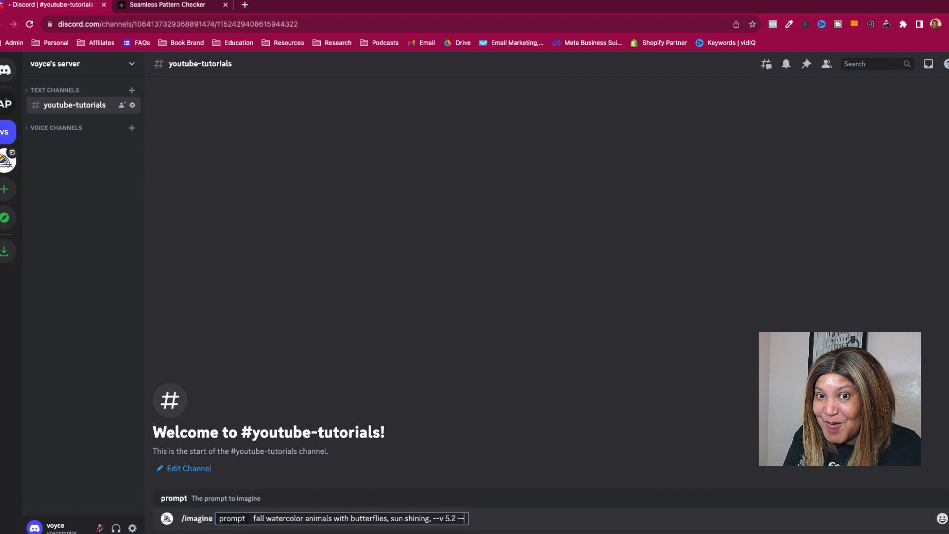
{"action": "type", "text": "tile"}
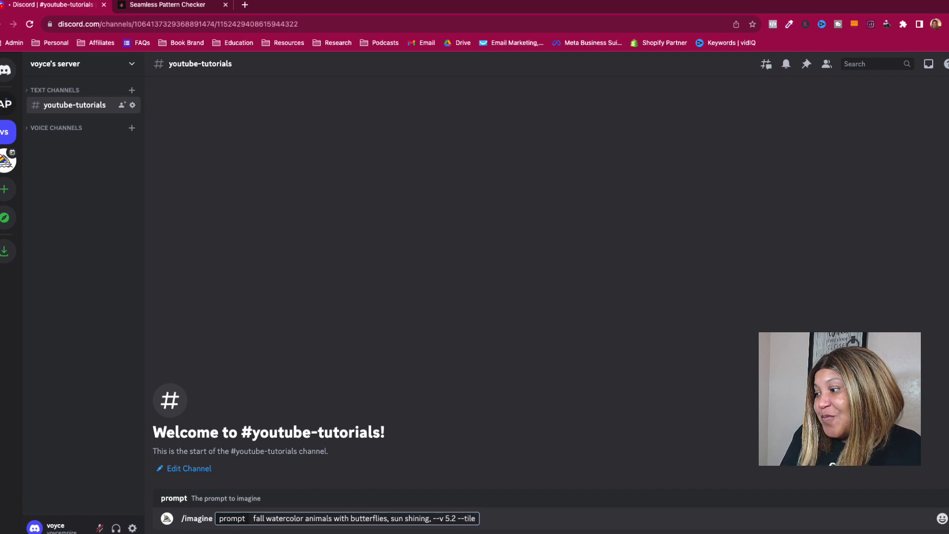
{"action": "key", "text": "Return"}
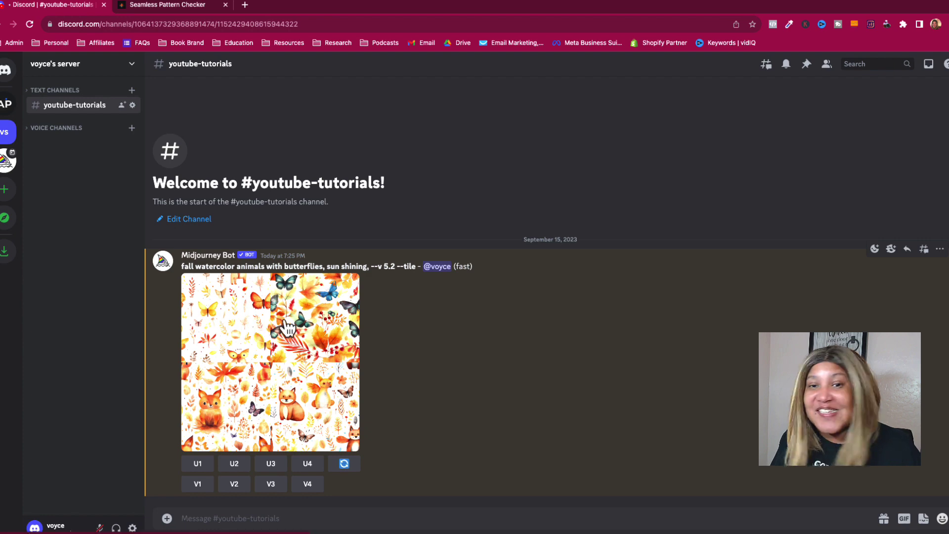
Preview the generated image grid enlarged, and upscale images 2 and 3
{"action": "left_click", "coordinate": [271, 354]}
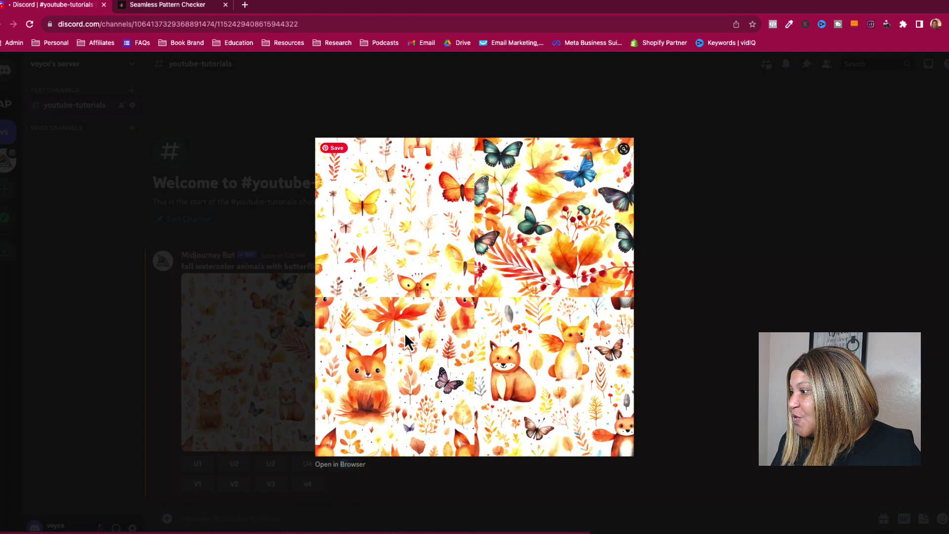
{"action": "left_click", "coordinate": [713, 286]}
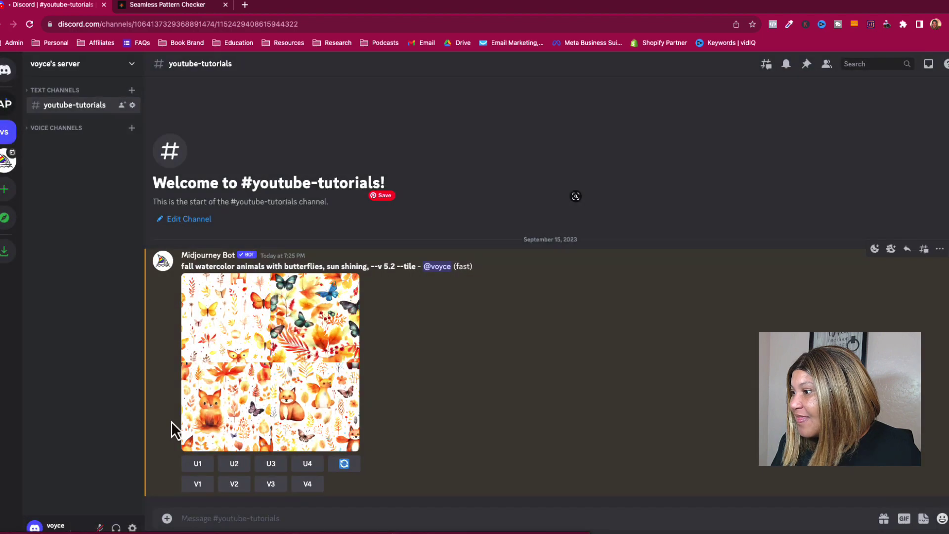
{"action": "left_click", "coordinate": [235, 465]}
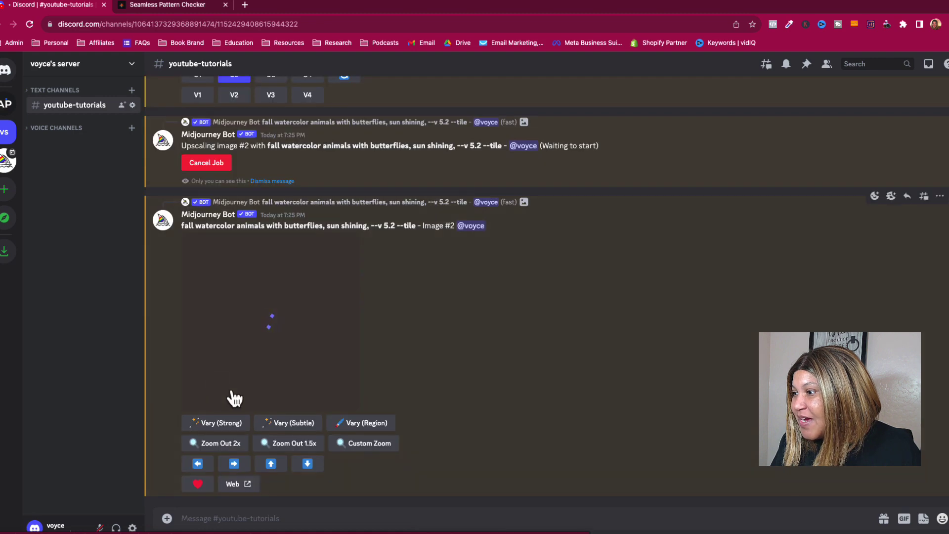
{"action": "scroll", "coordinate": [380, 333], "scroll_direction": "up", "scroll_amount": 5}
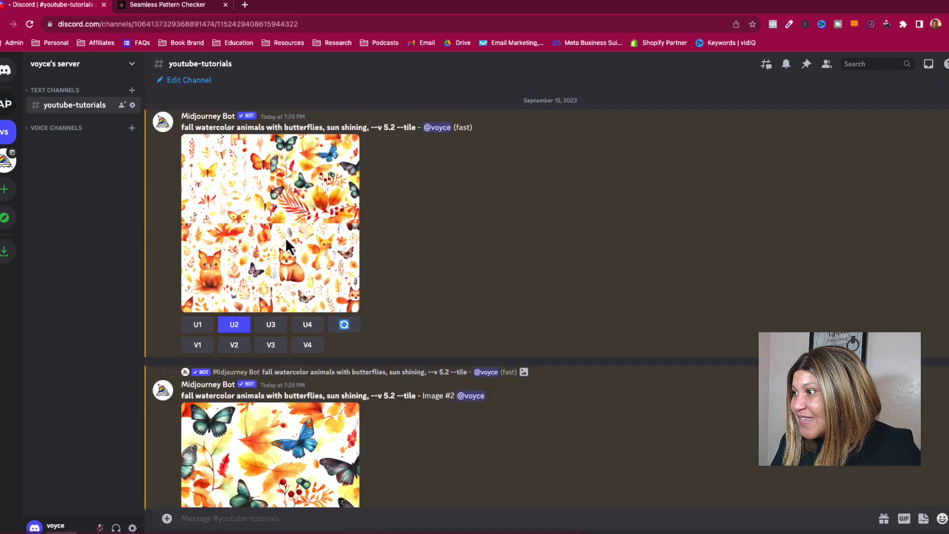
{"action": "left_click", "coordinate": [270, 325]}
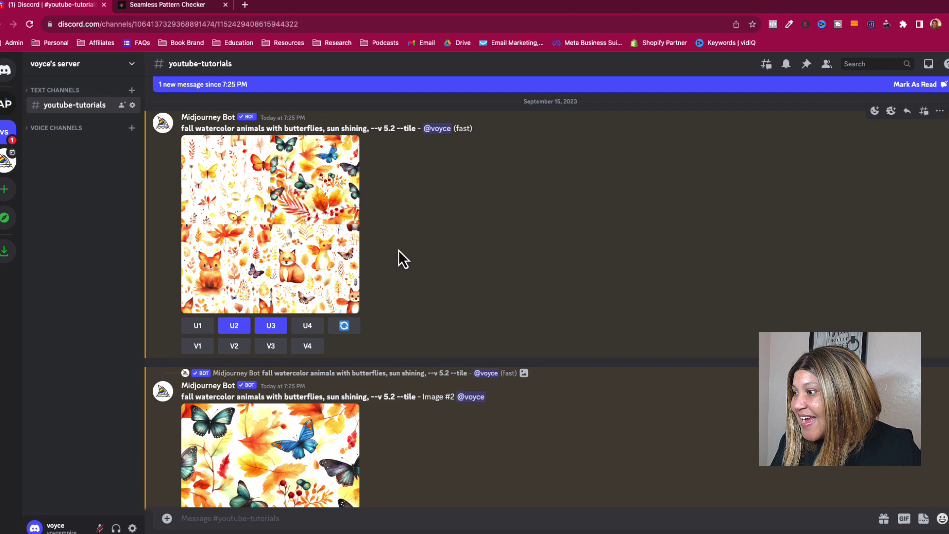
Open the upscaled butterfly pattern, image #2, full size in the browser and save it as test1 in the Pictures folder
{"action": "scroll", "coordinate": [399, 250], "scroll_direction": "down", "scroll_amount": 2}
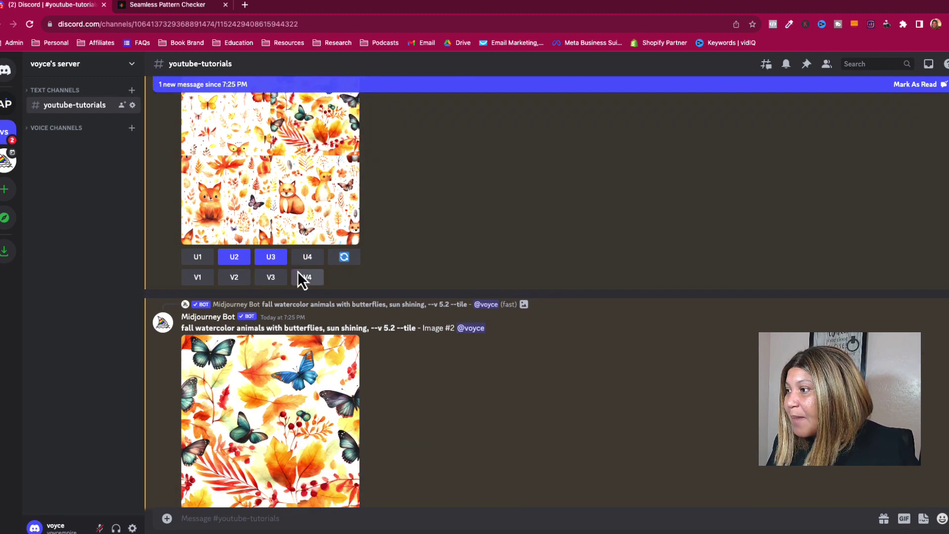
{"action": "scroll", "coordinate": [301, 279], "scroll_direction": "down", "scroll_amount": 2}
{"action": "scroll", "coordinate": [265, 286], "scroll_direction": "down", "scroll_amount": 2}
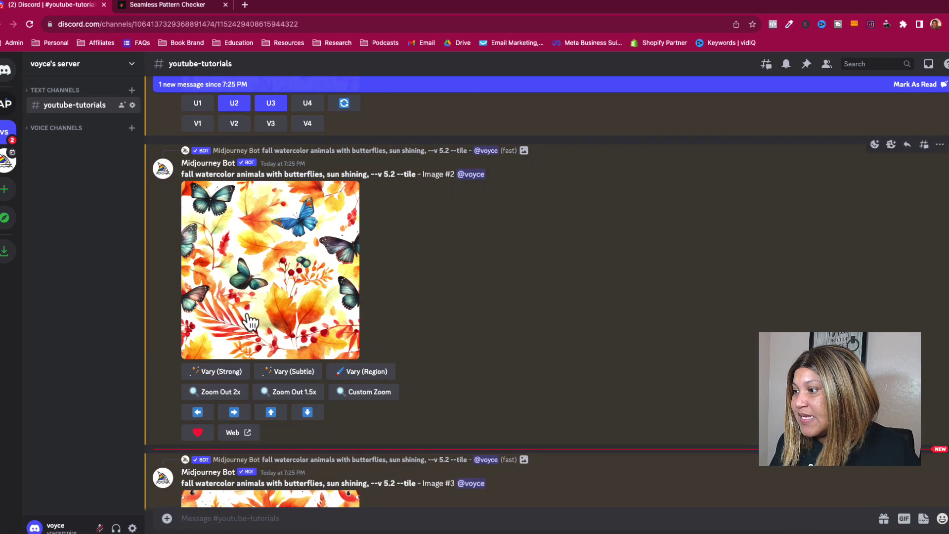
{"action": "left_click", "coordinate": [250, 320]}
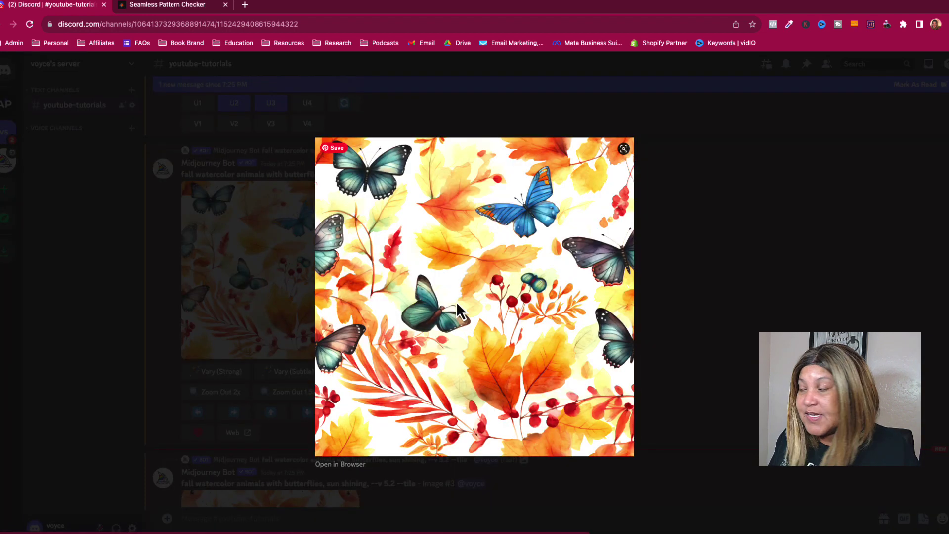
{"action": "left_click", "coordinate": [349, 466]}
{"action": "right_click", "coordinate": [403, 232]}
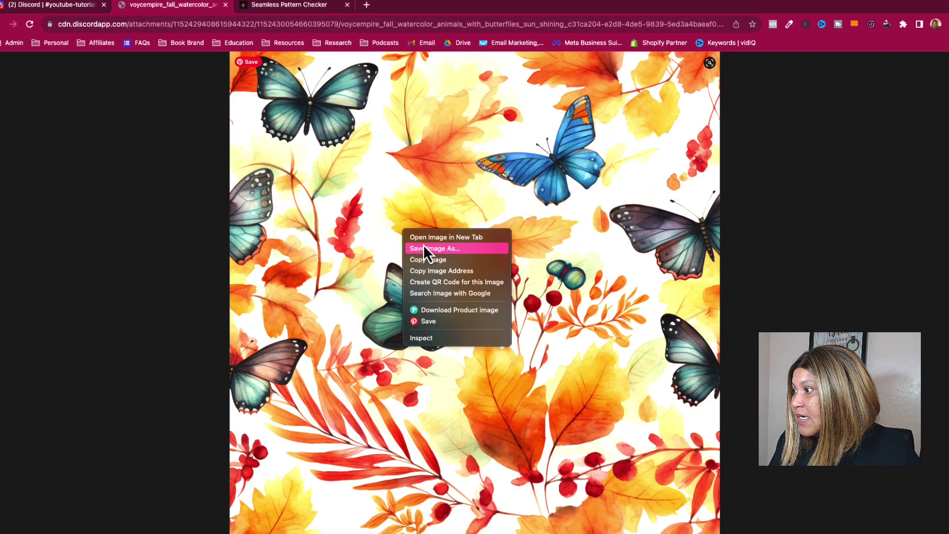
{"action": "left_click", "coordinate": [423, 248]}
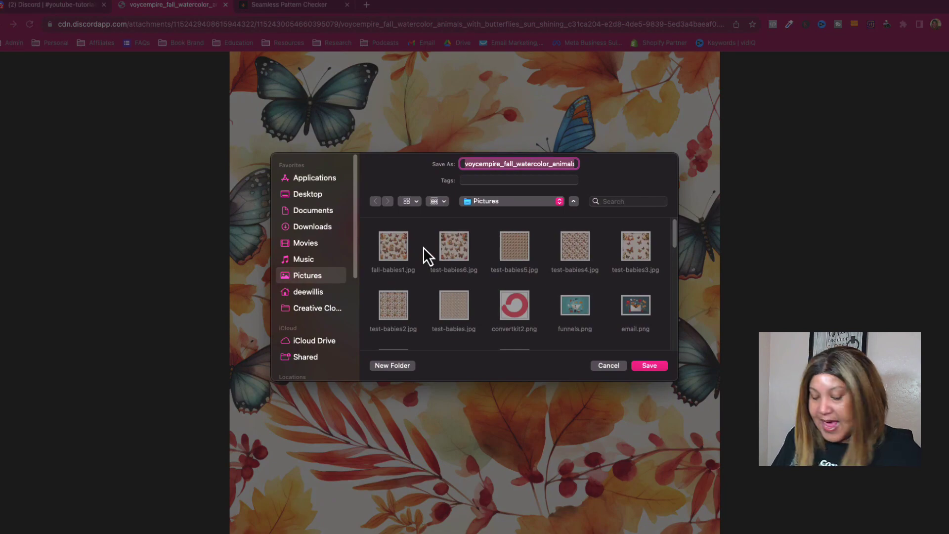
{"action": "type", "text": "fall"}
{"action": "key", "text": "Return"}
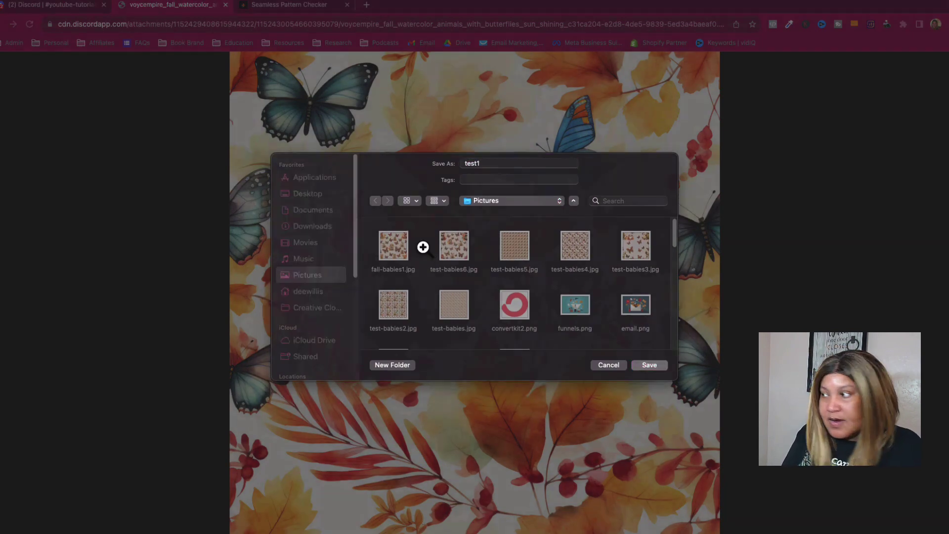
Open the upscaled fox pattern, image #3, full size in the browser, save it as test2 in Pictures, and close the image page
{"action": "left_click", "coordinate": [78, 7]}
{"action": "left_click", "coordinate": [655, 287]}
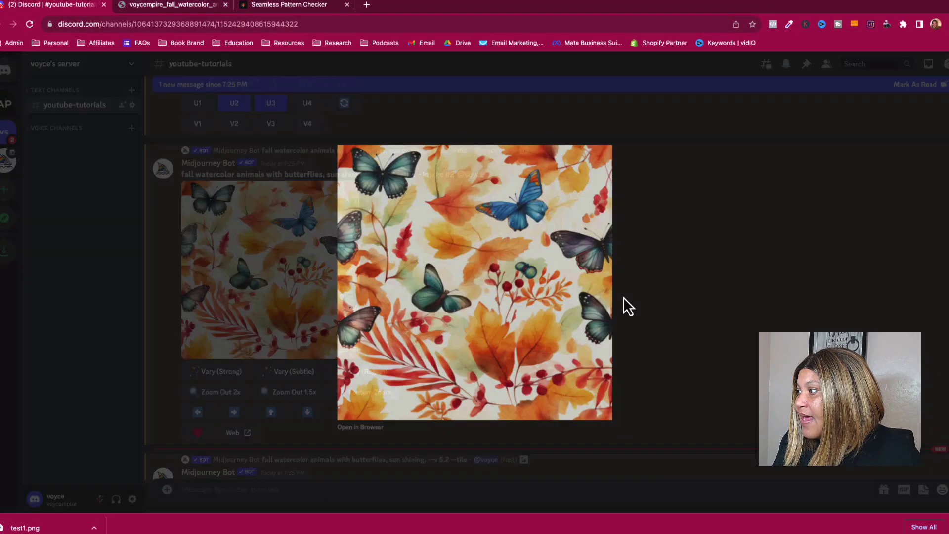
{"action": "left_click", "coordinate": [250, 272]}
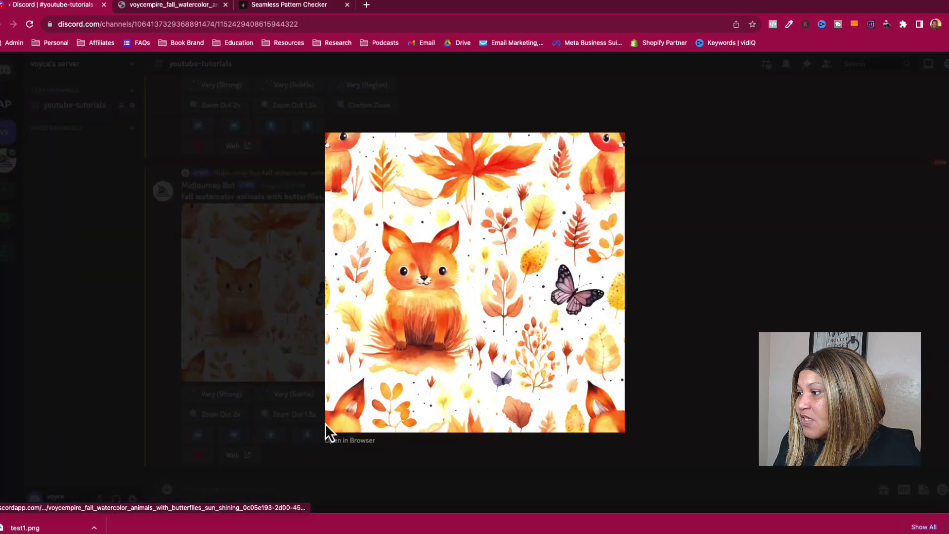
{"action": "left_click", "coordinate": [349, 439]}
{"action": "right_click", "coordinate": [429, 196]}
{"action": "left_click", "coordinate": [445, 217]}
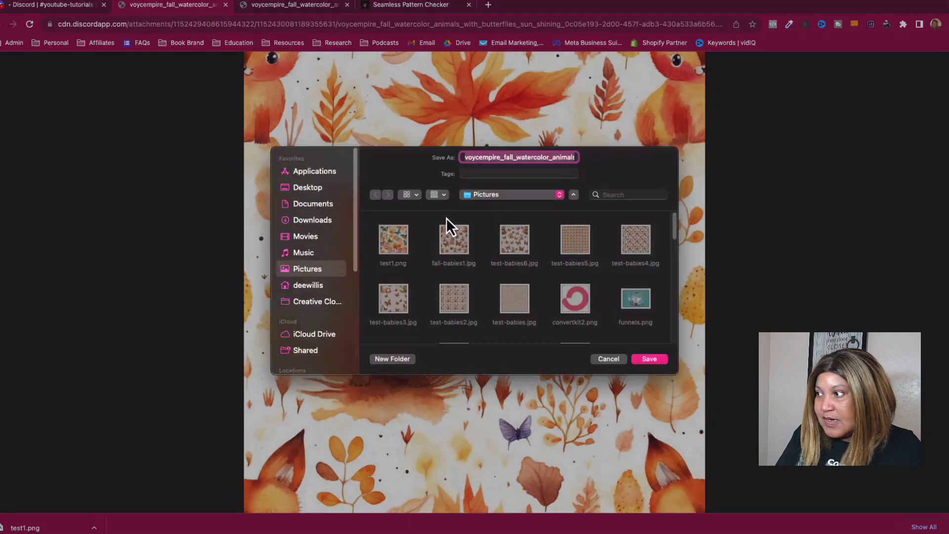
{"action": "type", "text": "test"}
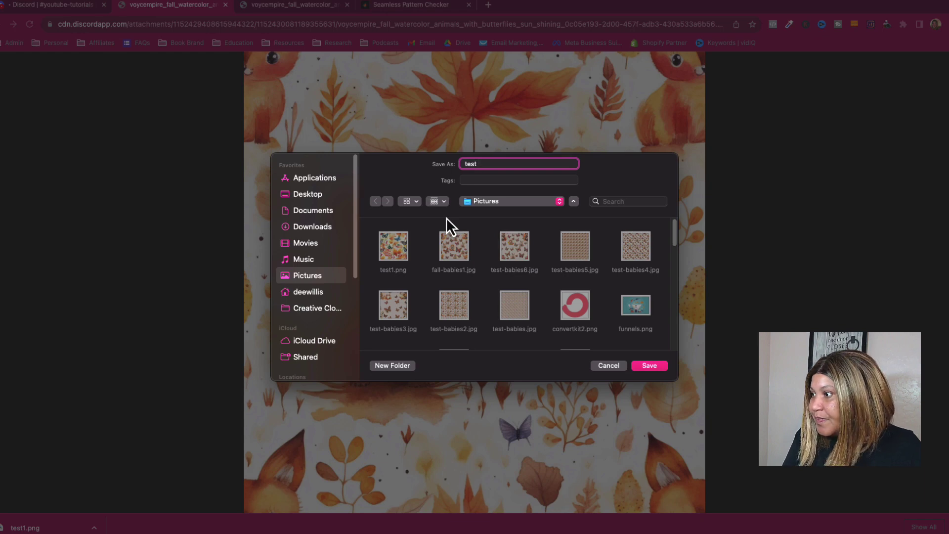
{"action": "type", "text": "2"}
{"action": "key", "text": "Return"}
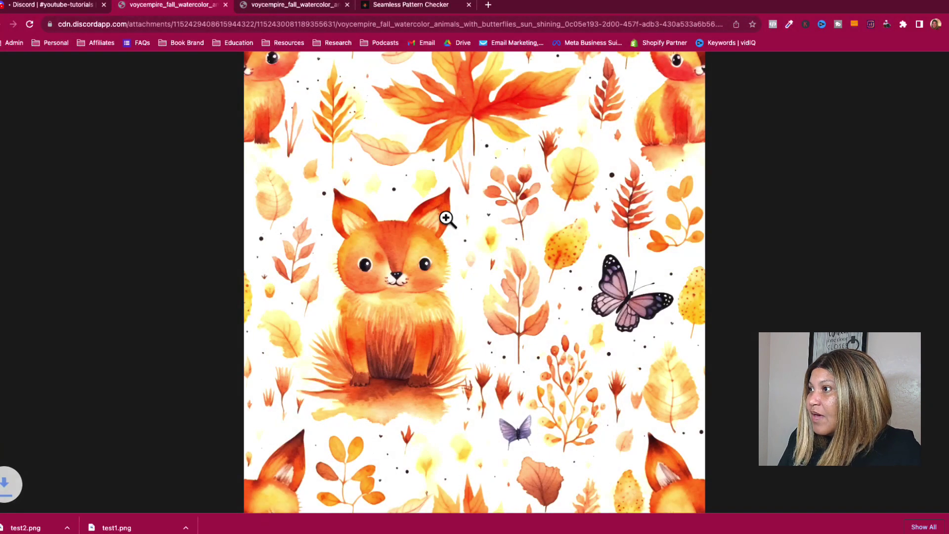
{"action": "left_click", "coordinate": [226, 8]}
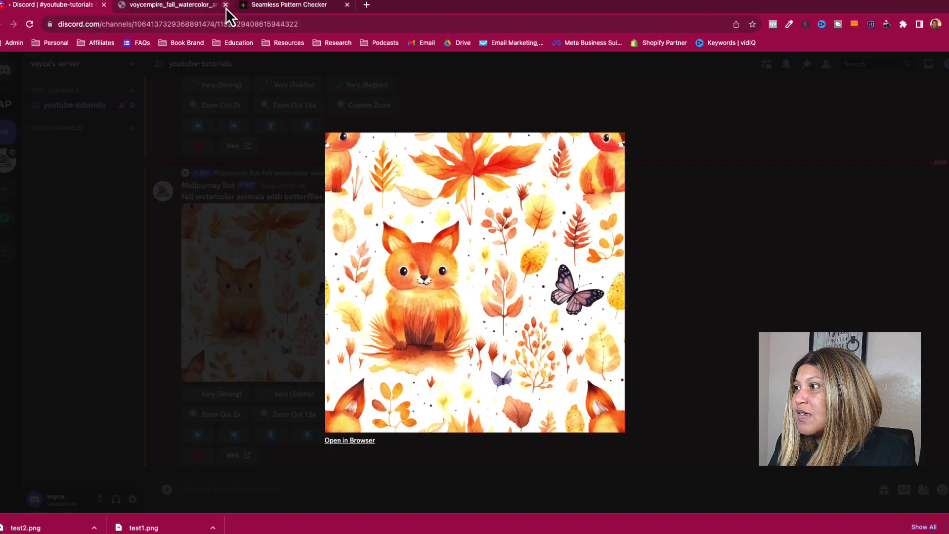
Close the full-size fox image page and its enlarged preview, and return to the upscaled butterfly pattern in the channel
{"action": "left_click", "coordinate": [225, 5]}
{"action": "key", "text": "Escape"}
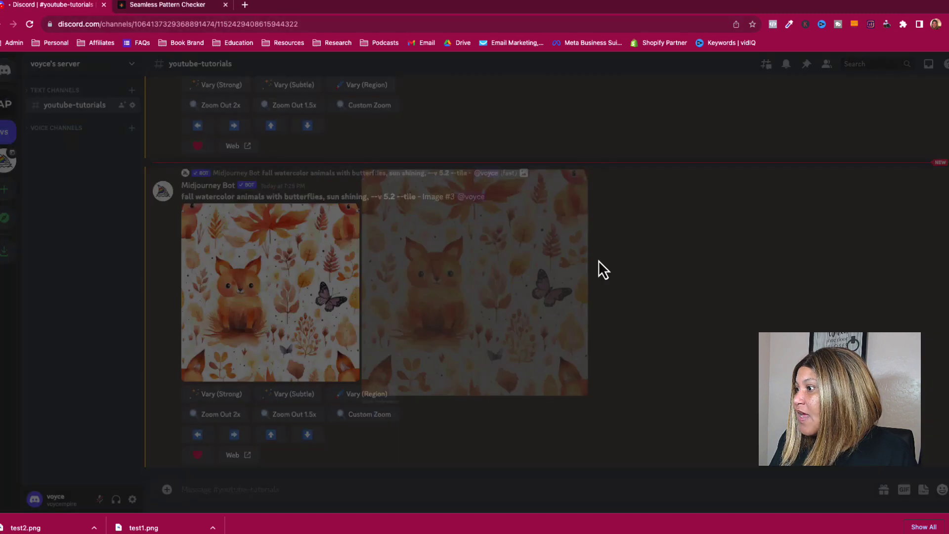
{"action": "scroll", "coordinate": [383, 257], "scroll_direction": "up", "scroll_amount": 5}
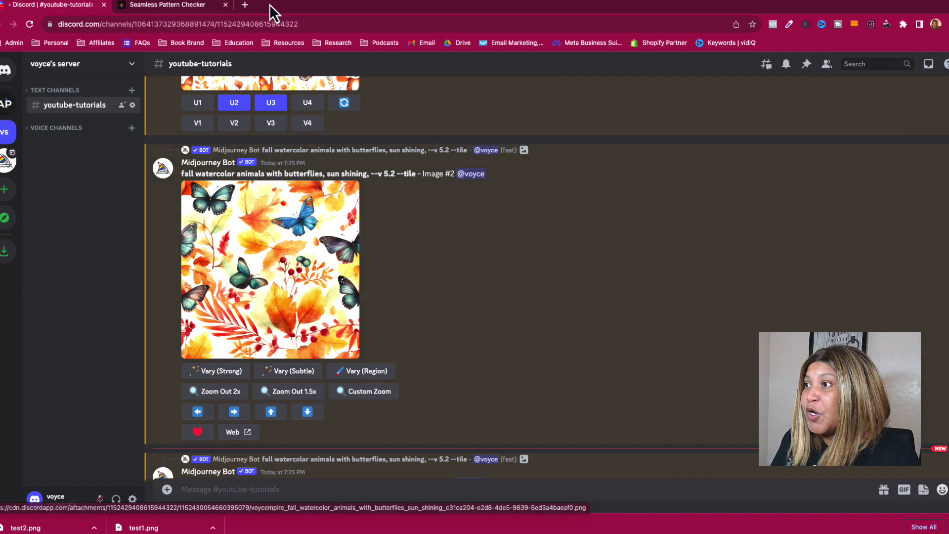
Switch to the Seamless Pattern Checker and upload test1.png and test2.png from the Pictures folder
{"action": "left_click", "coordinate": [192, 6]}
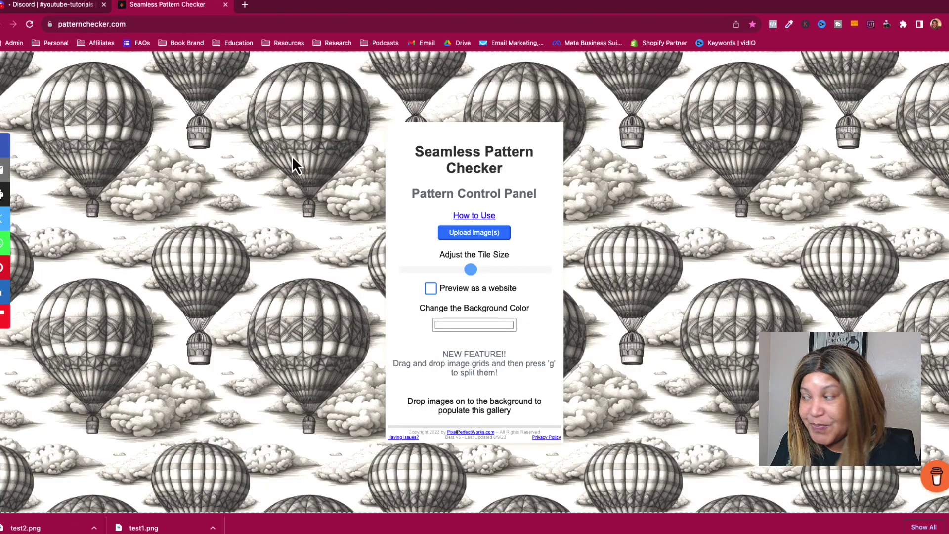
{"action": "left_click", "coordinate": [475, 236]}
{"action": "left_click_drag", "start_coordinate": [255, 167], "coordinate": [330, 159]}
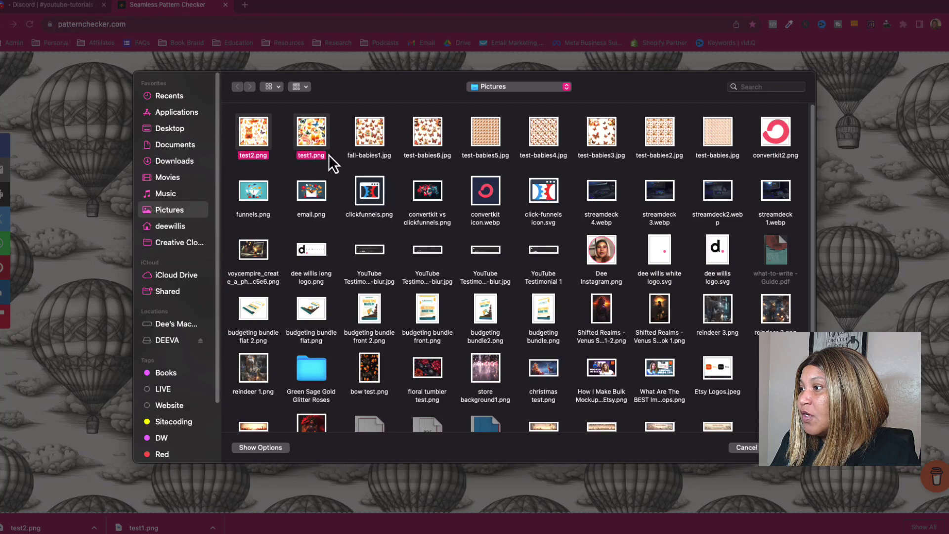
{"action": "key", "text": "Return"}
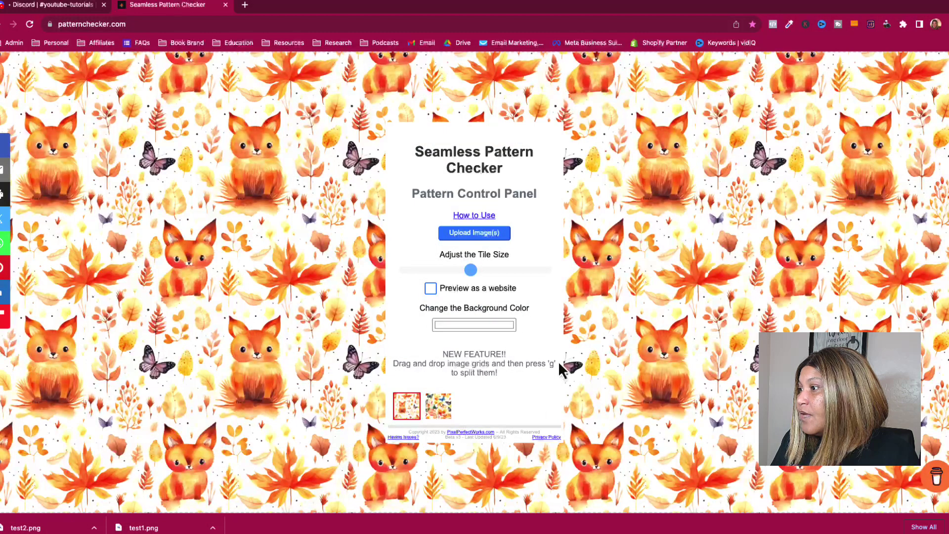
Check the tiled fox and butterfly patterns for seams by viewing each at larger and smaller tile sizes
{"action": "left_click_drag", "start_coordinate": [470, 270], "coordinate": [520, 285]}
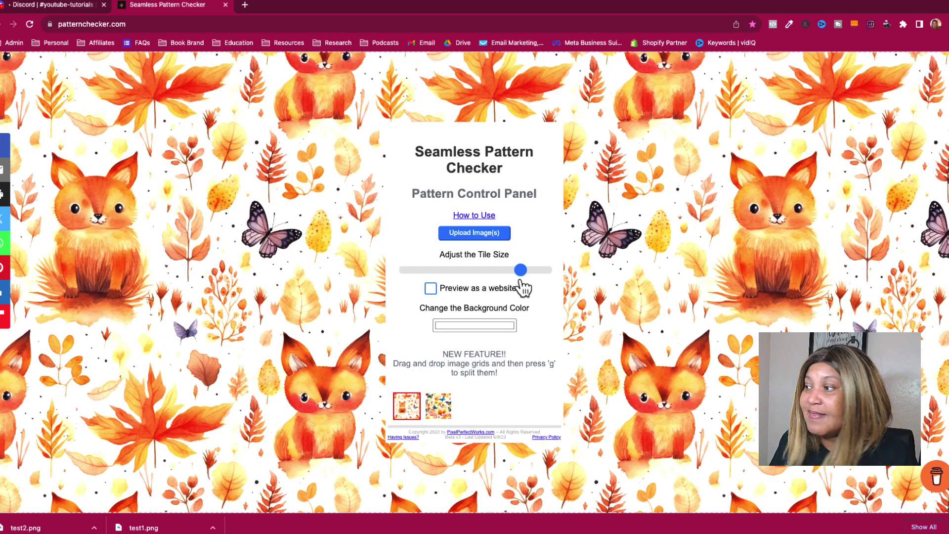
{"action": "left_click_drag", "start_coordinate": [523, 287], "coordinate": [482, 284]}
{"action": "left_click", "coordinate": [438, 406]}
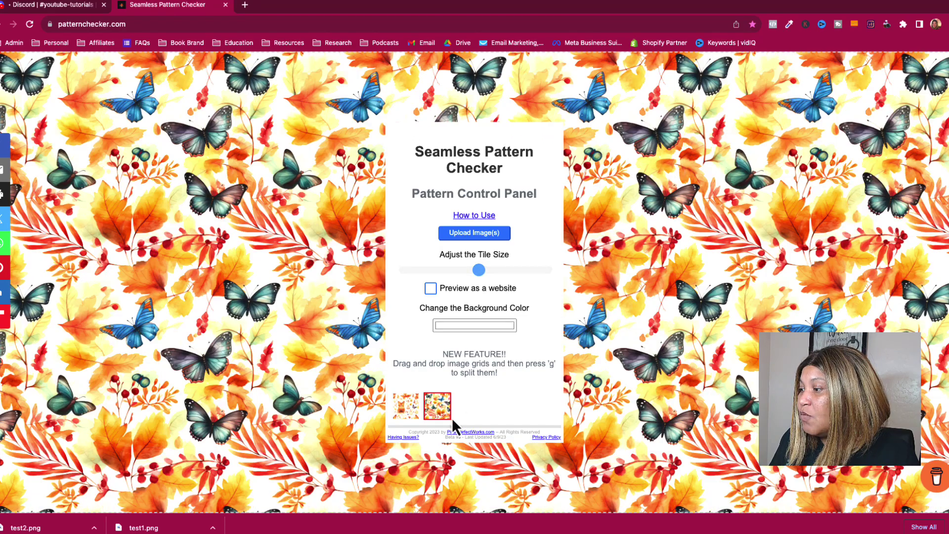
{"action": "left_click_drag", "start_coordinate": [479, 269], "coordinate": [464, 284]}
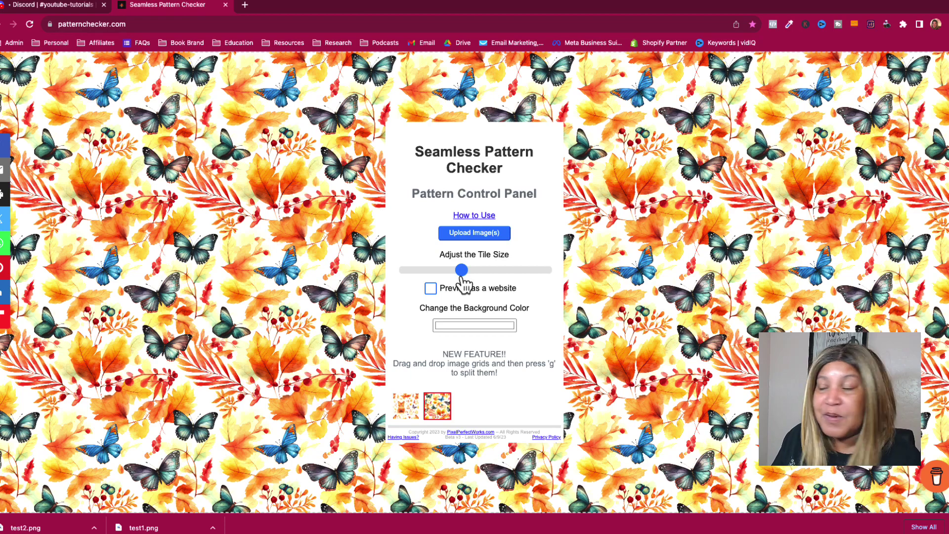
{"action": "left_click_drag", "start_coordinate": [463, 280], "coordinate": [487, 281]}
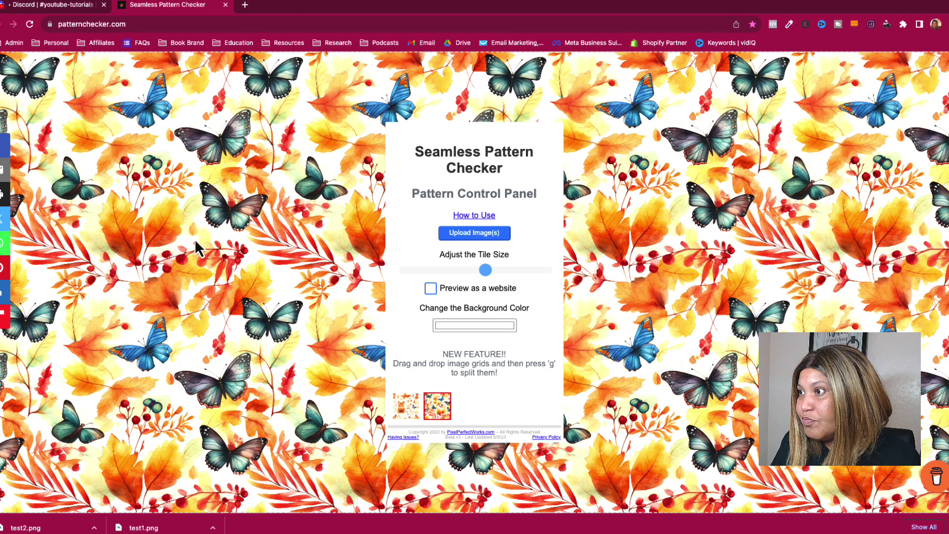
Dismiss the image upload dialog without choosing a file and display the fox pattern as the tiled background again
{"action": "left_click", "coordinate": [452, 234]}
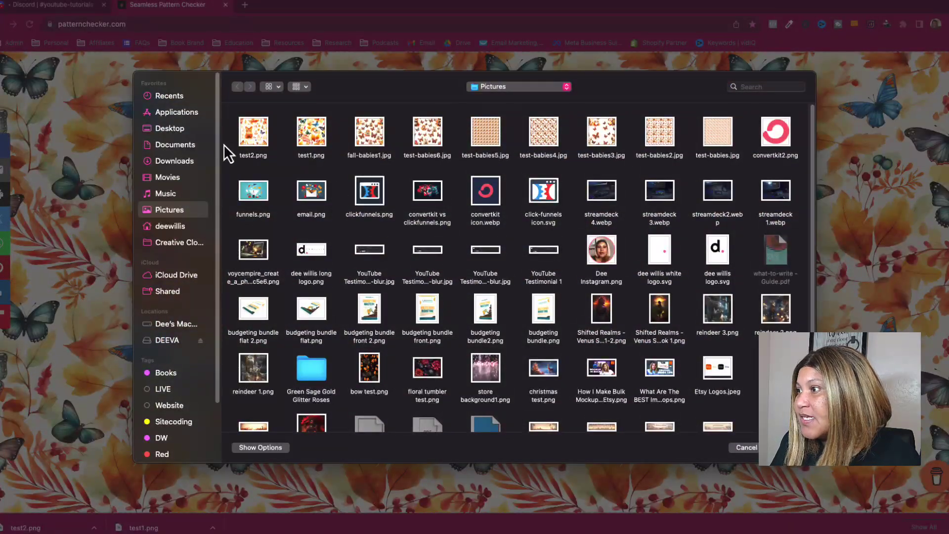
{"action": "left_click", "coordinate": [746, 448]}
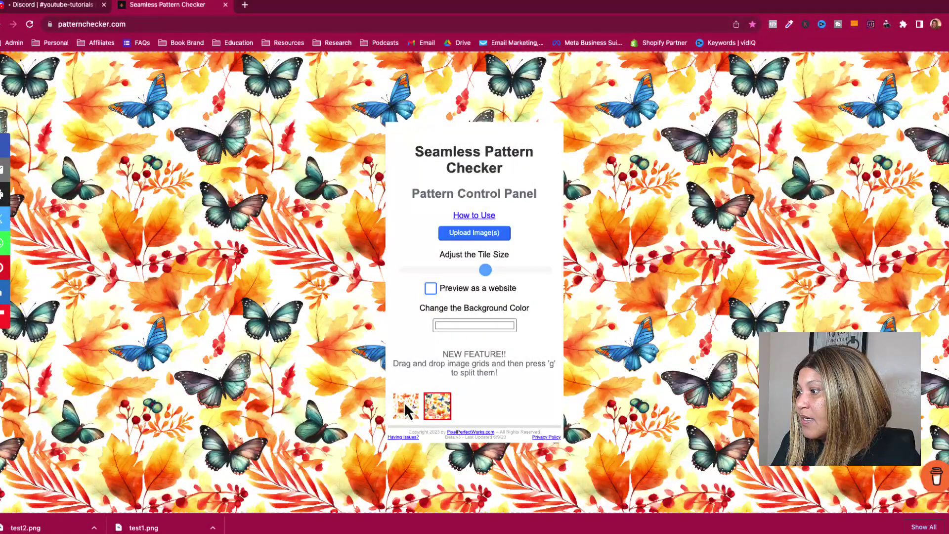
{"action": "left_click", "coordinate": [405, 406]}
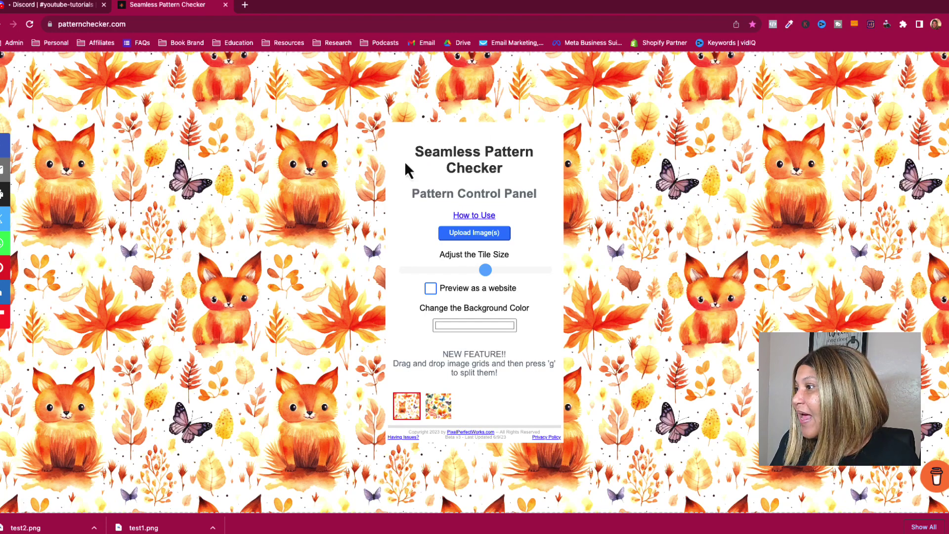
{"action": "left_click", "coordinate": [76, 7]}
{"action": "left_click", "coordinate": [168, 6]}
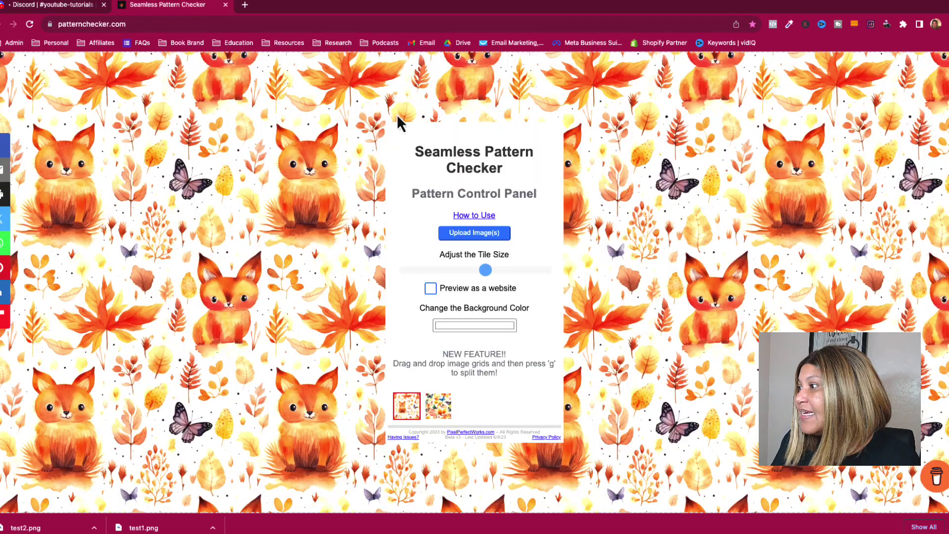